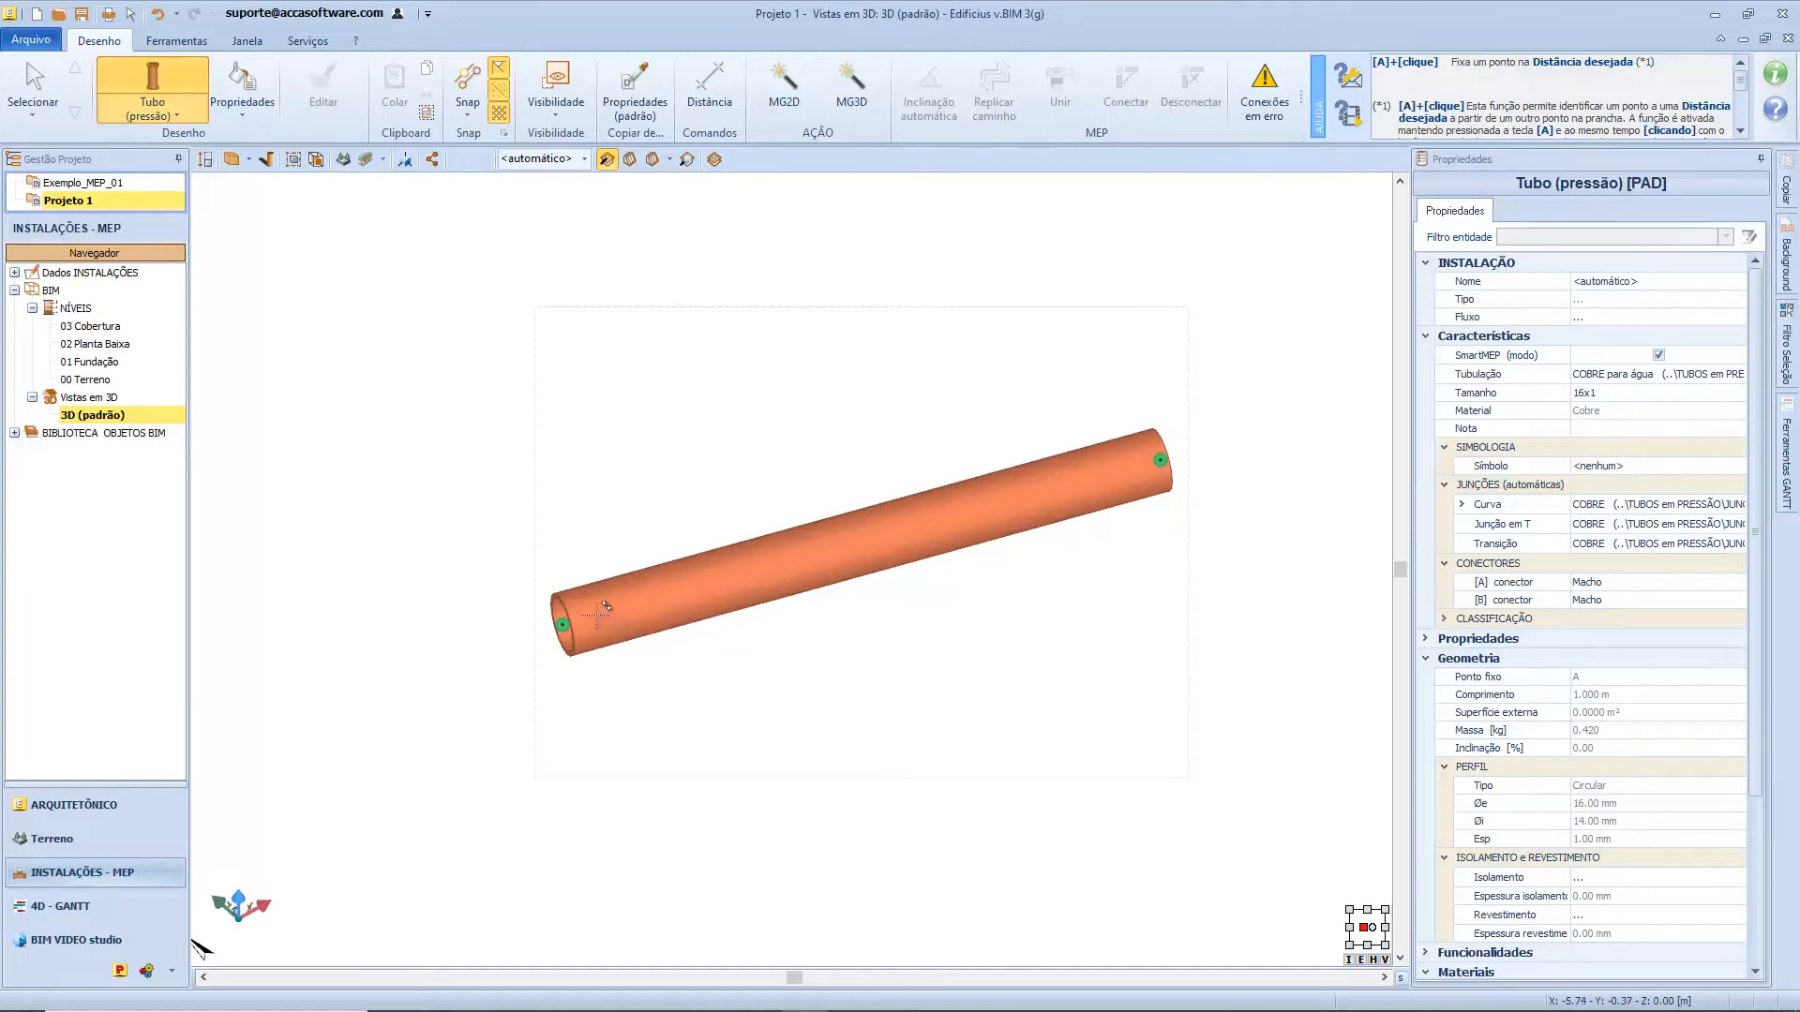
Step: Switch the drawing object to a pressure T-junction and turn off its SmartMEP mode
middle_click_drag(559, 622, 574, 626)
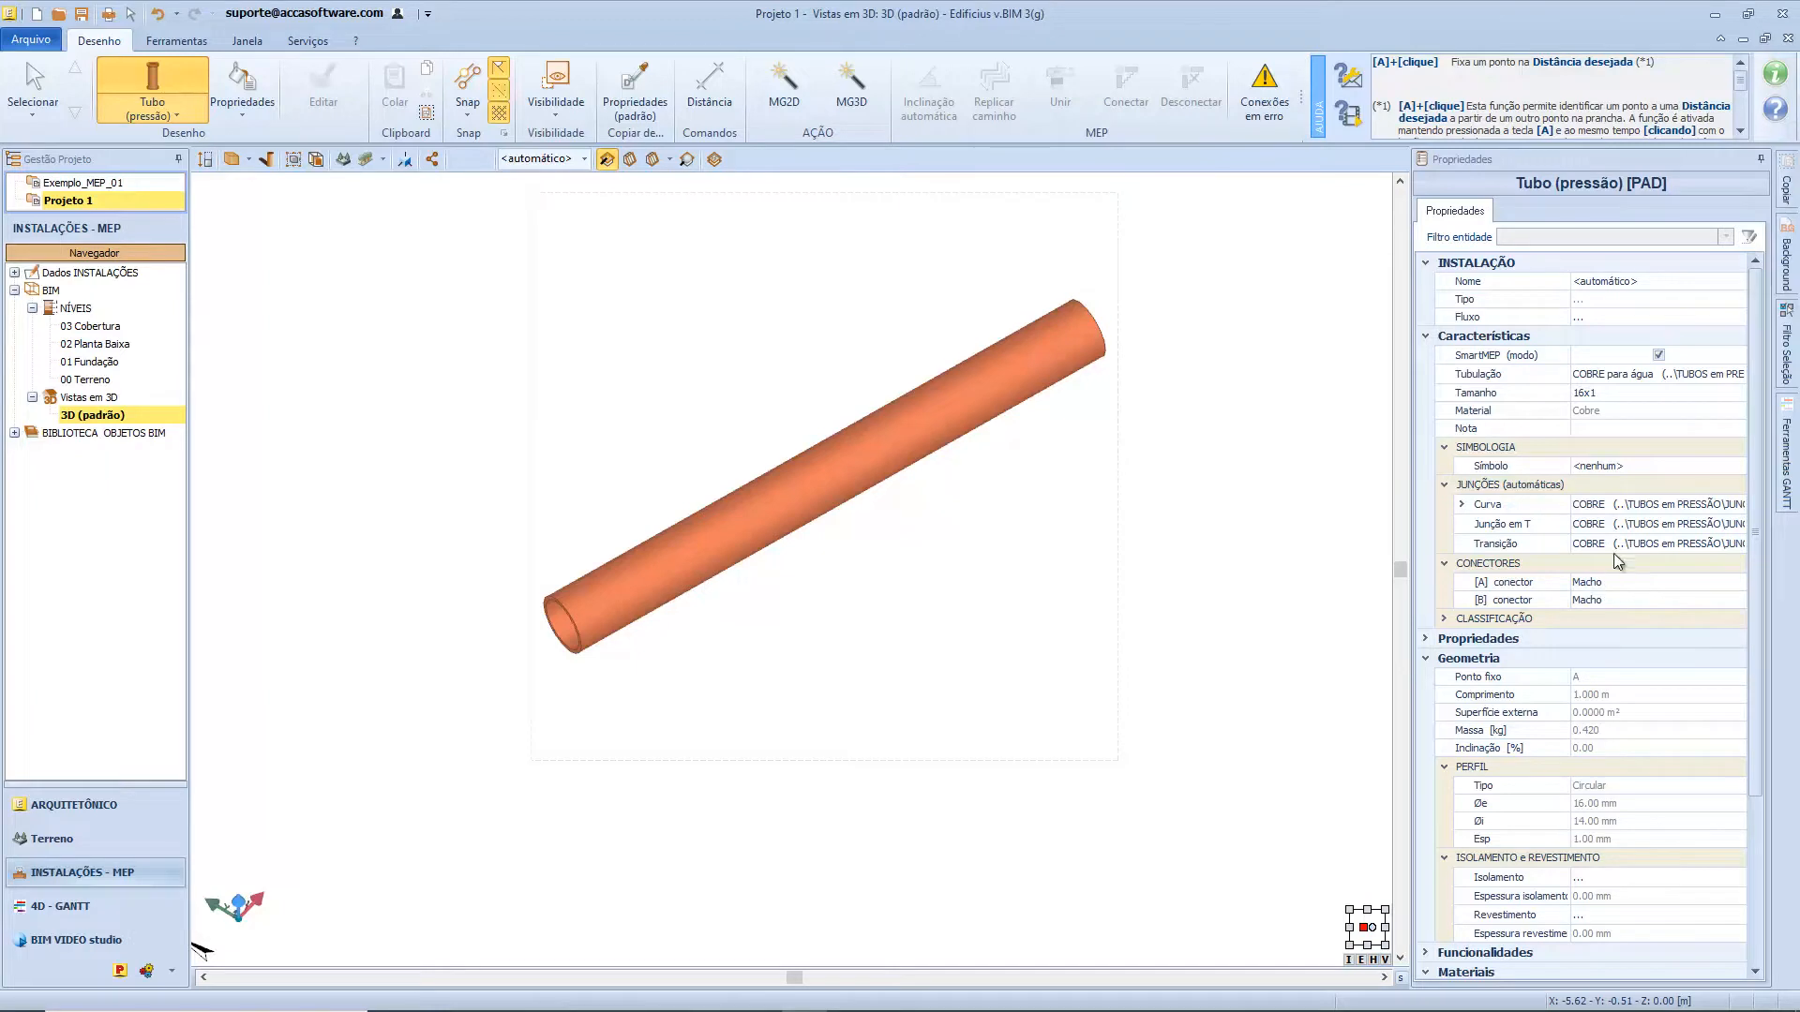
left_click(1639, 398)
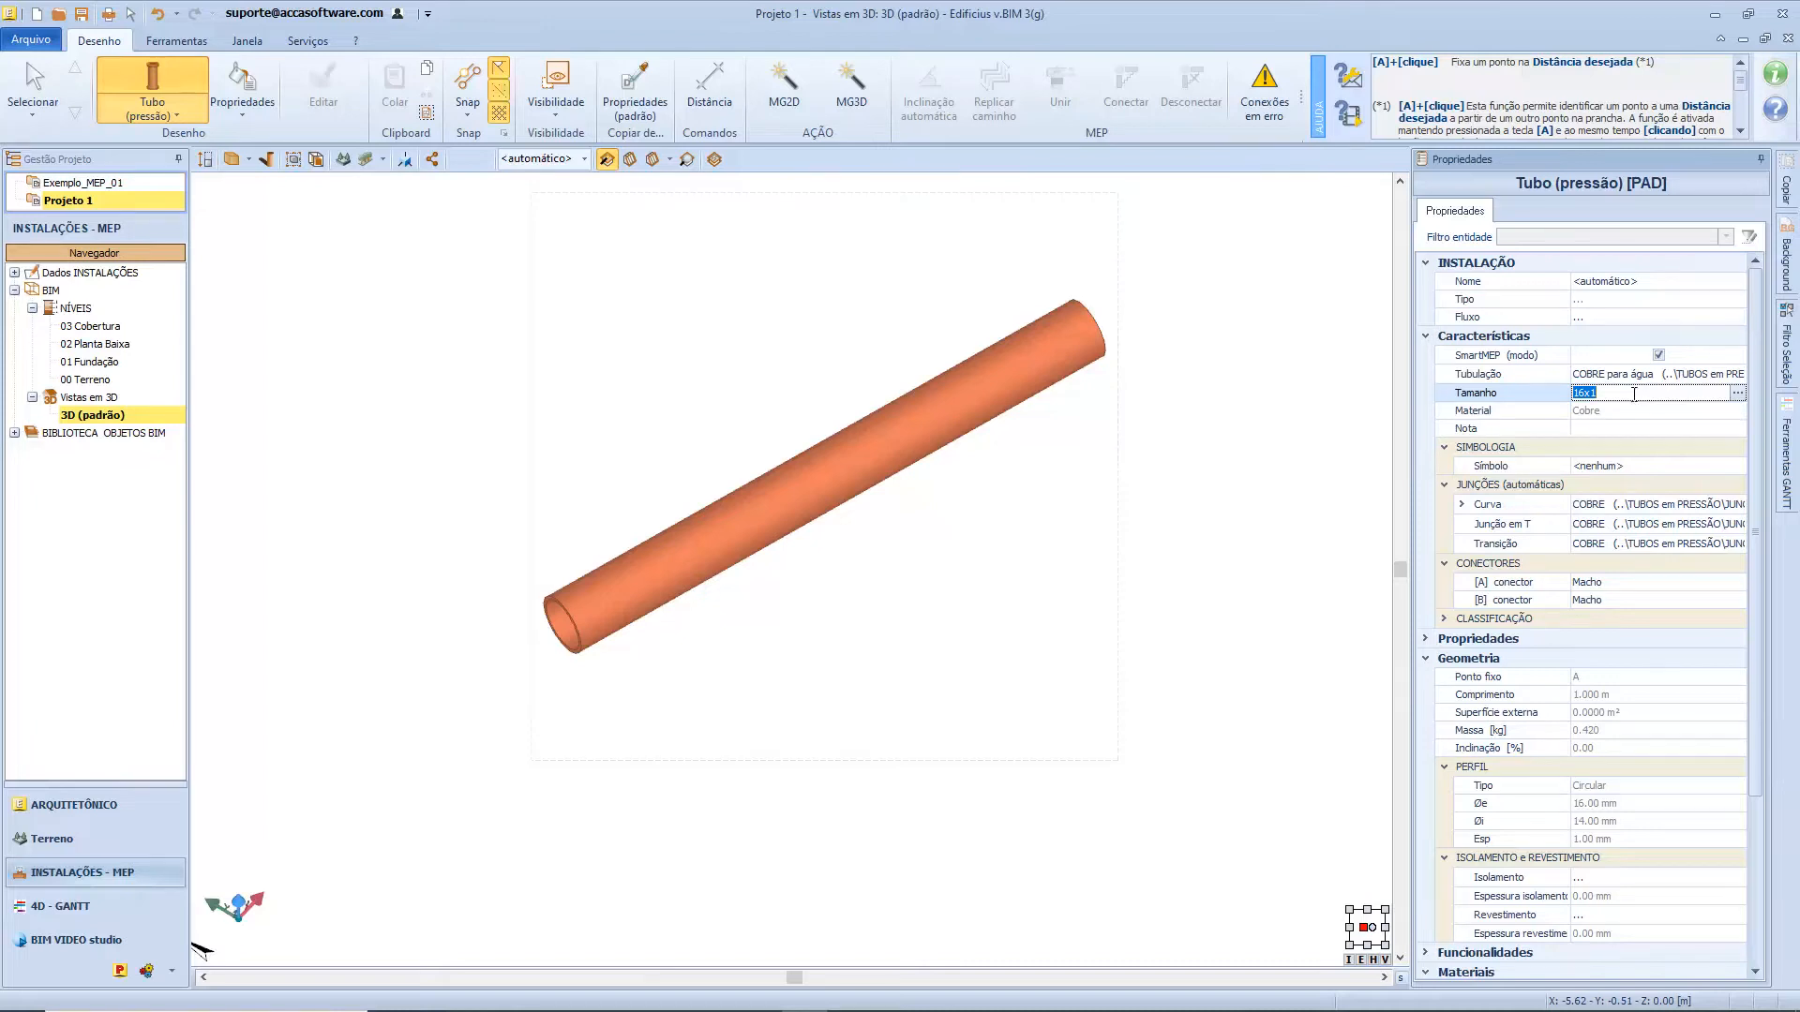
left_click(150, 112)
left_click(236, 187)
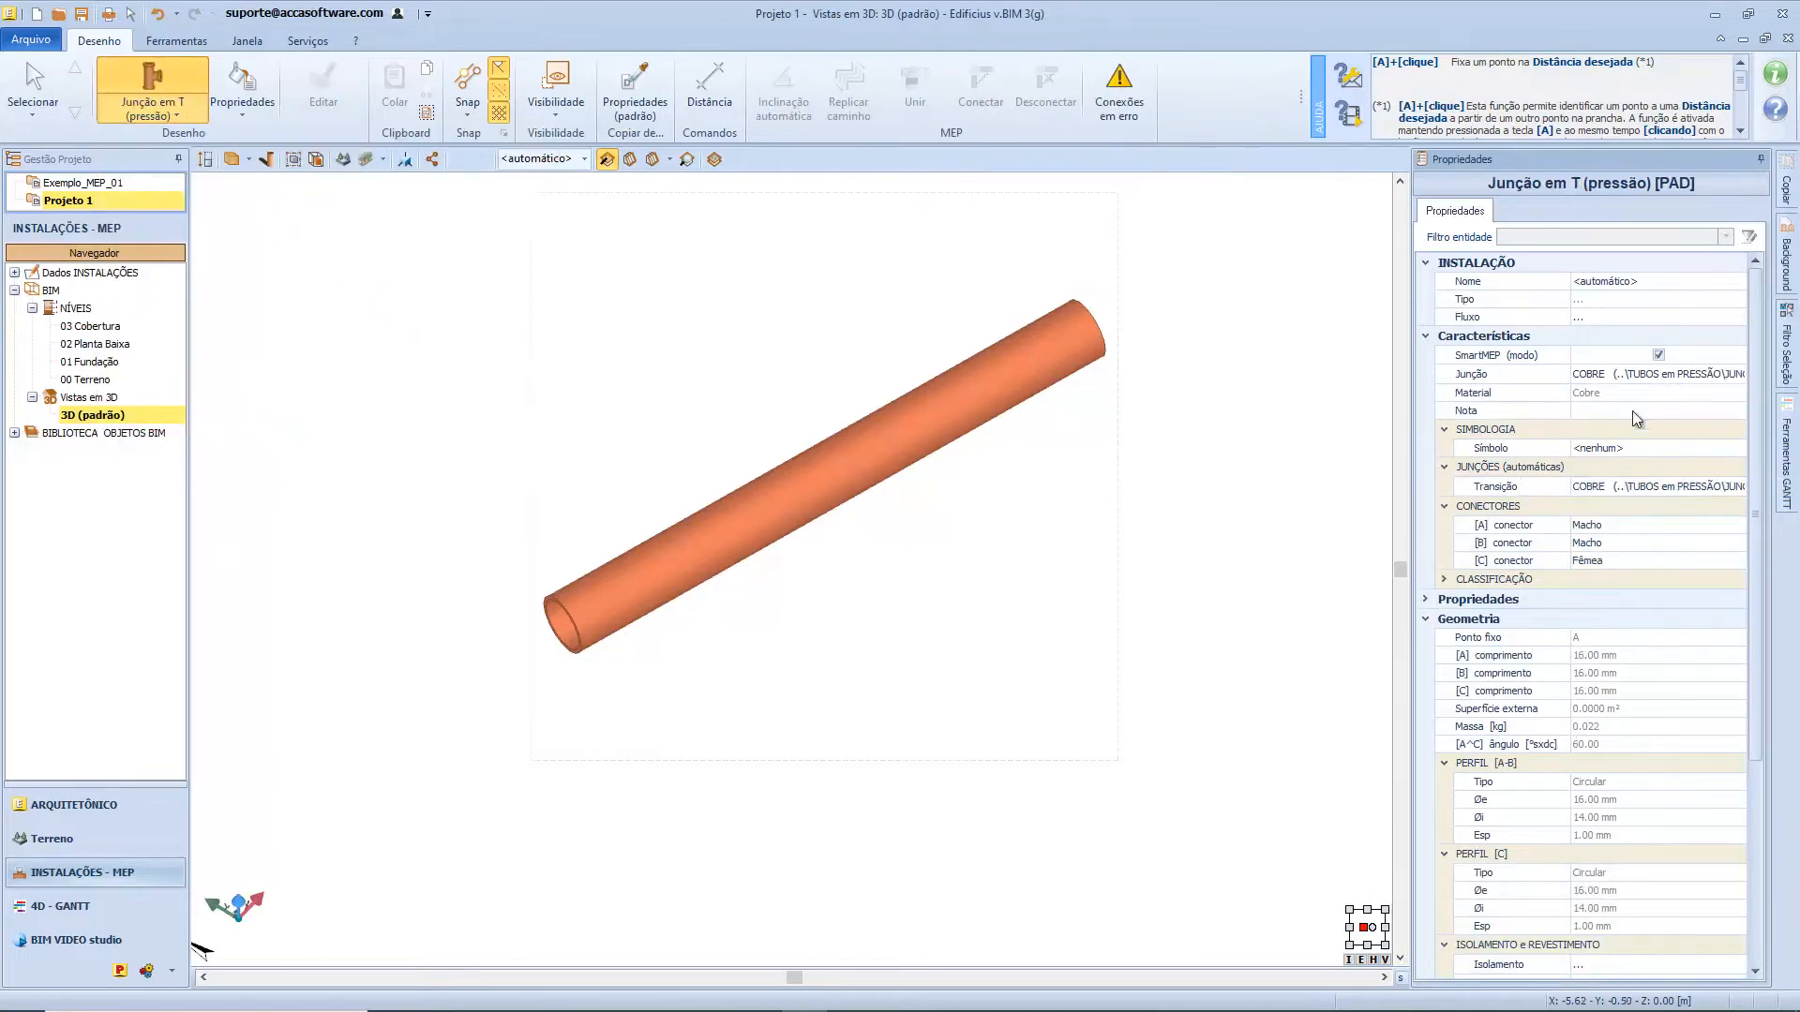
left_click(1658, 355)
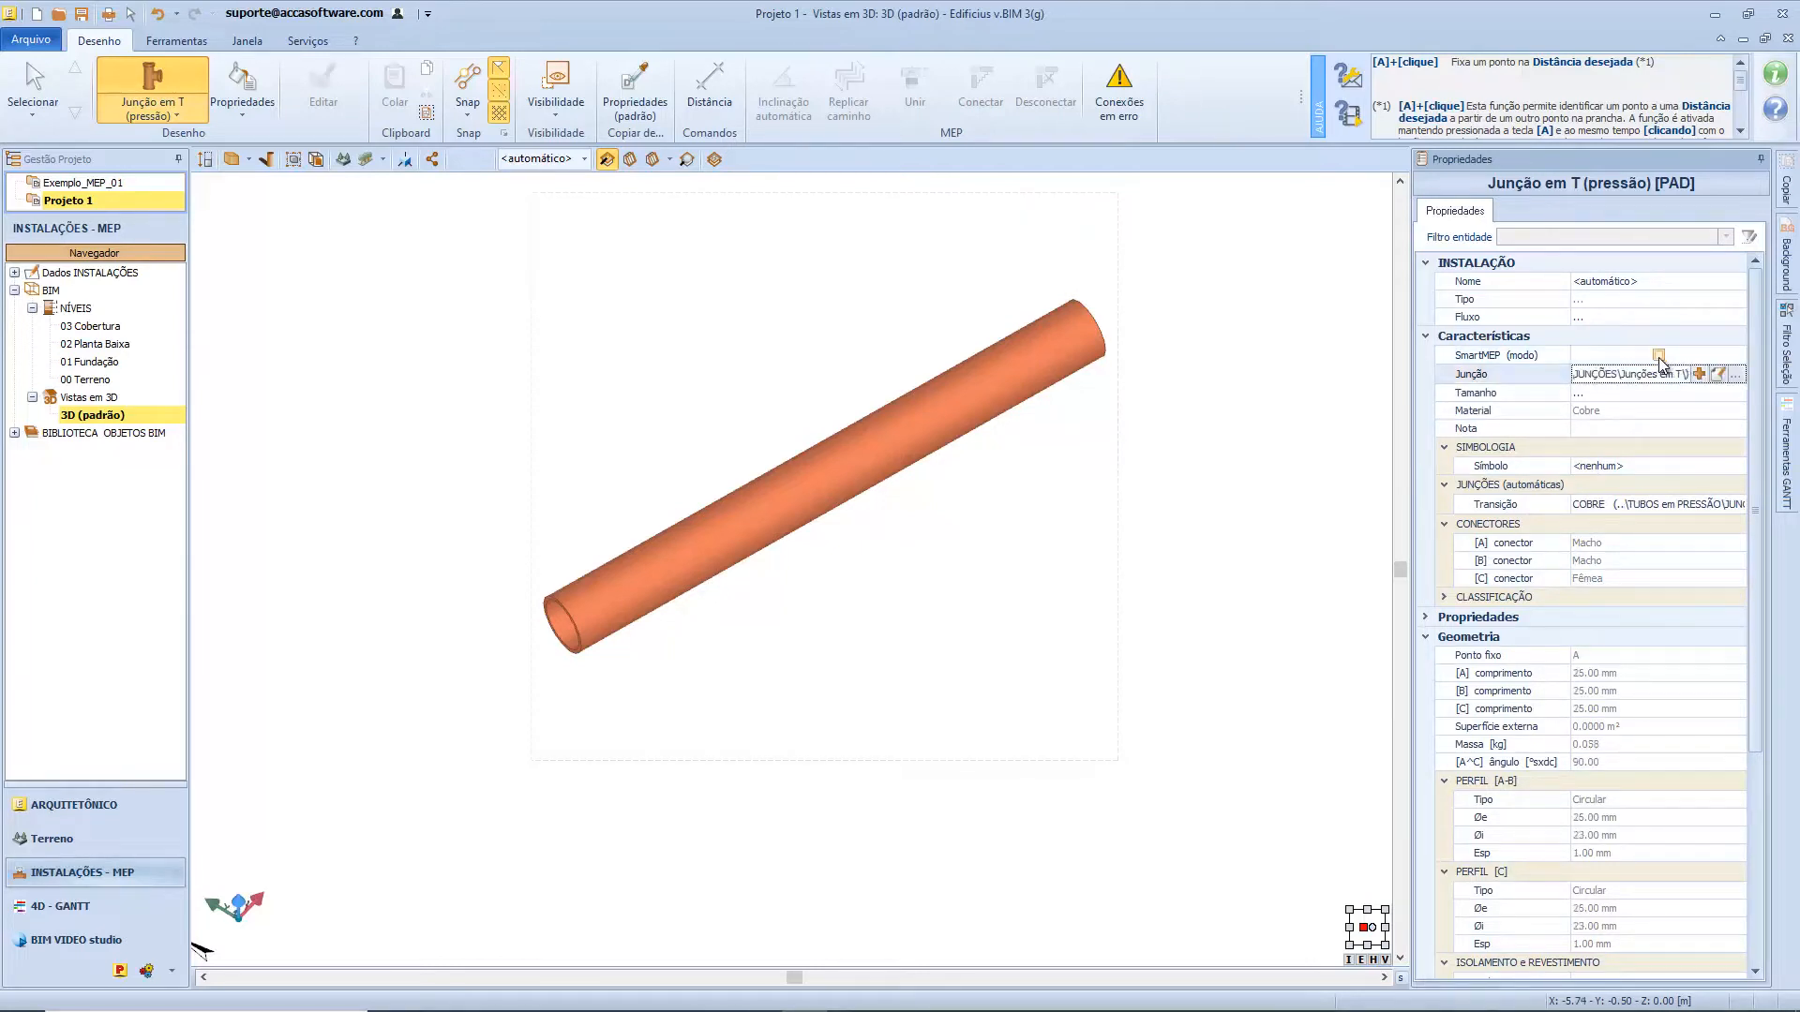
Step: Add a new T-junction element to the project's object library with an outer A-B diameter of 16 mm
left_click(1703, 379)
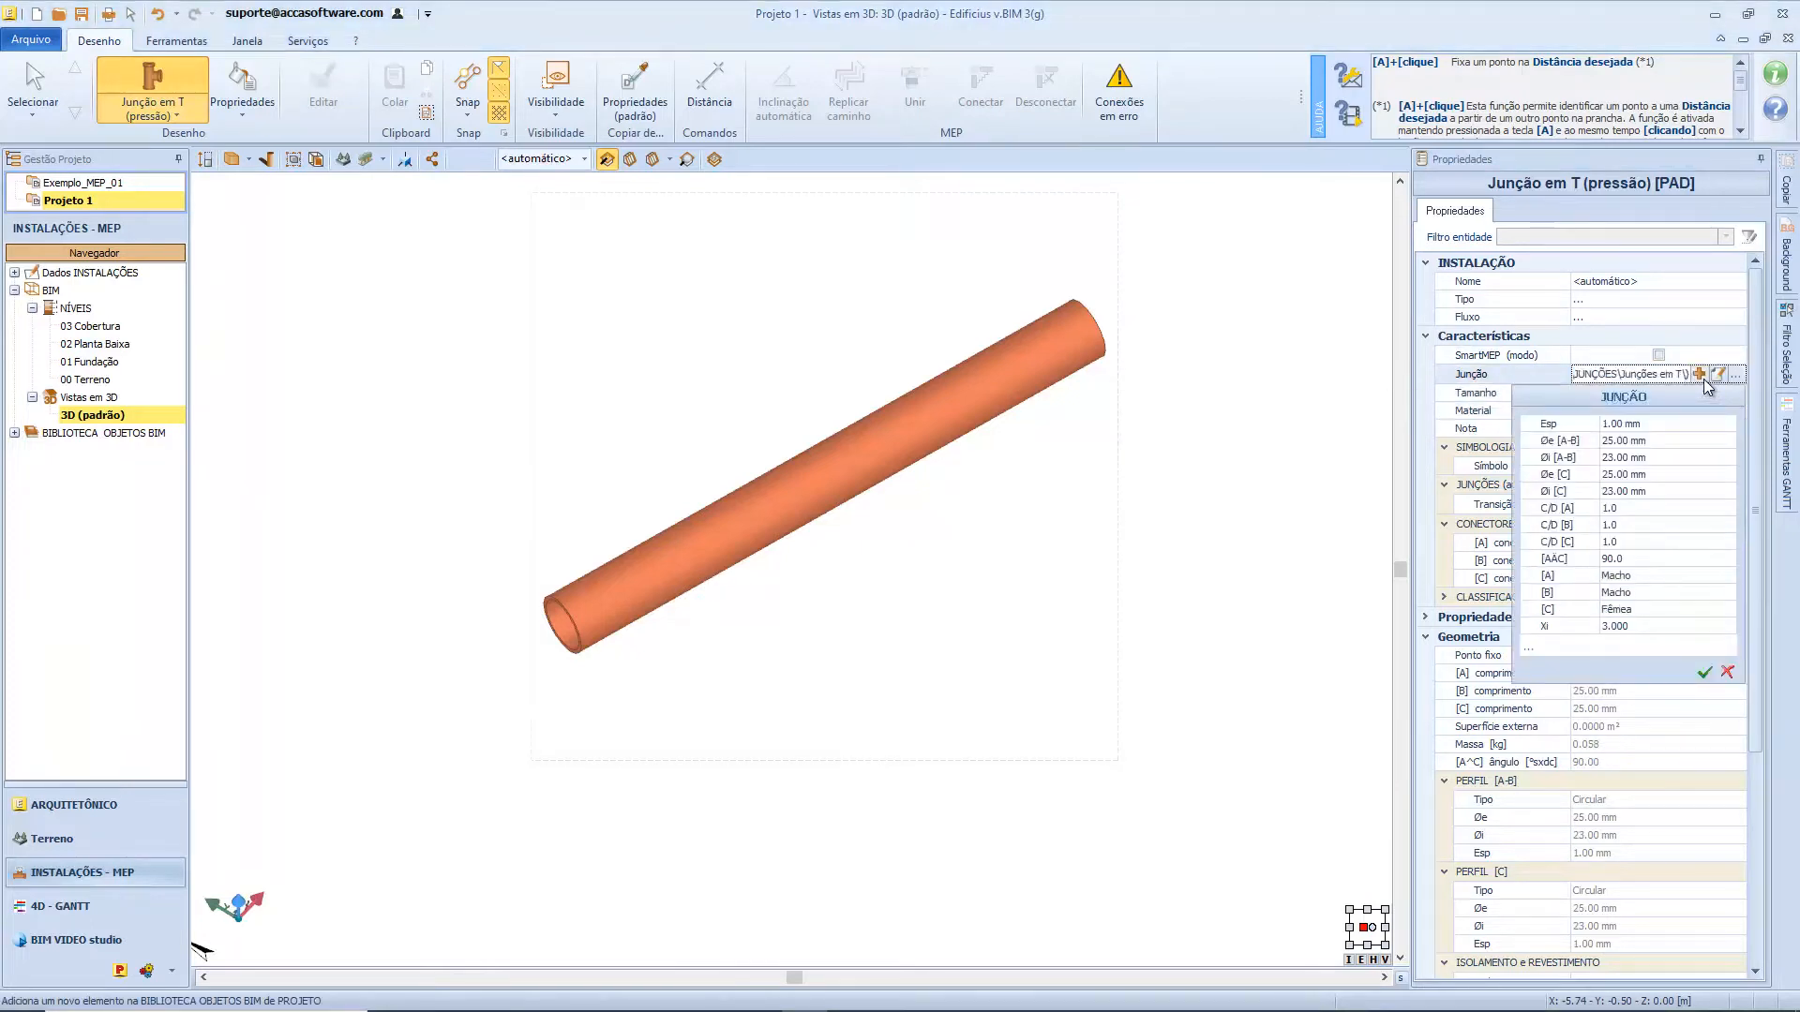
left_click(1658, 442)
type("16")
key("Return")
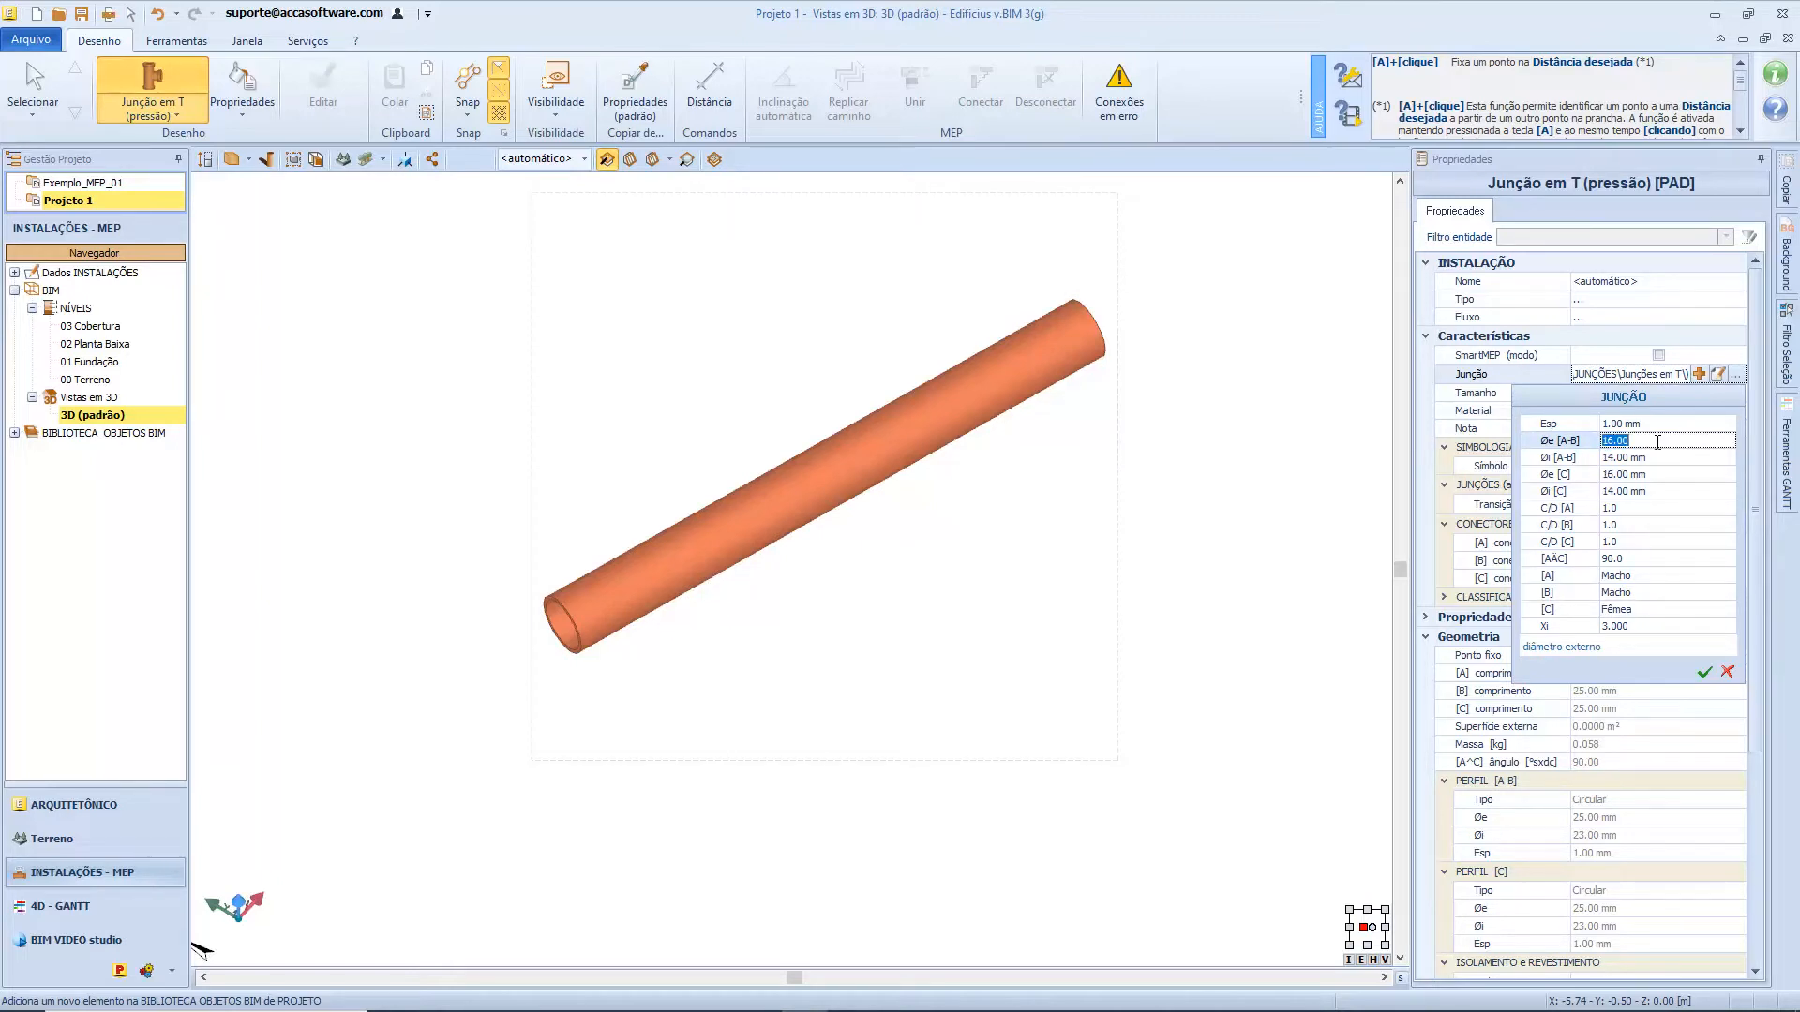
left_click(1658, 424)
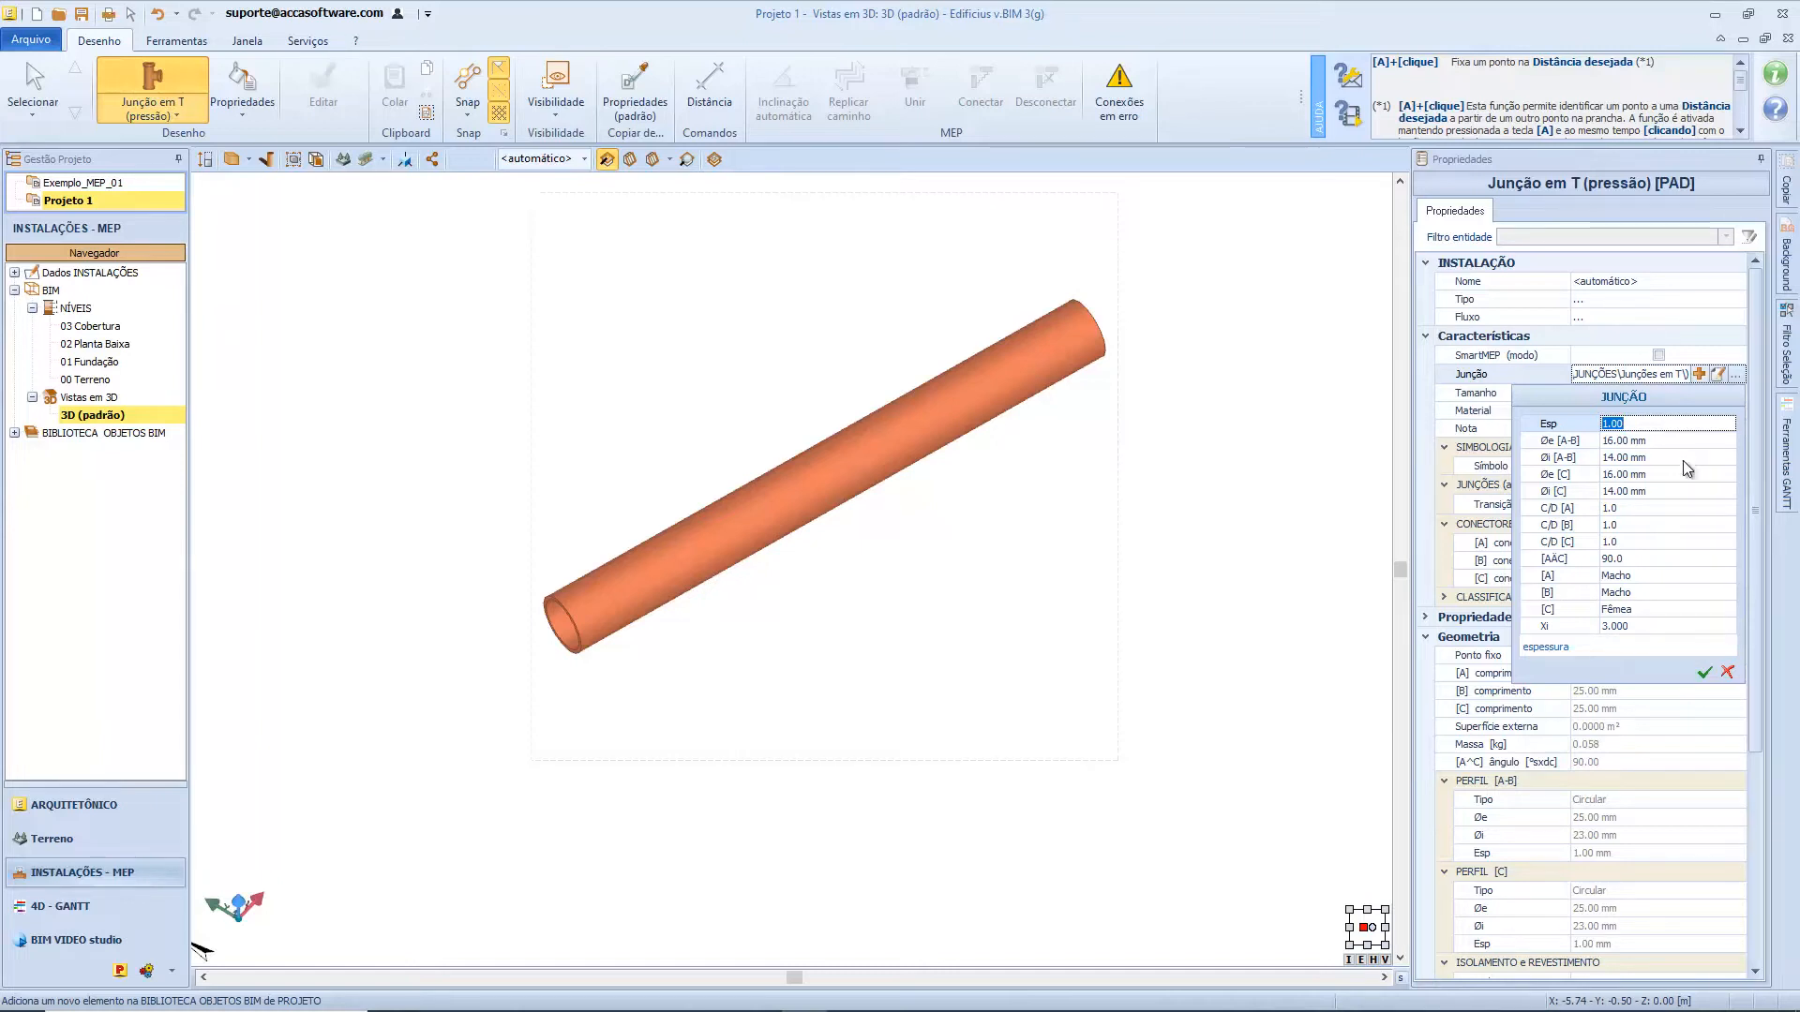
left_click(1684, 459)
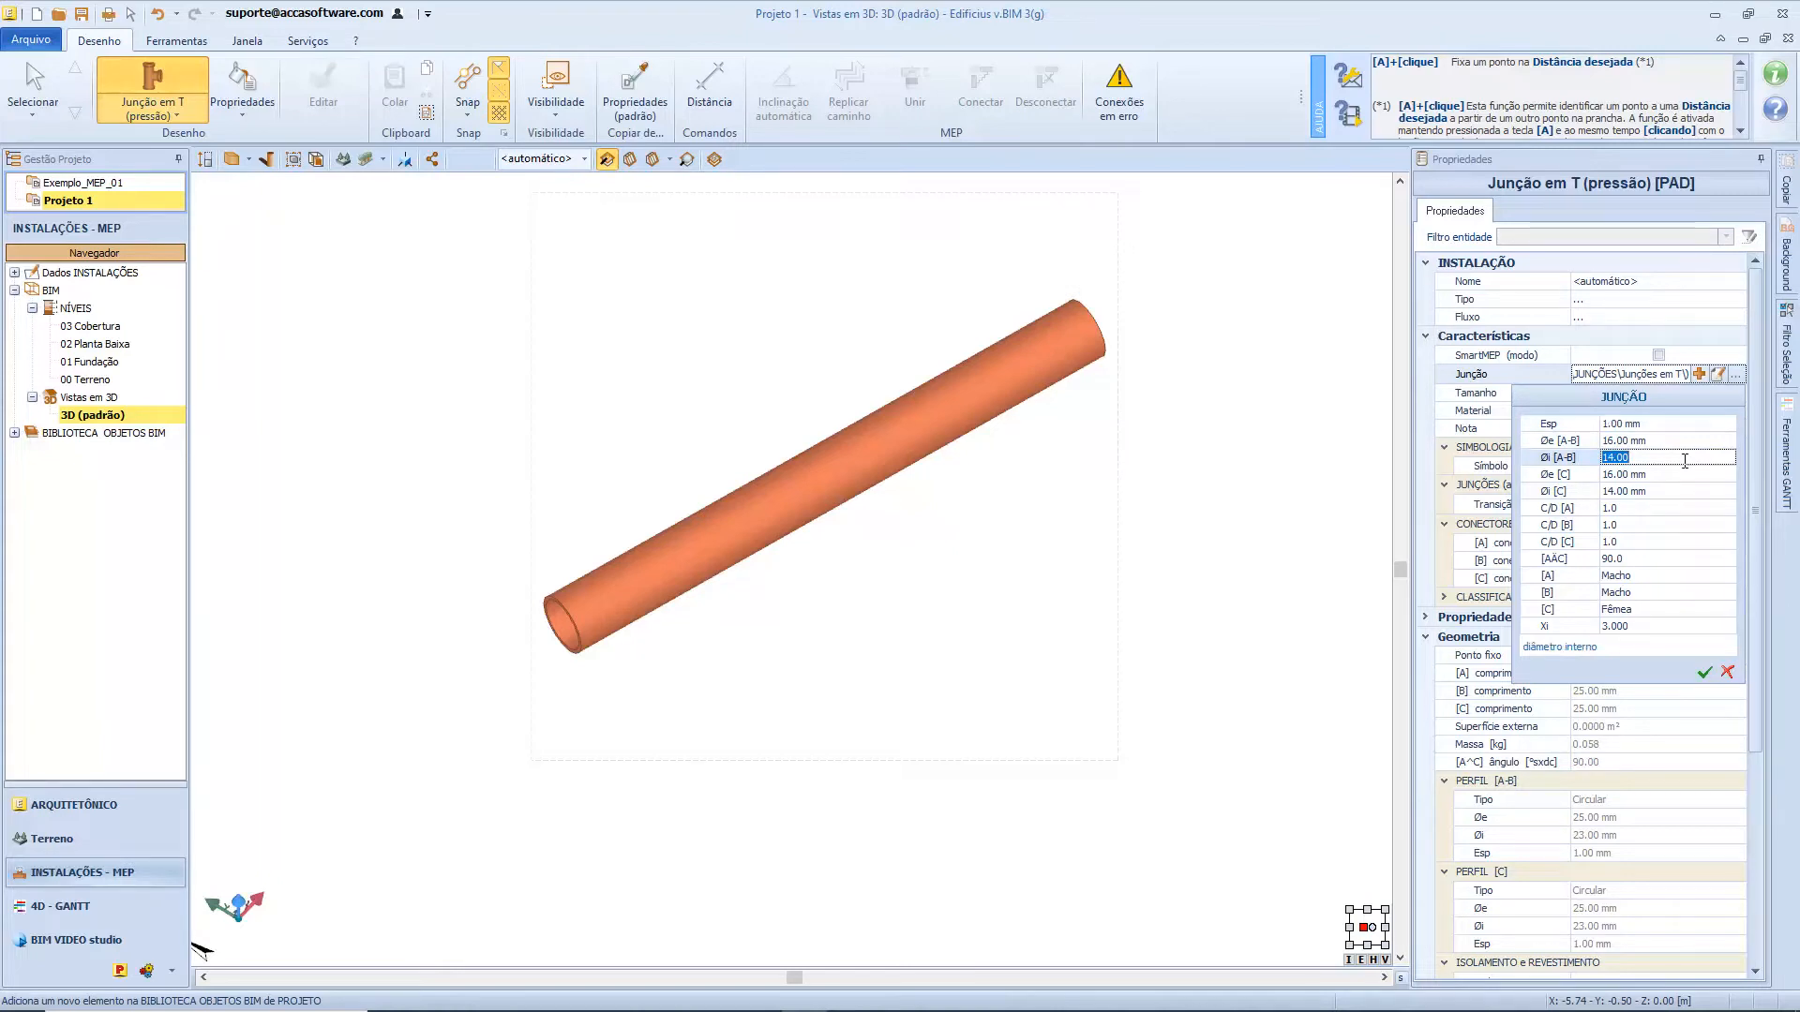
Step: Keep connector C as Fêmea, set the angle between A and C to 60, and save the junction definition
left_click(1703, 610)
left_click(1728, 611)
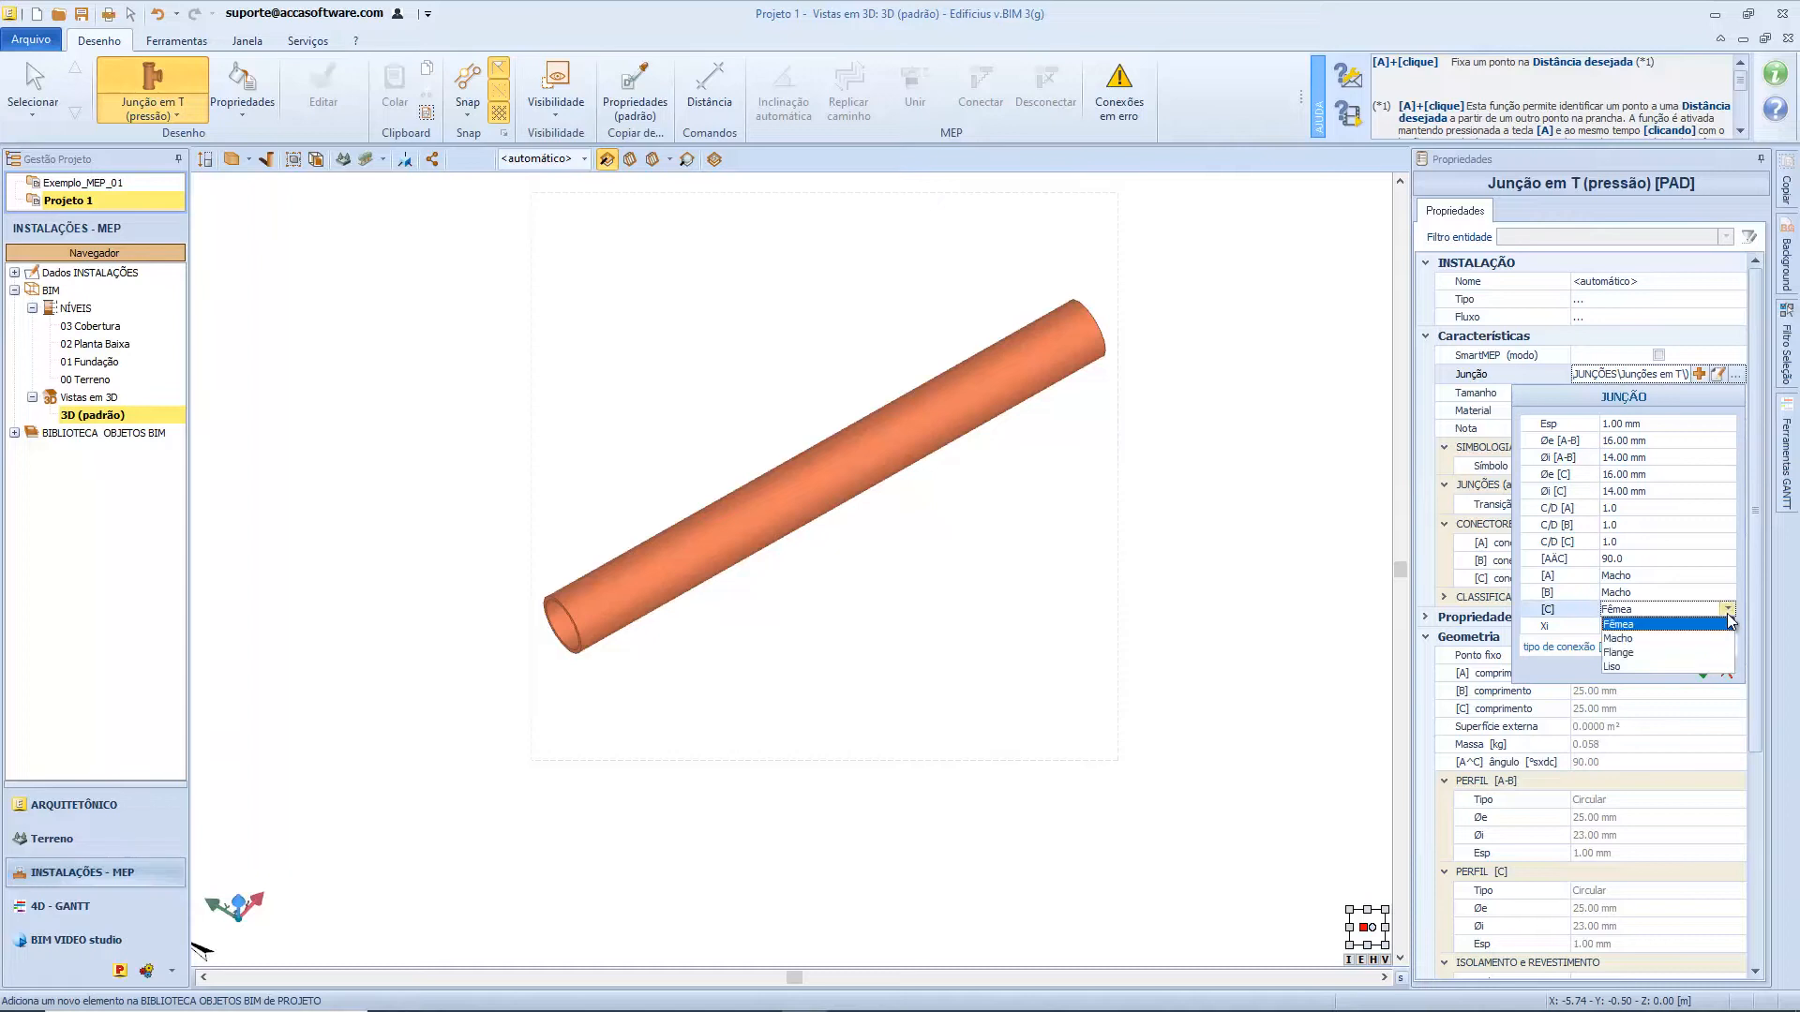
left_click(1717, 625)
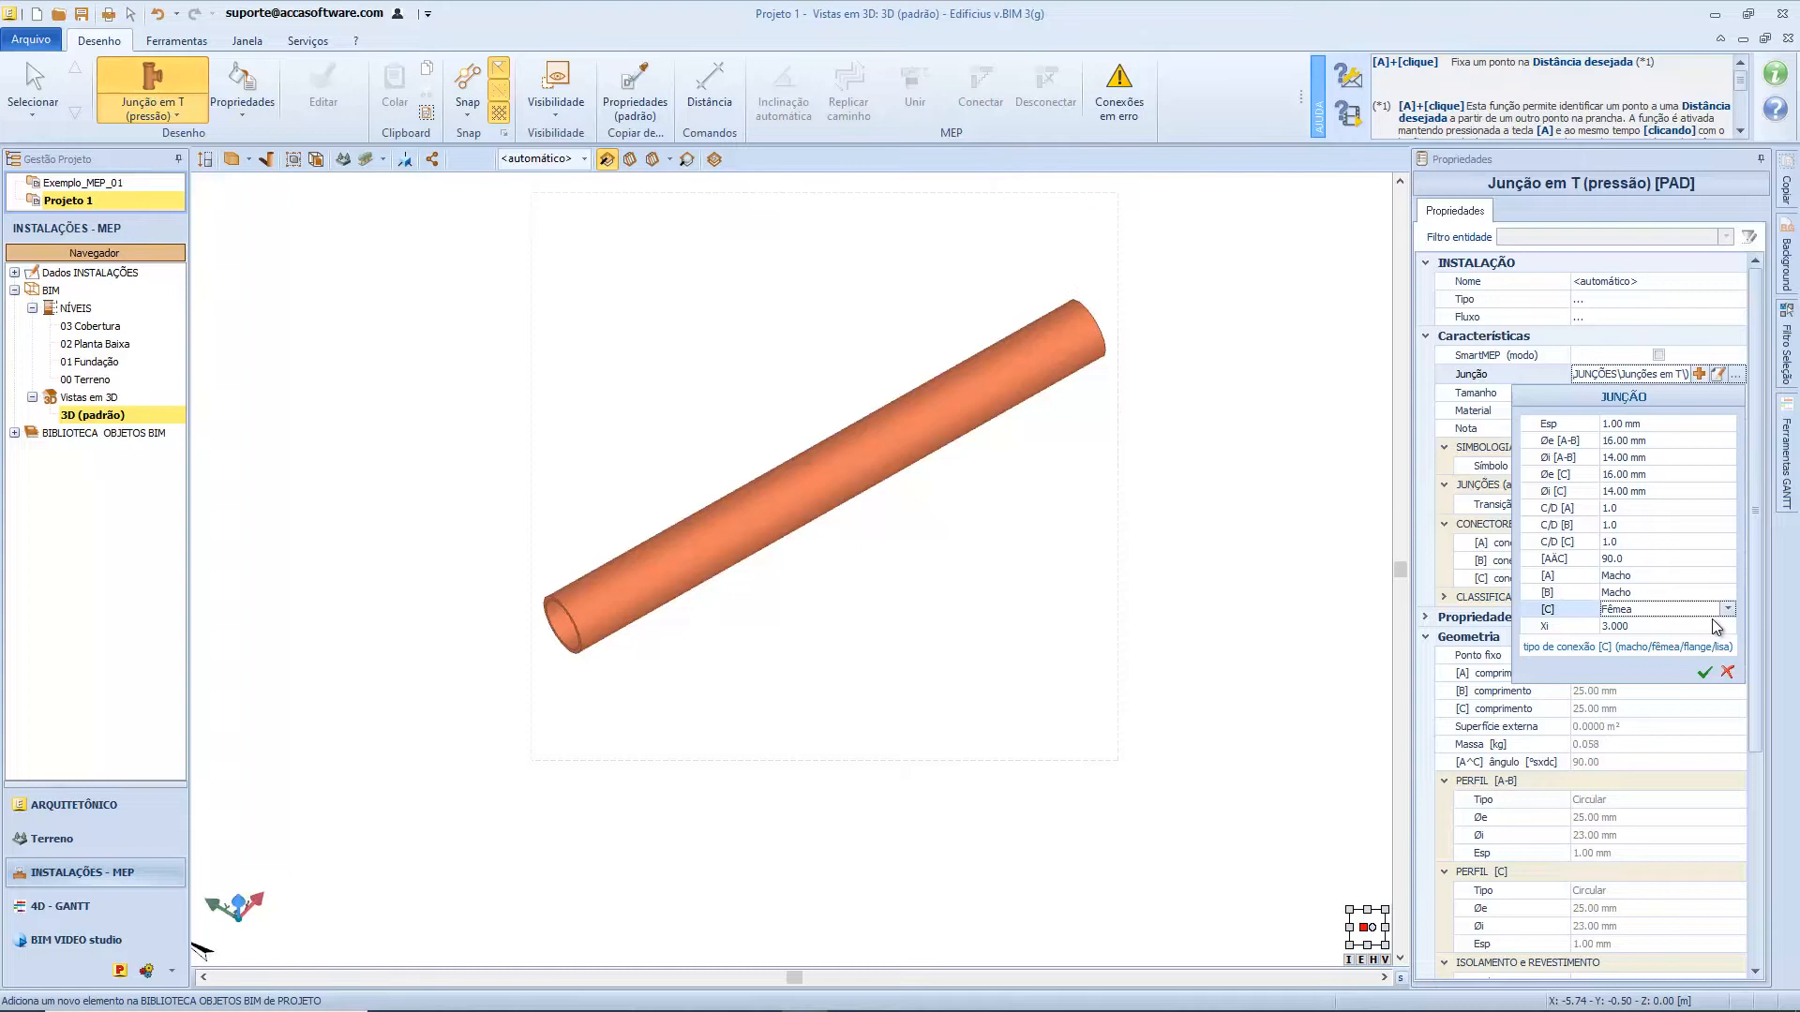
left_click(1714, 558)
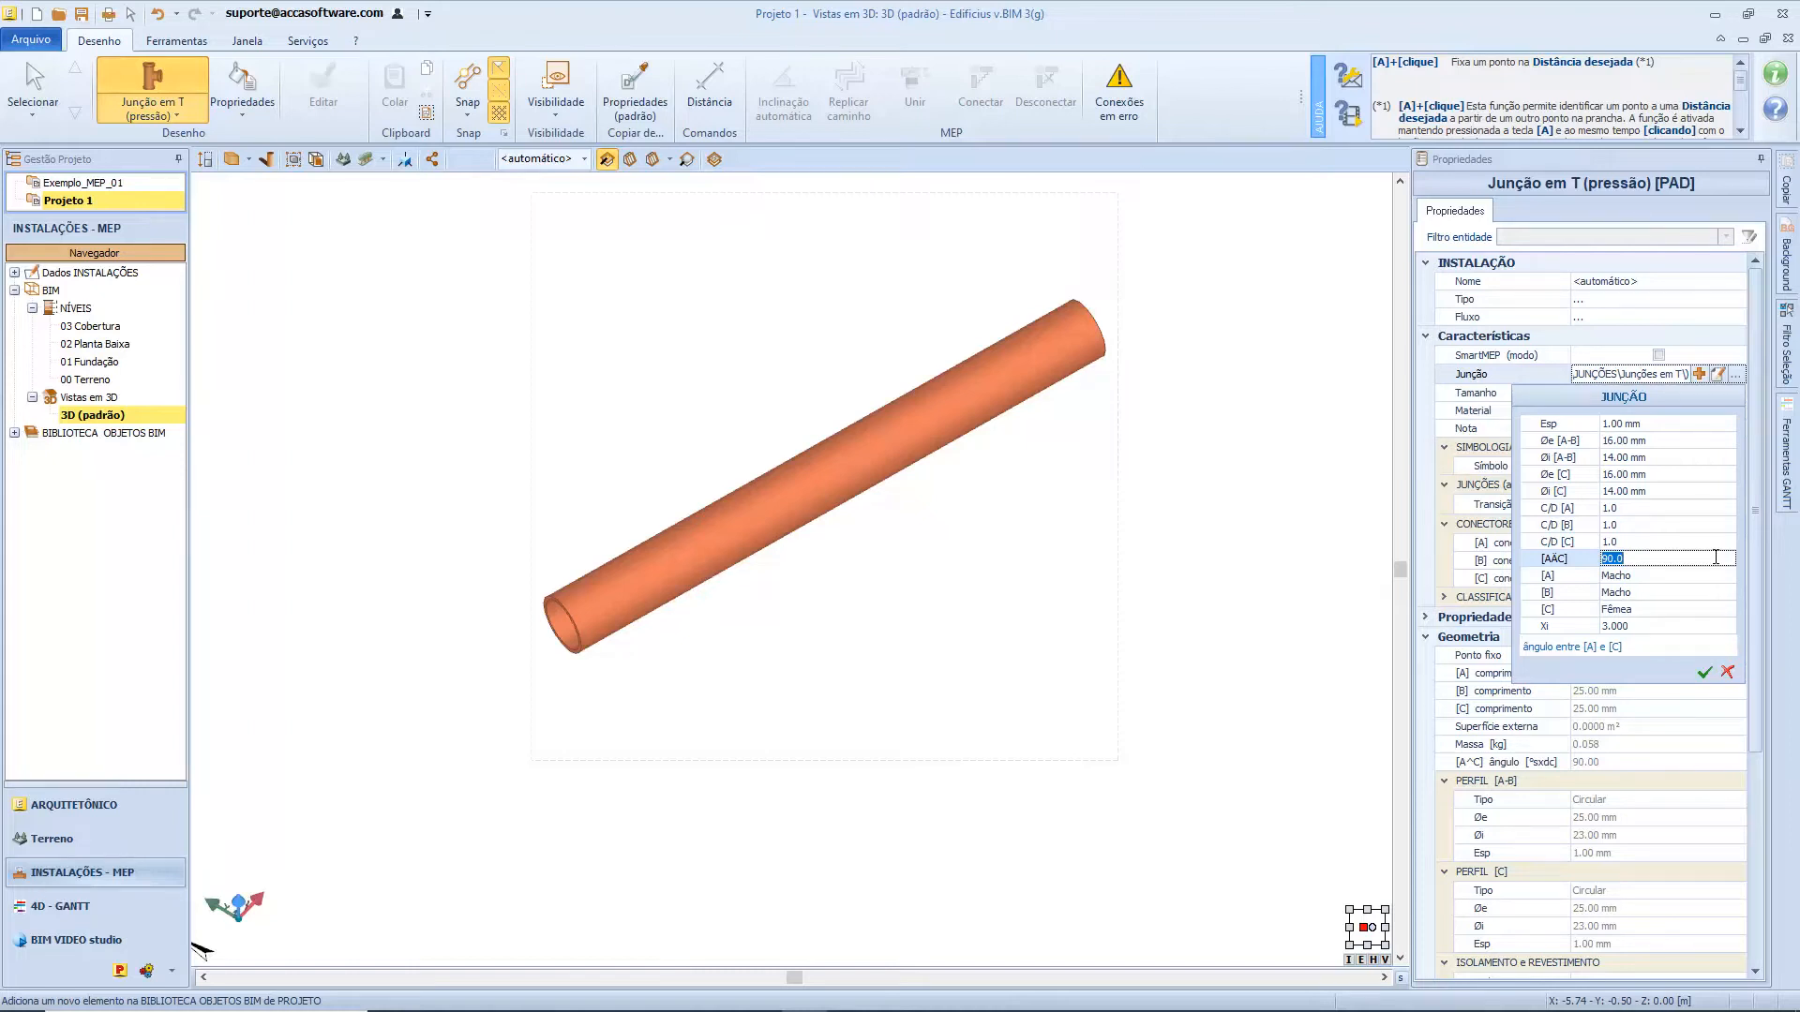
type("60")
key("Return")
left_click(1709, 554)
left_click(1705, 673)
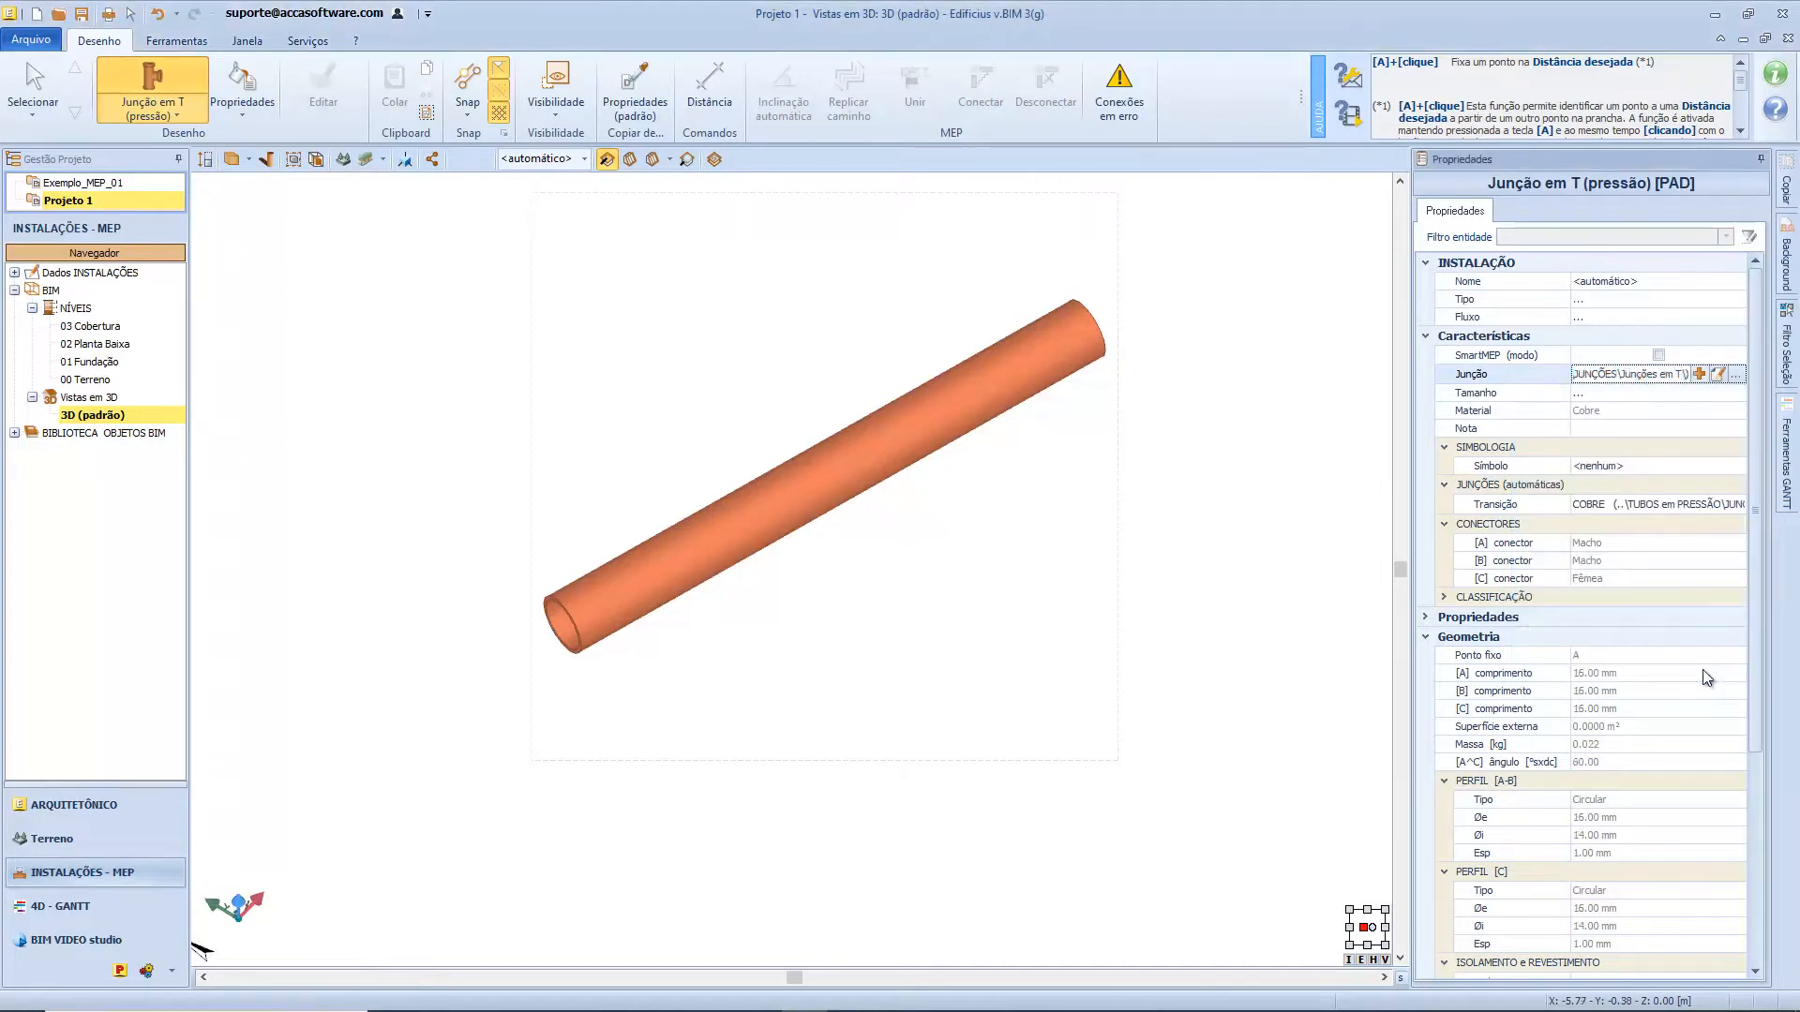
Step: Place the T-junction beside the copper pipe's free end and move it so connector C joins the pipe
left_click_drag(1026, 671, 956, 645)
right_click_drag(956, 645, 961, 647)
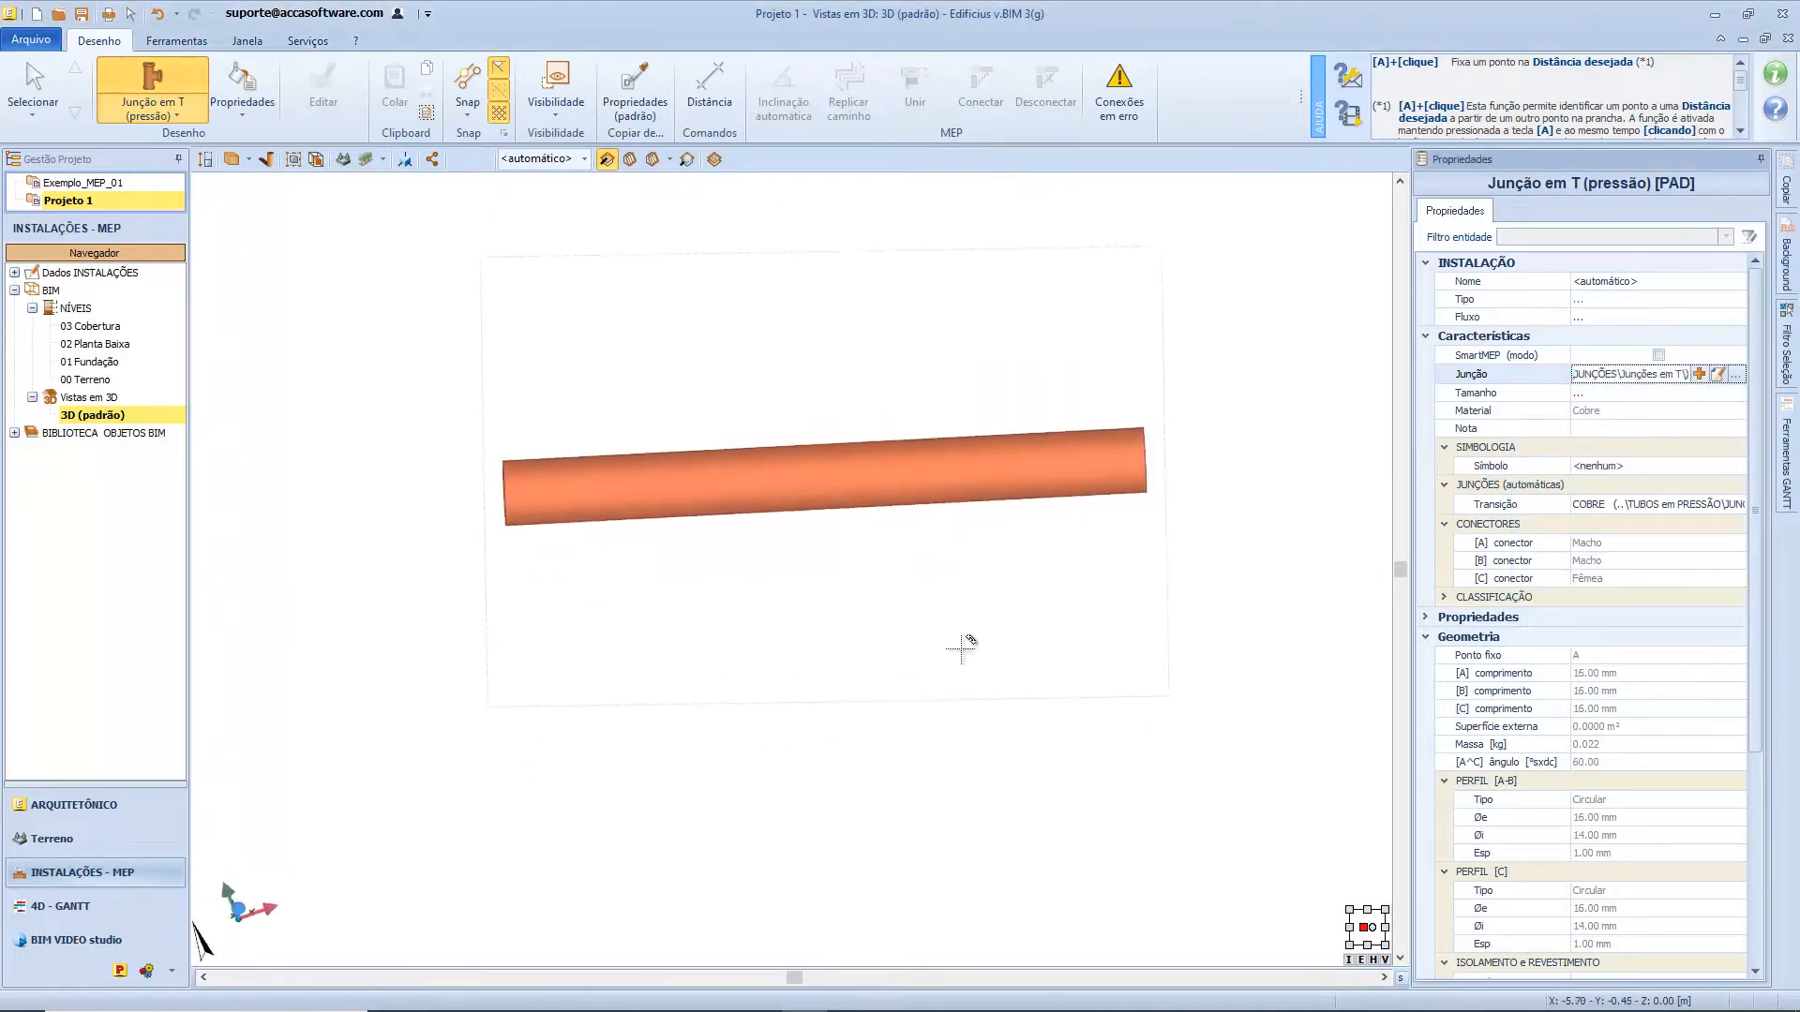
middle_click_drag(891, 478, 1073, 570)
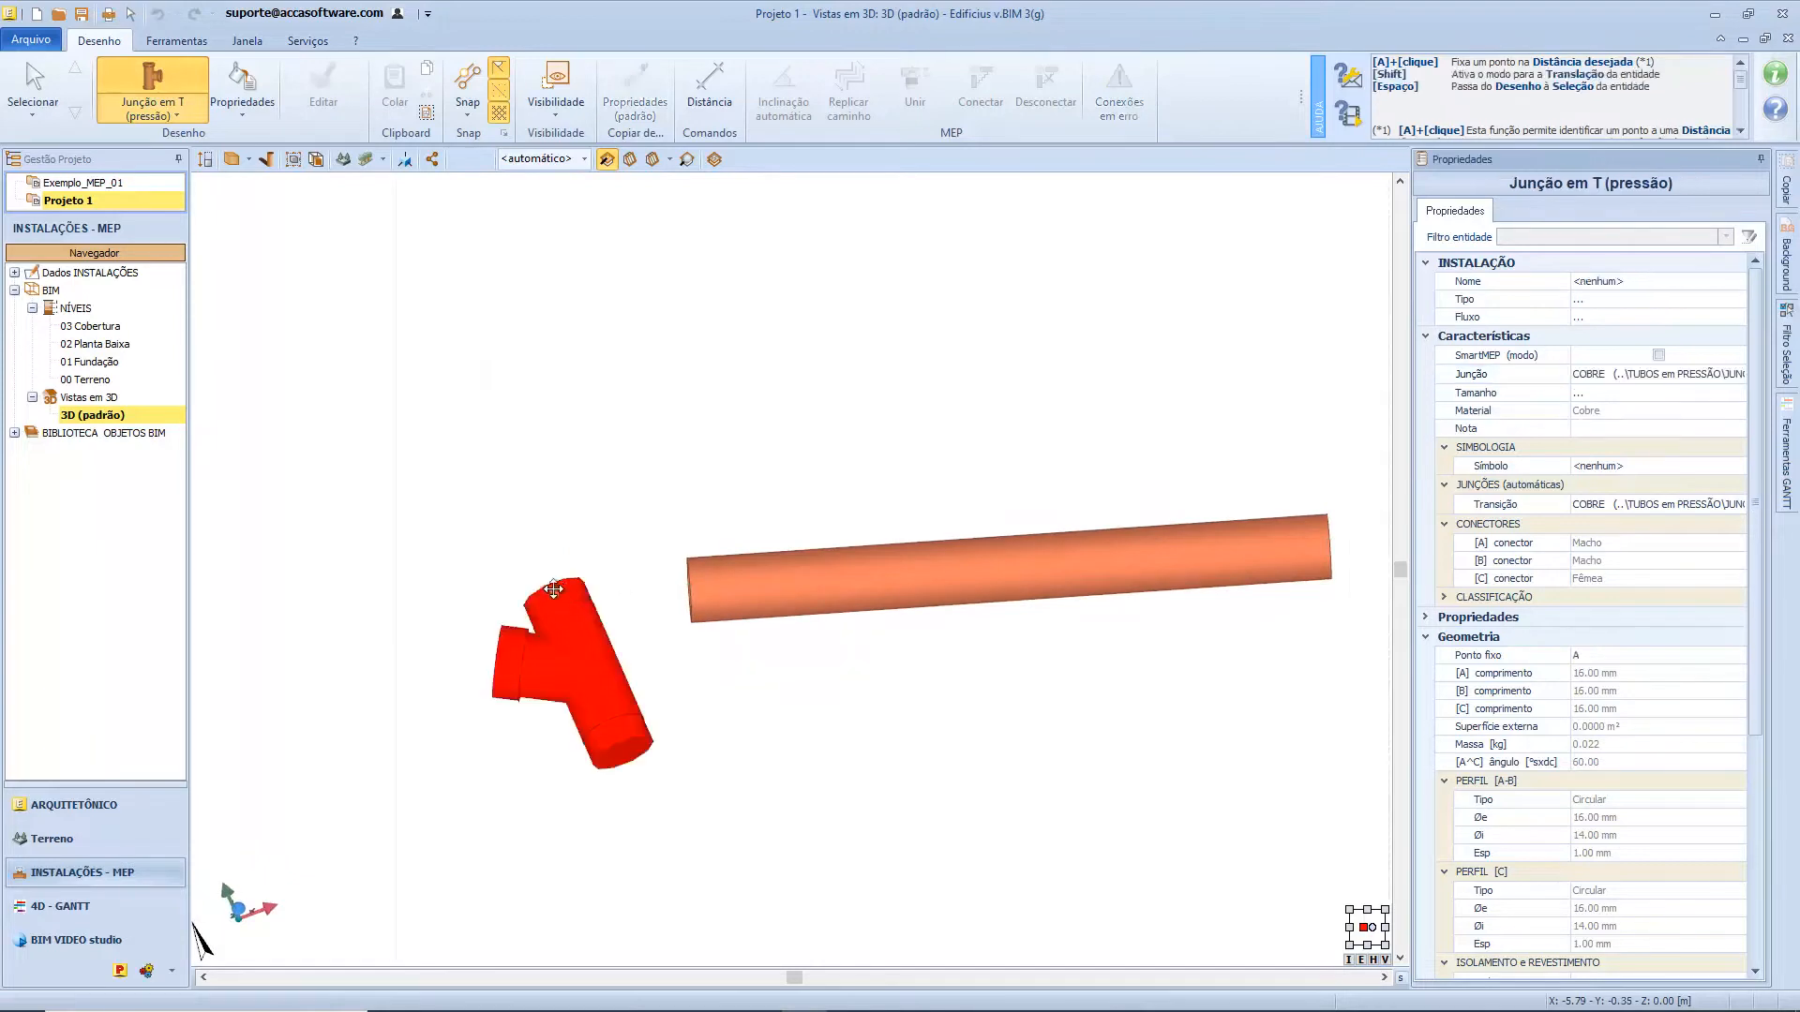
left_click(529, 547)
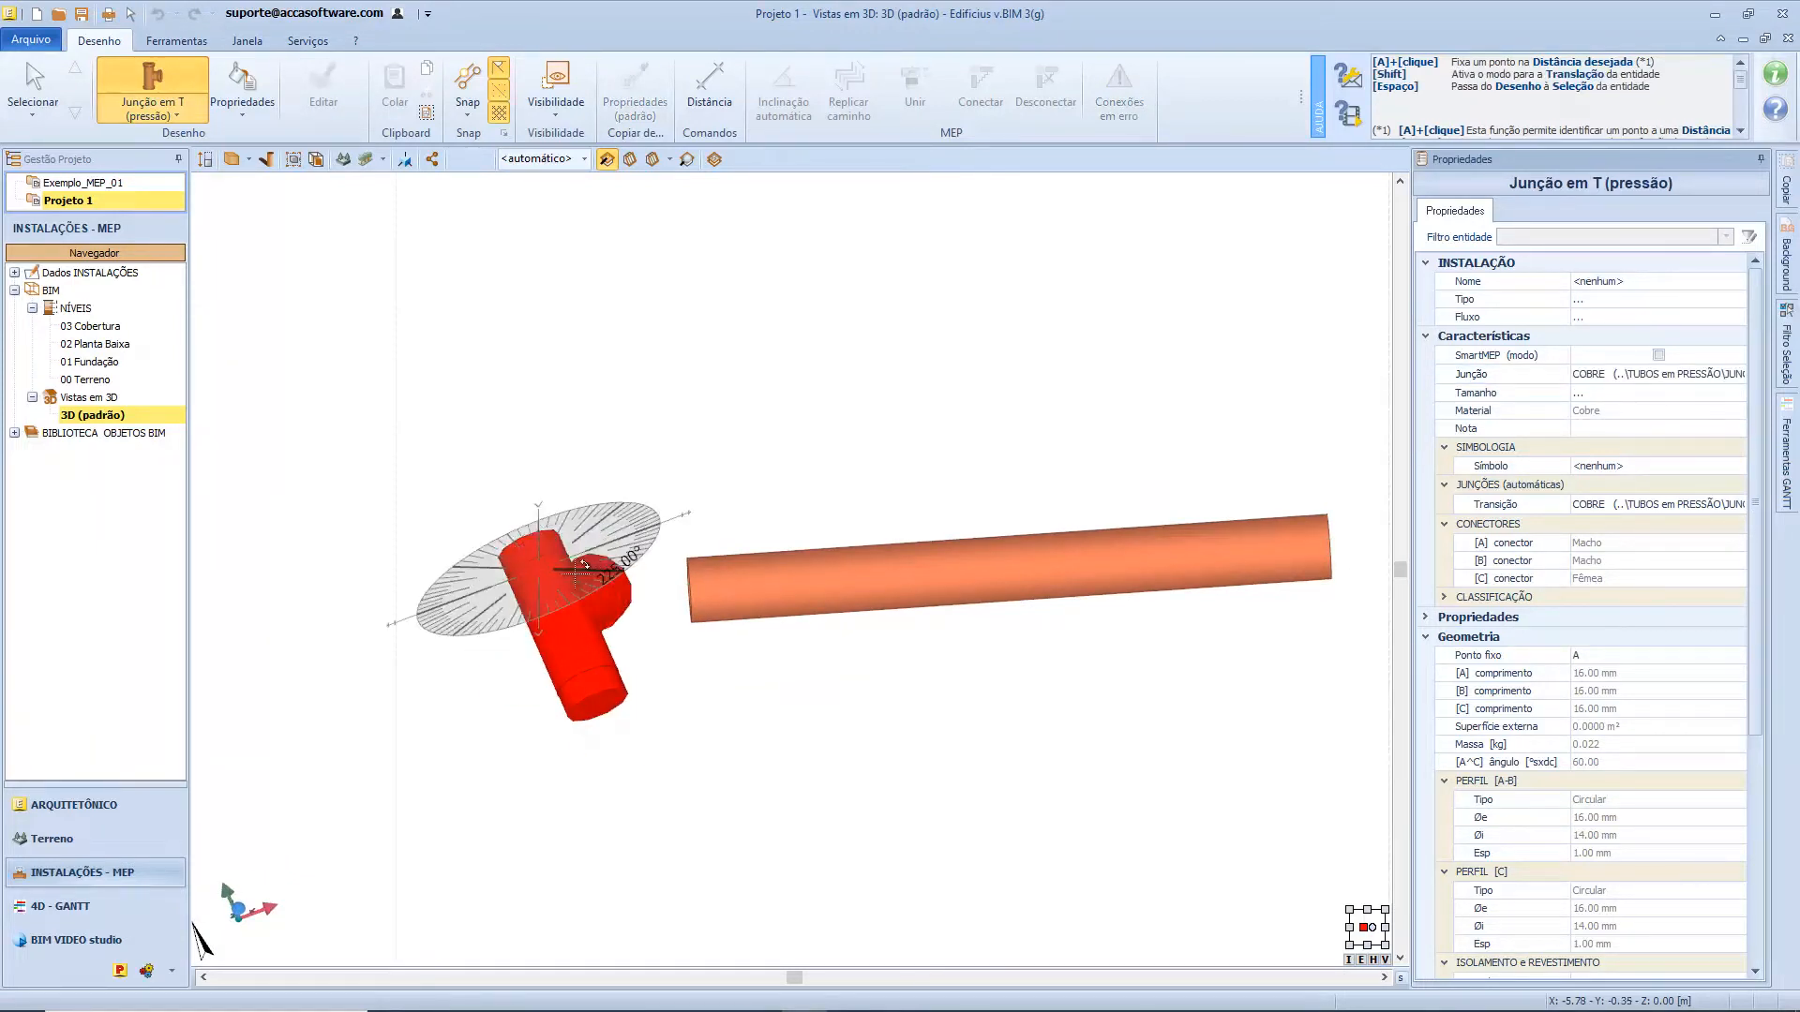
left_click(588, 567)
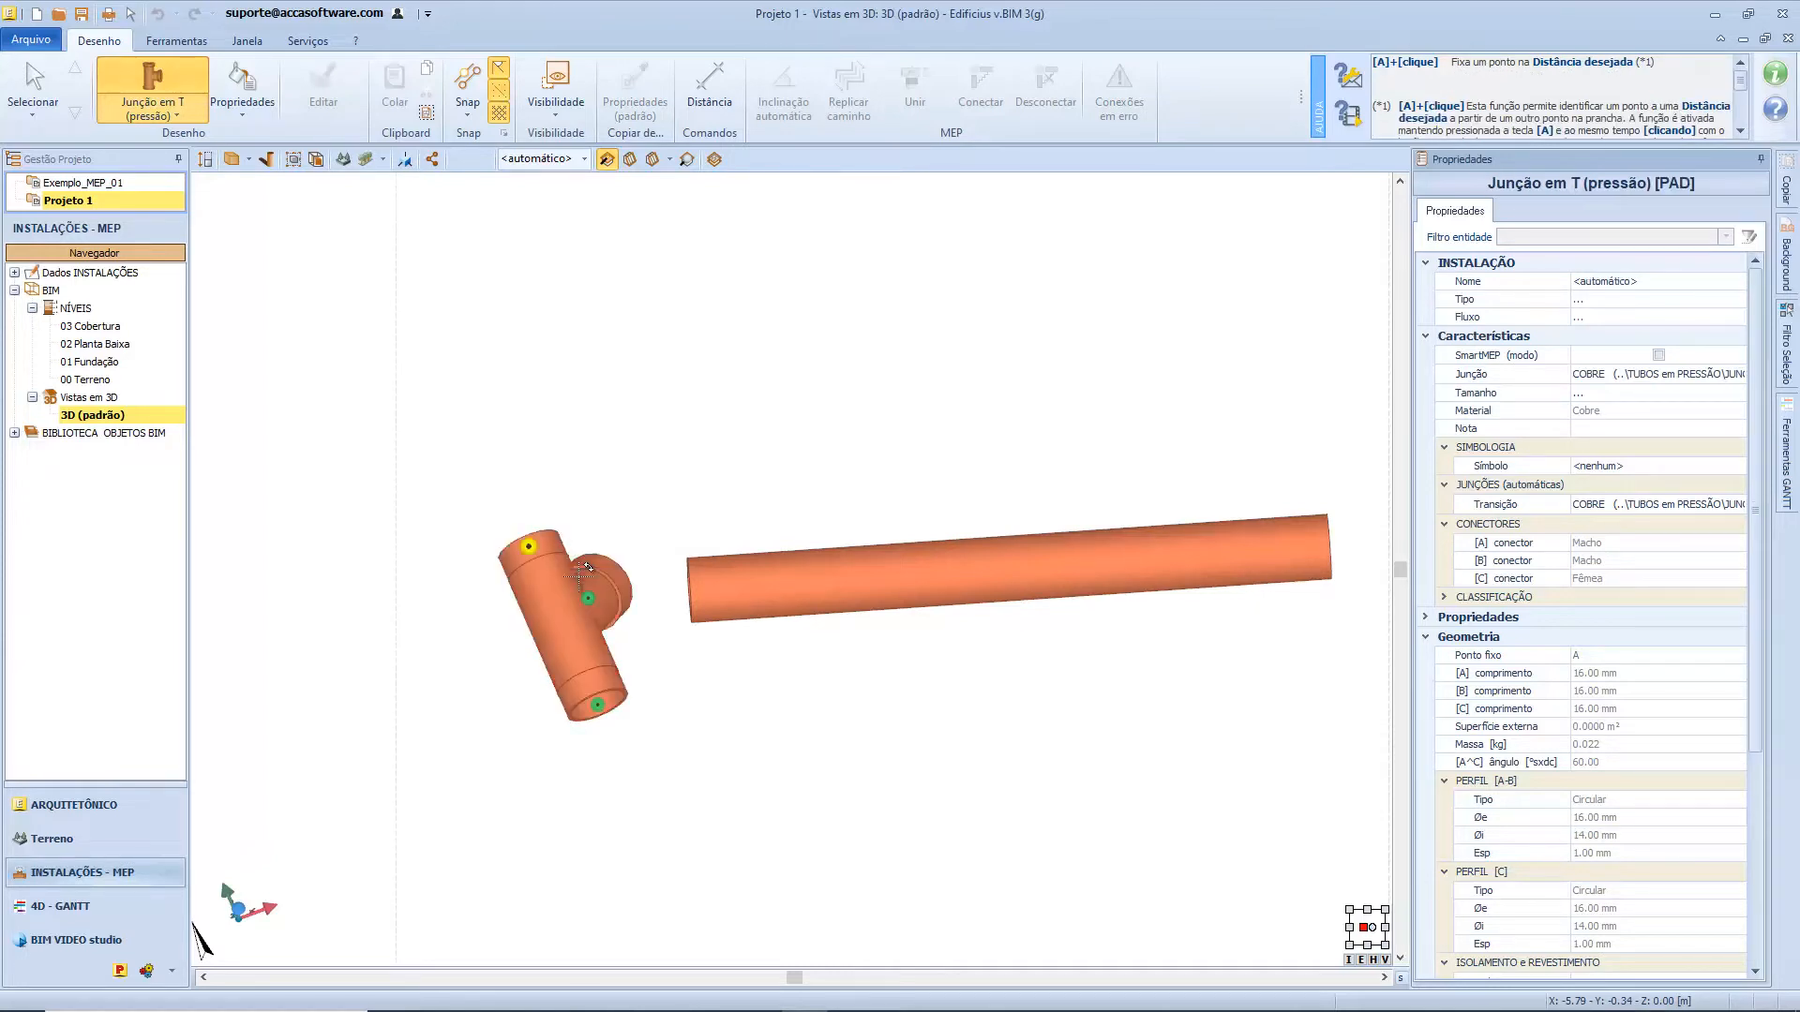
key("Escape")
left_click(538, 566)
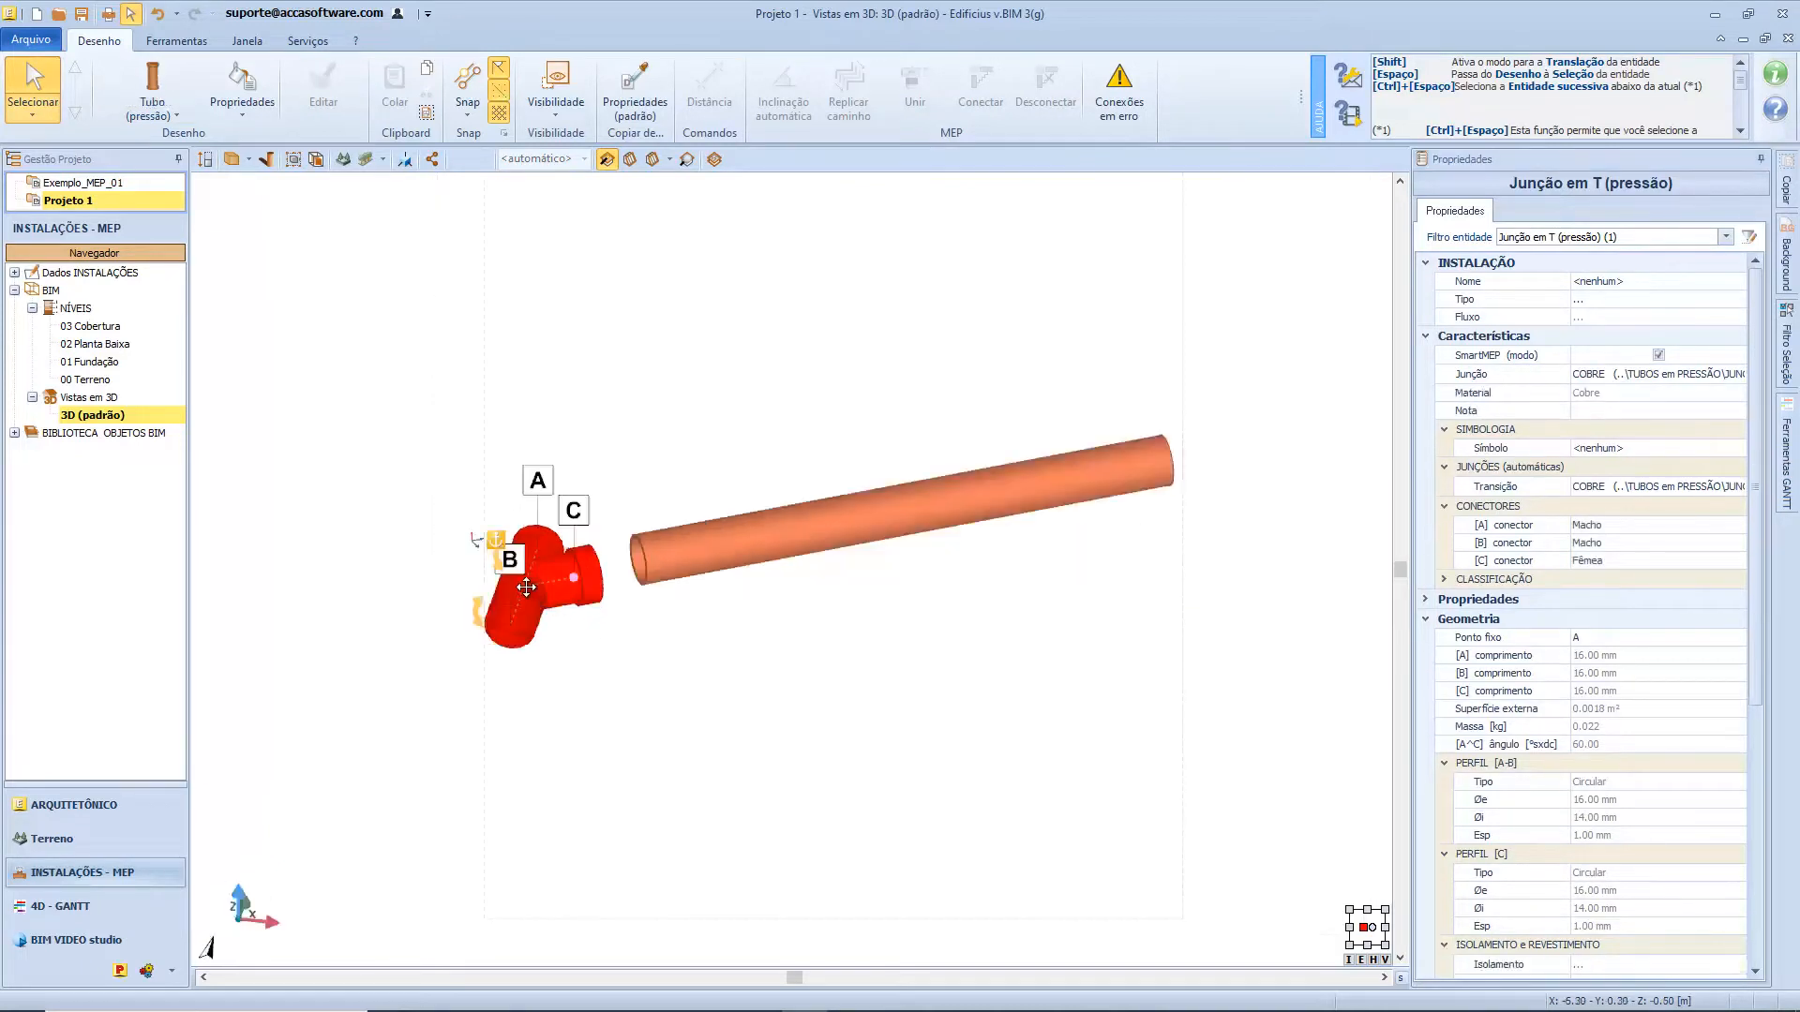
left_click_drag(526, 587, 573, 574)
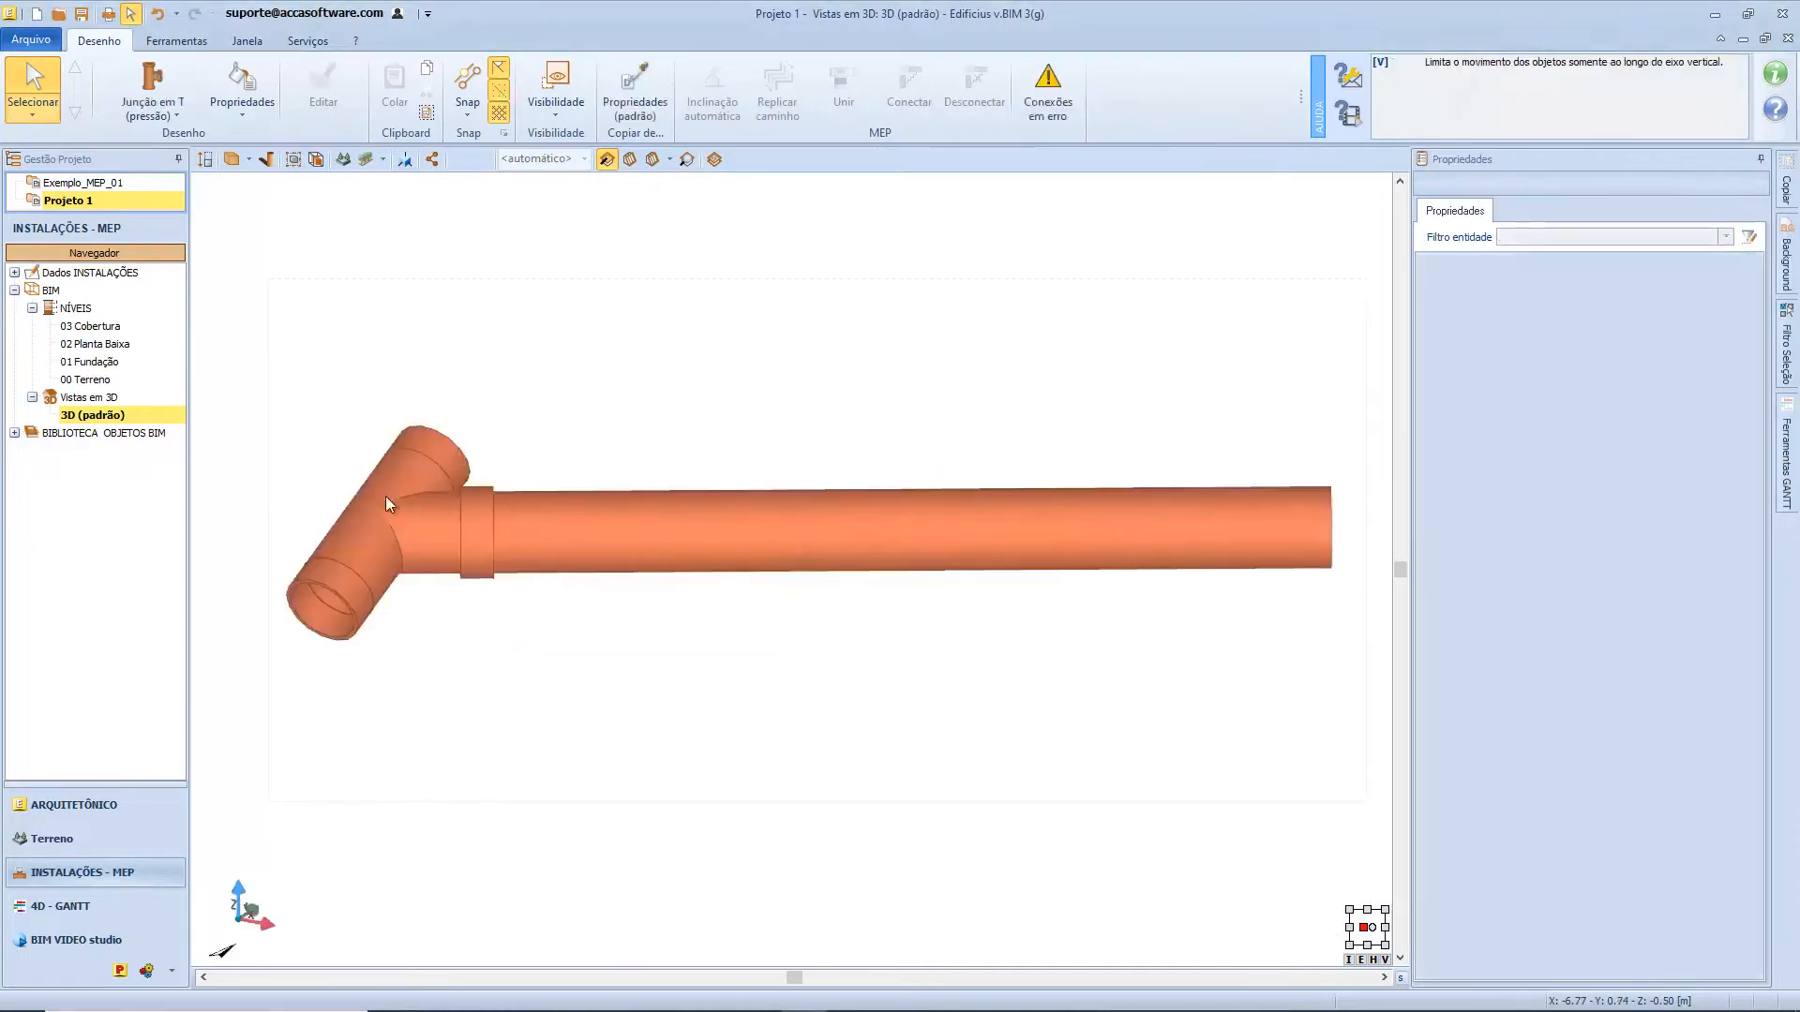
Step: Select the attached T-junction, switch its active point to connector C and show its movement and rotation handles there
left_click(385, 497)
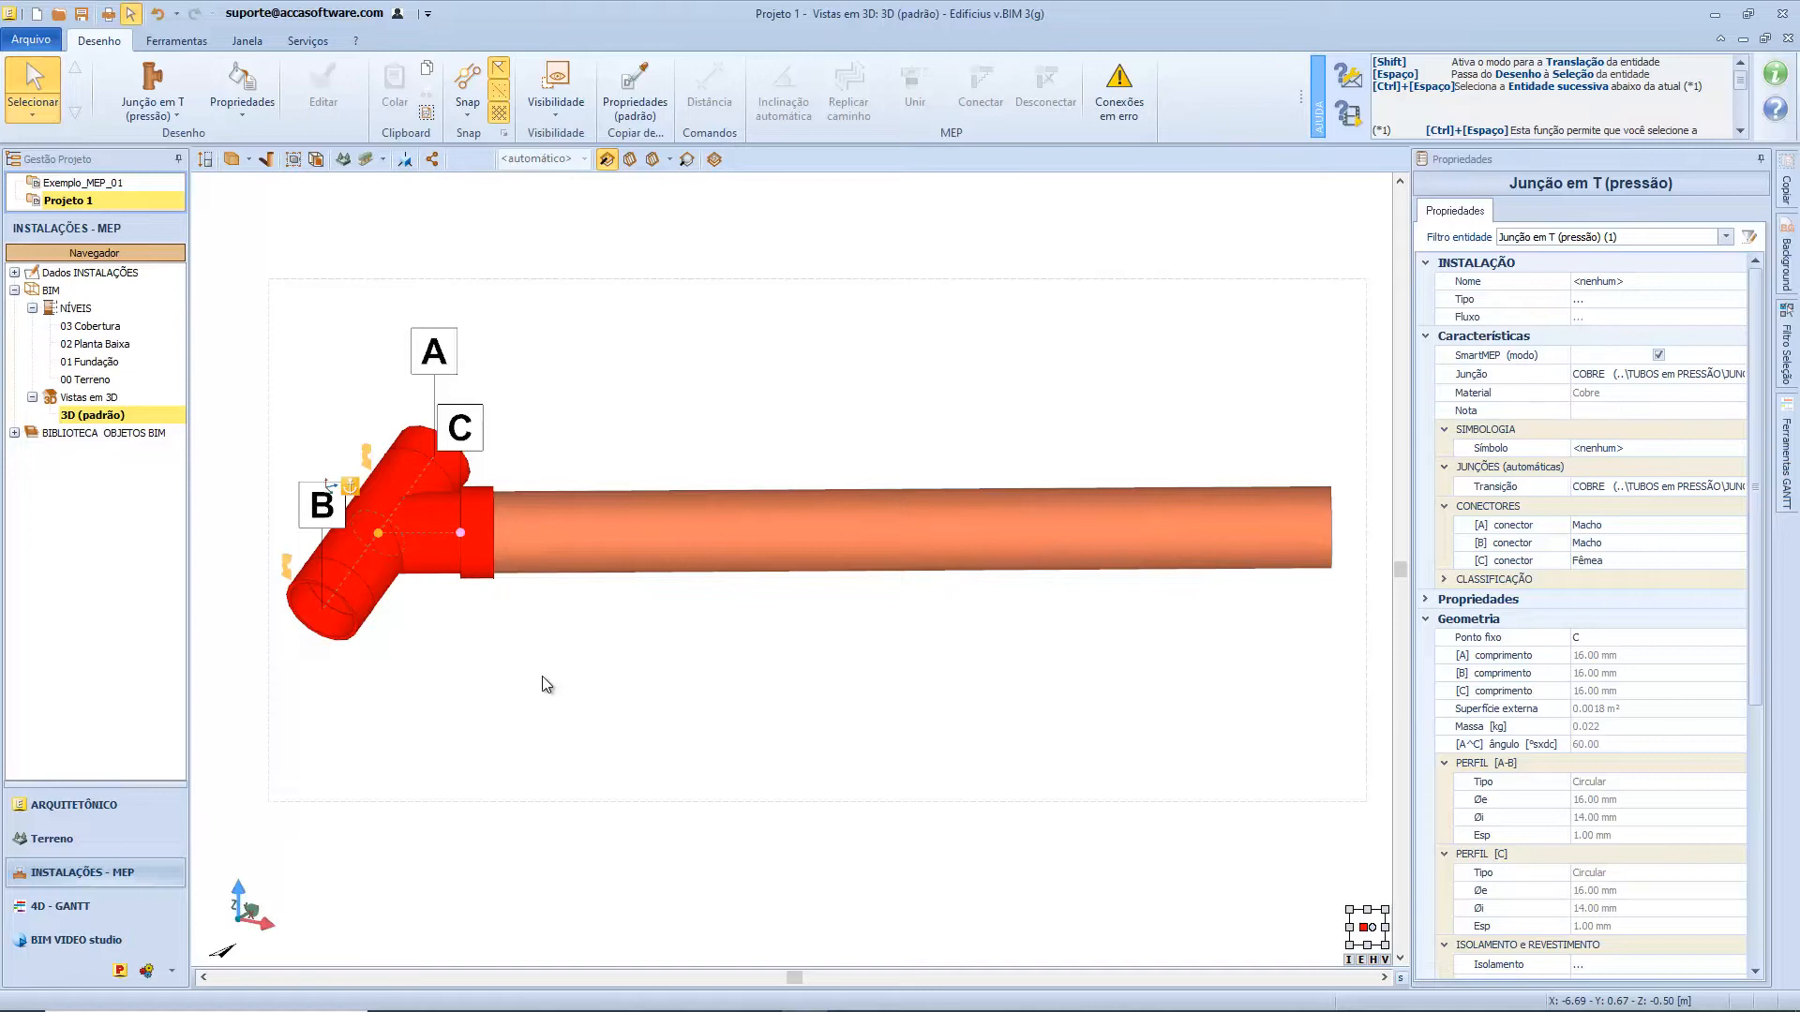
key("Tab")
key("Tab")
key("Tab")
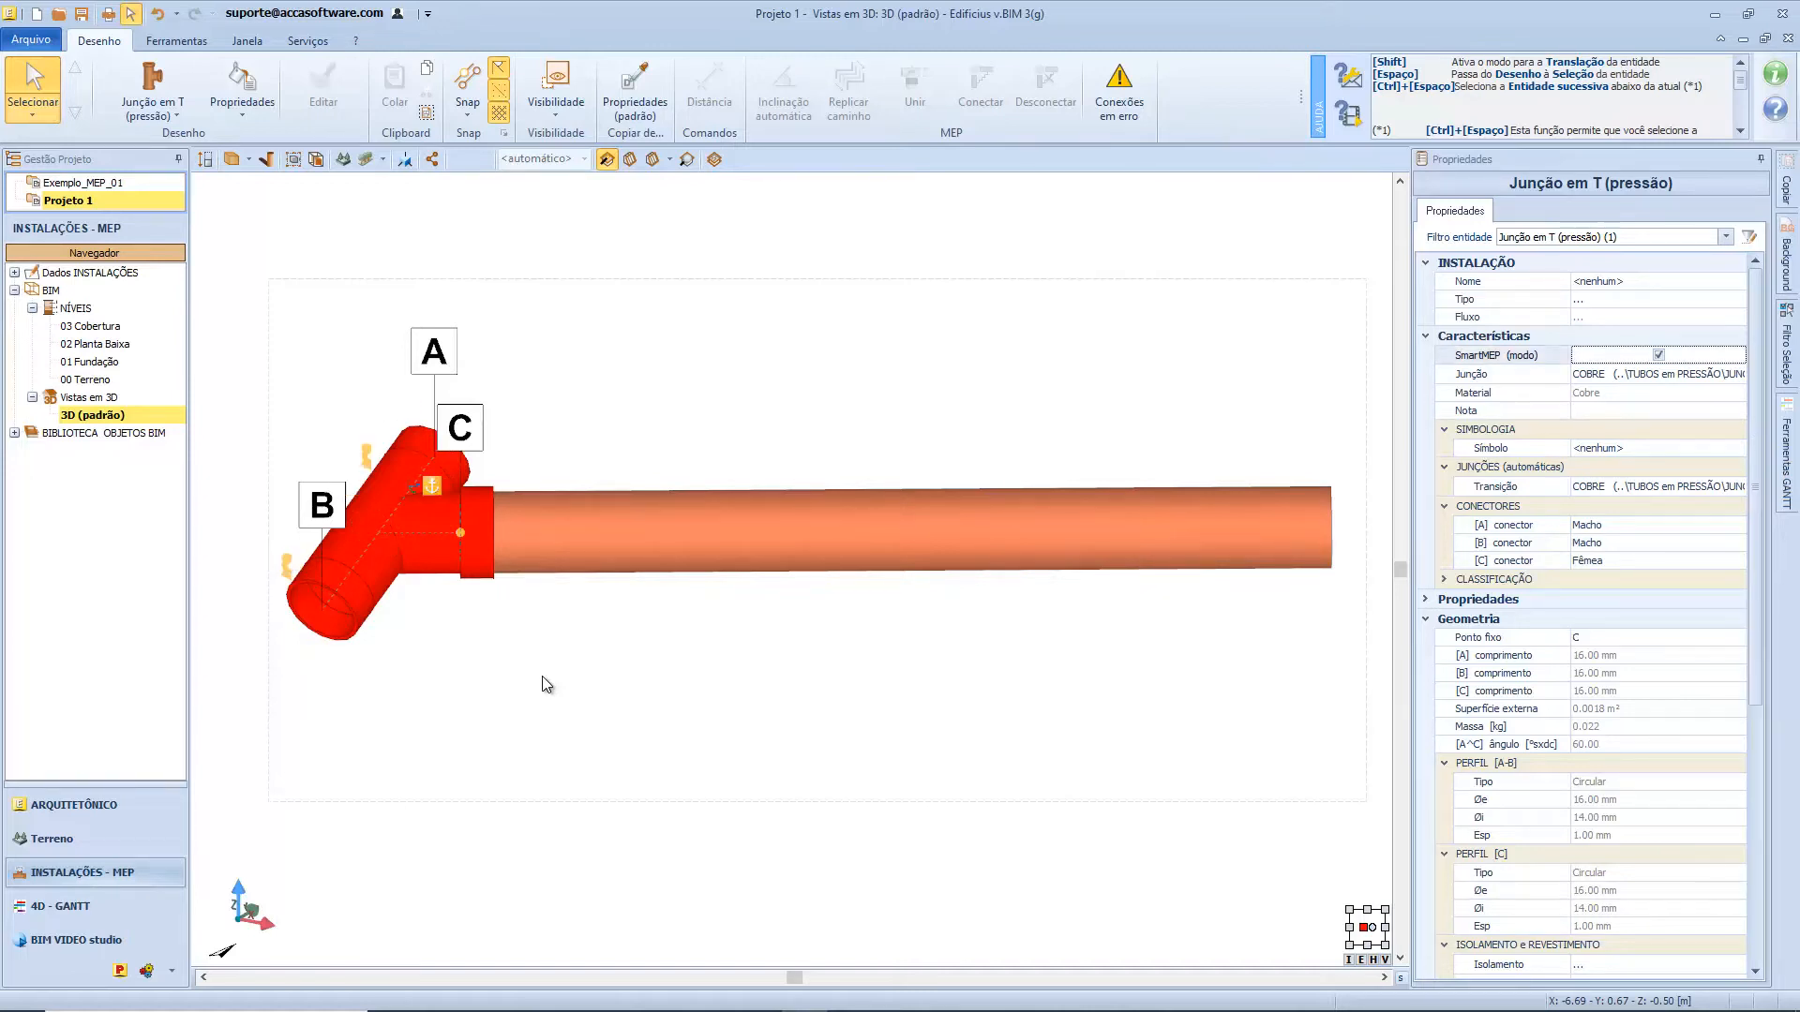
middle_click_drag(458, 534, 547, 532)
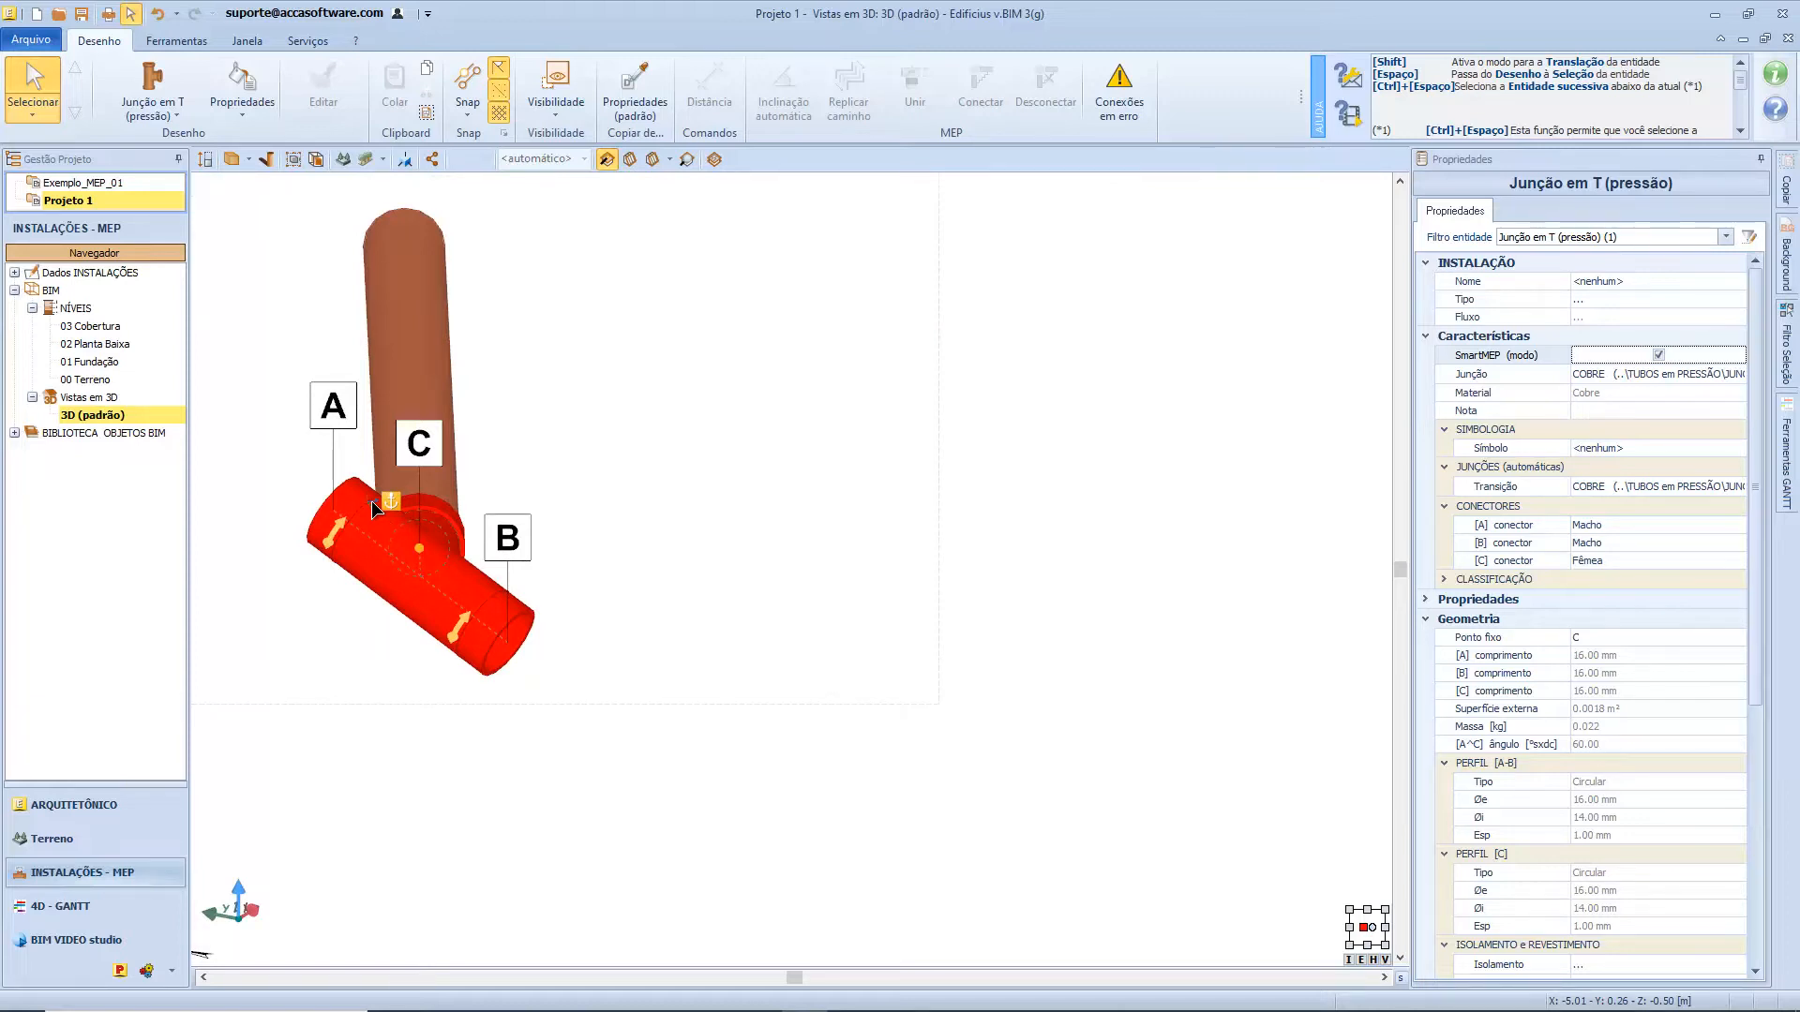
key("shift")
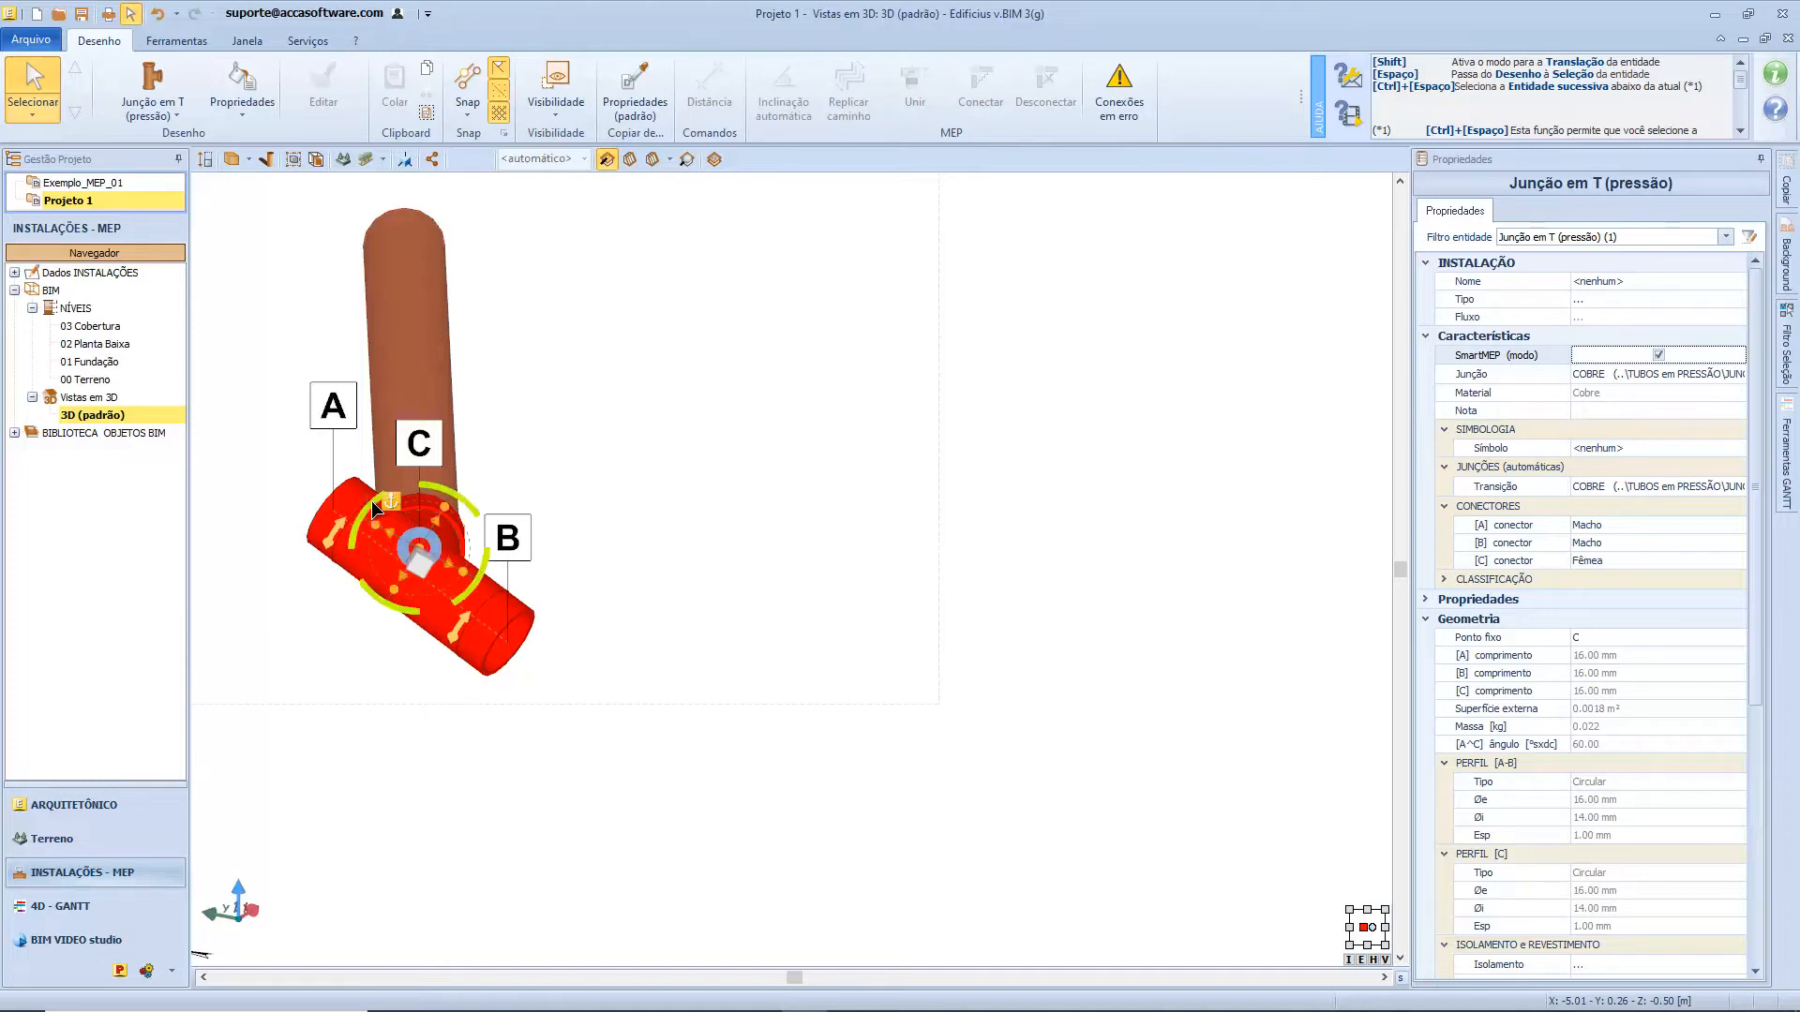
left_click(457, 577)
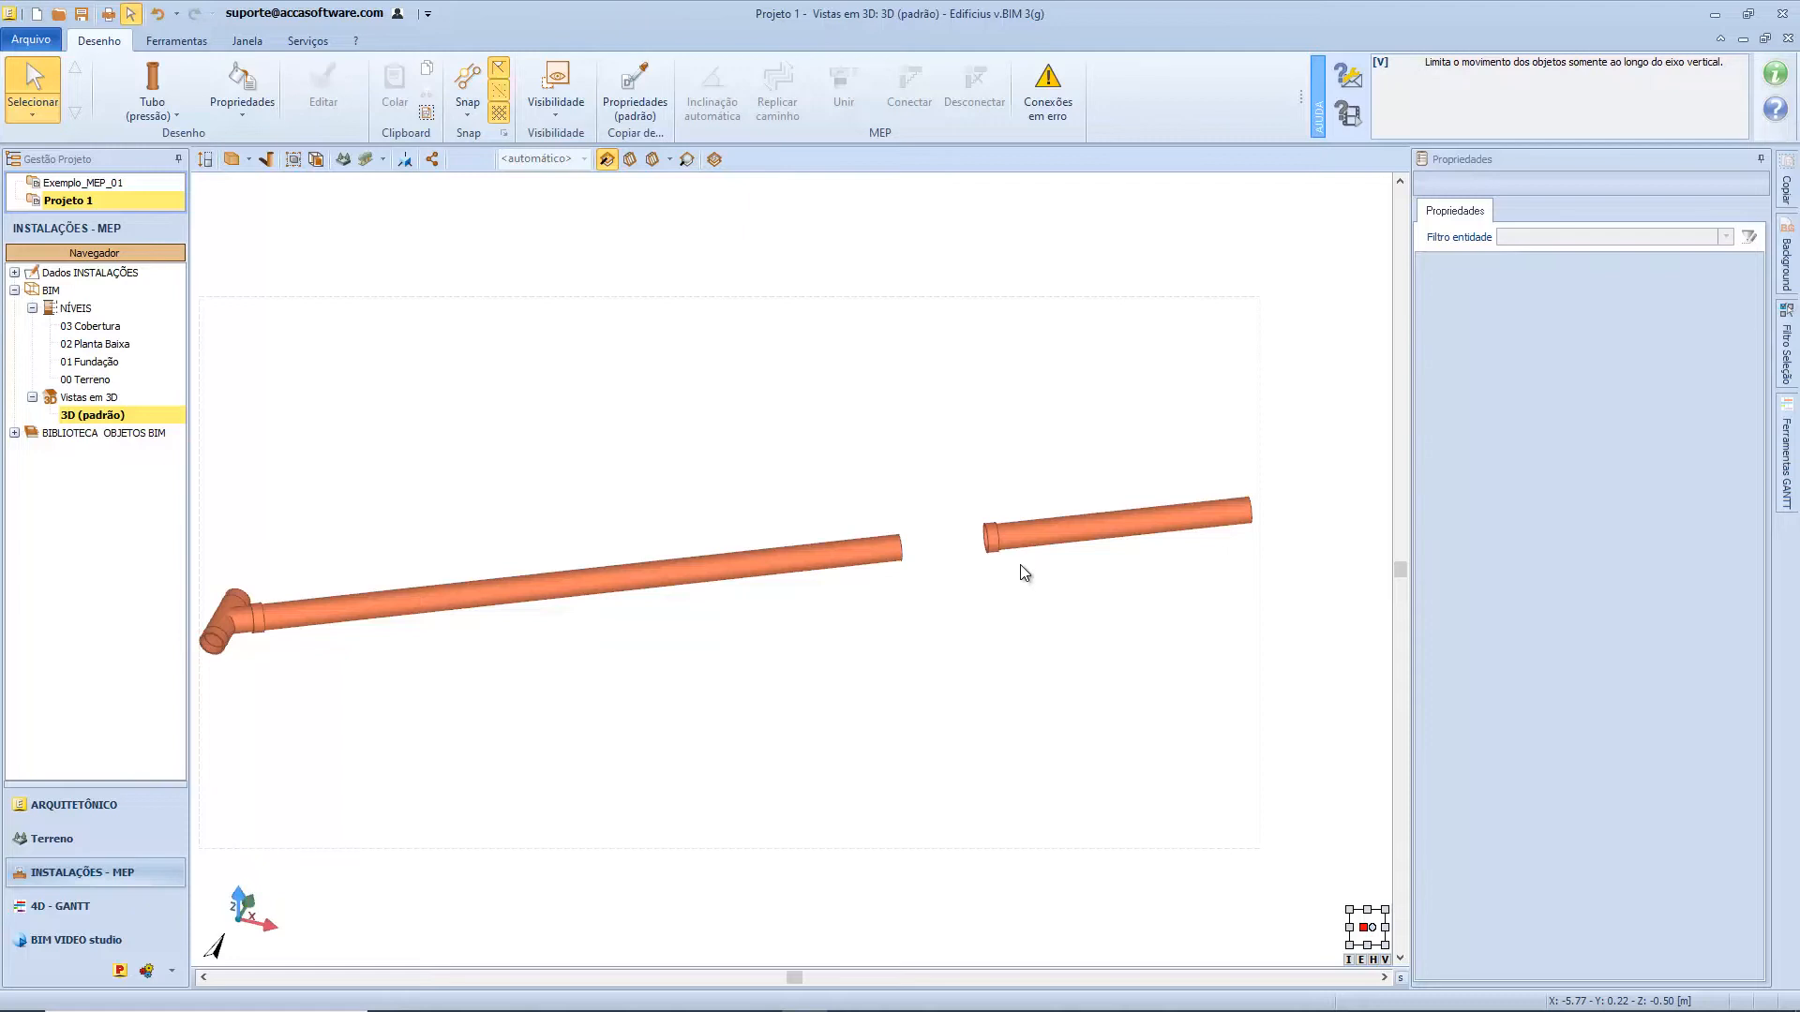
Step: Stretch end A of the short separate pipe to the free end of the longer pipe
left_click(1027, 532)
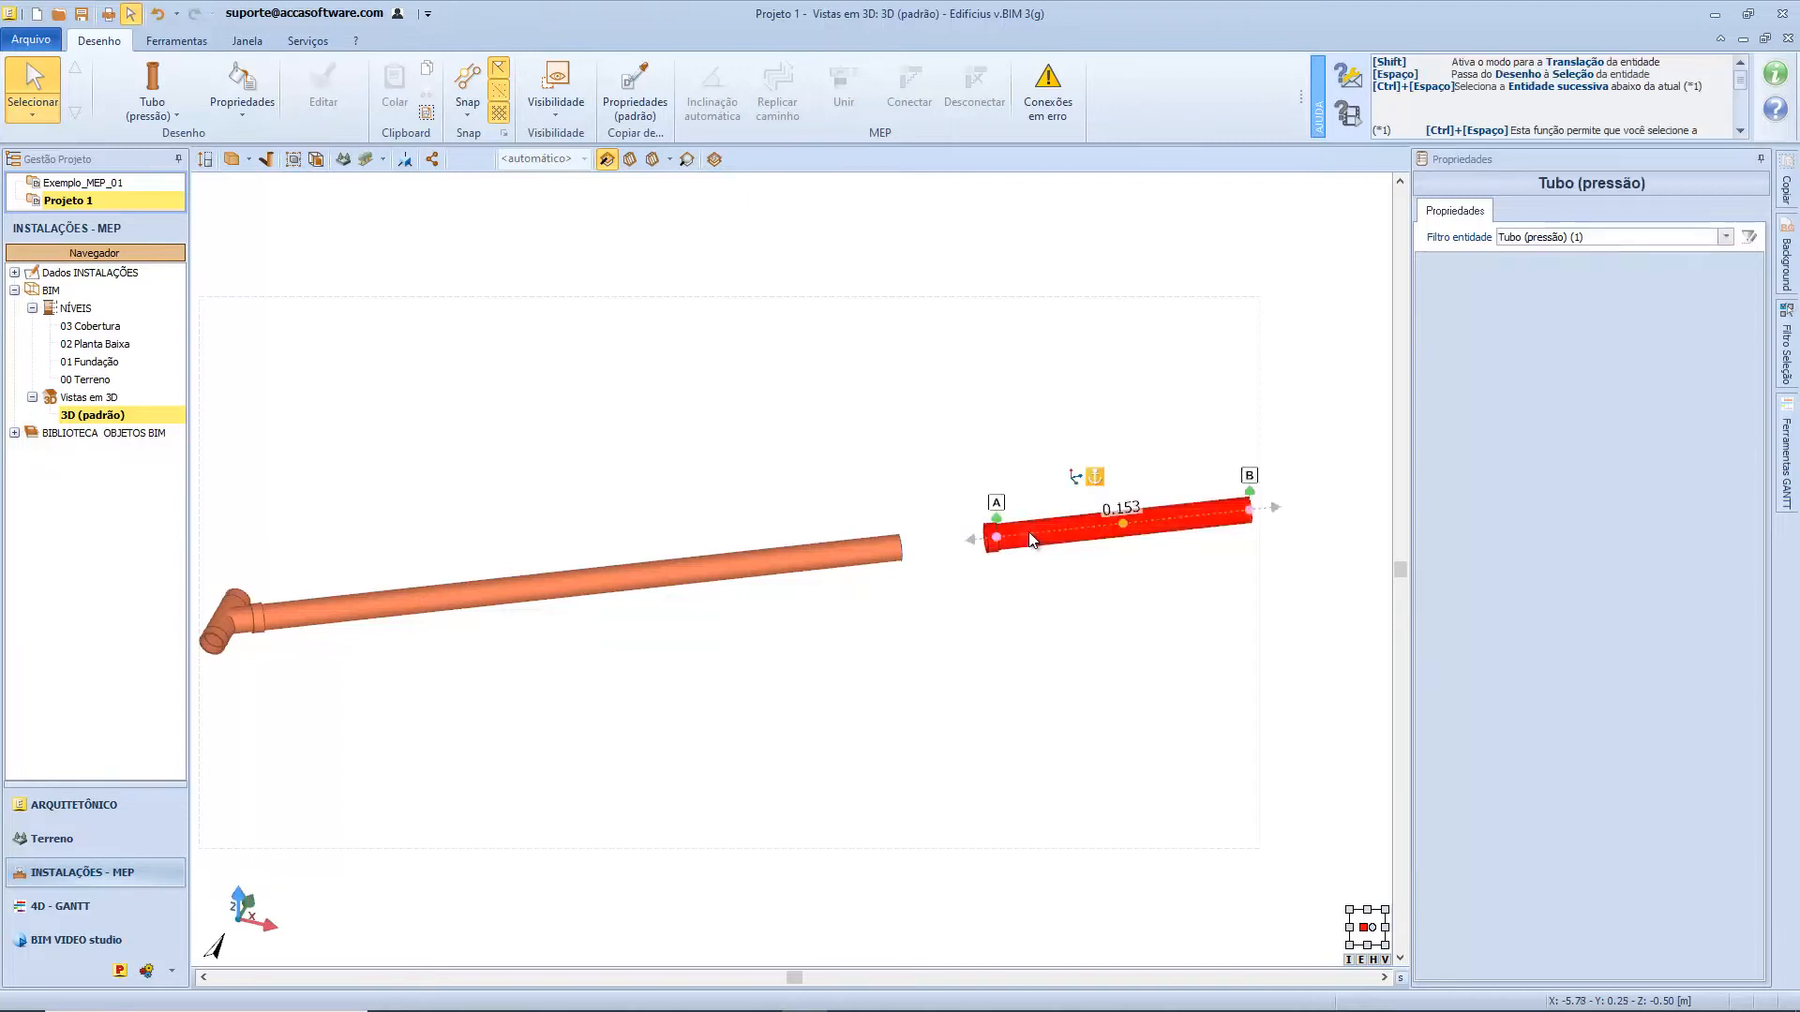
left_click(974, 541)
left_click_drag(972, 538, 901, 542)
key("Escape")
mouse_move(904, 566)
middle_mouse_down()
mouse_move(891, 525)
mouse_move(897, 579)
middle_mouse_up()
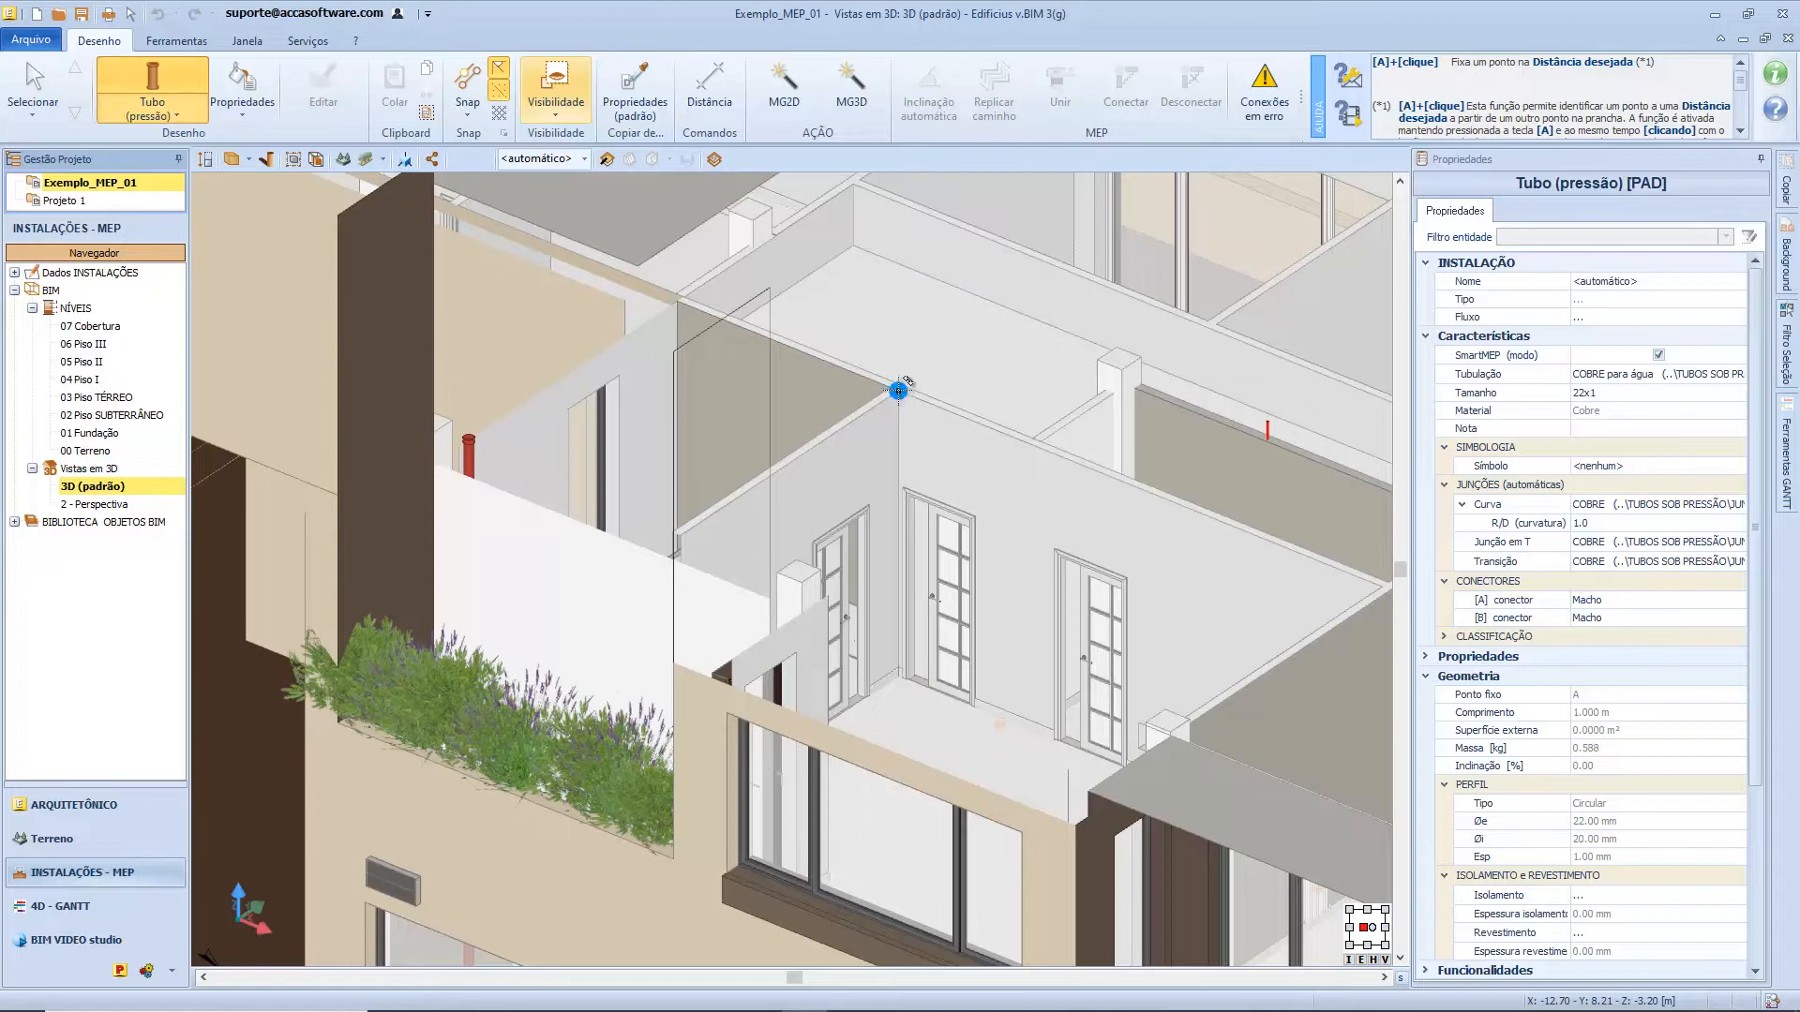
Step: Fix a pressure pipe point at the top of the interior wall corner in the Exemplo_MEP_01 3D view
left_click(900, 392)
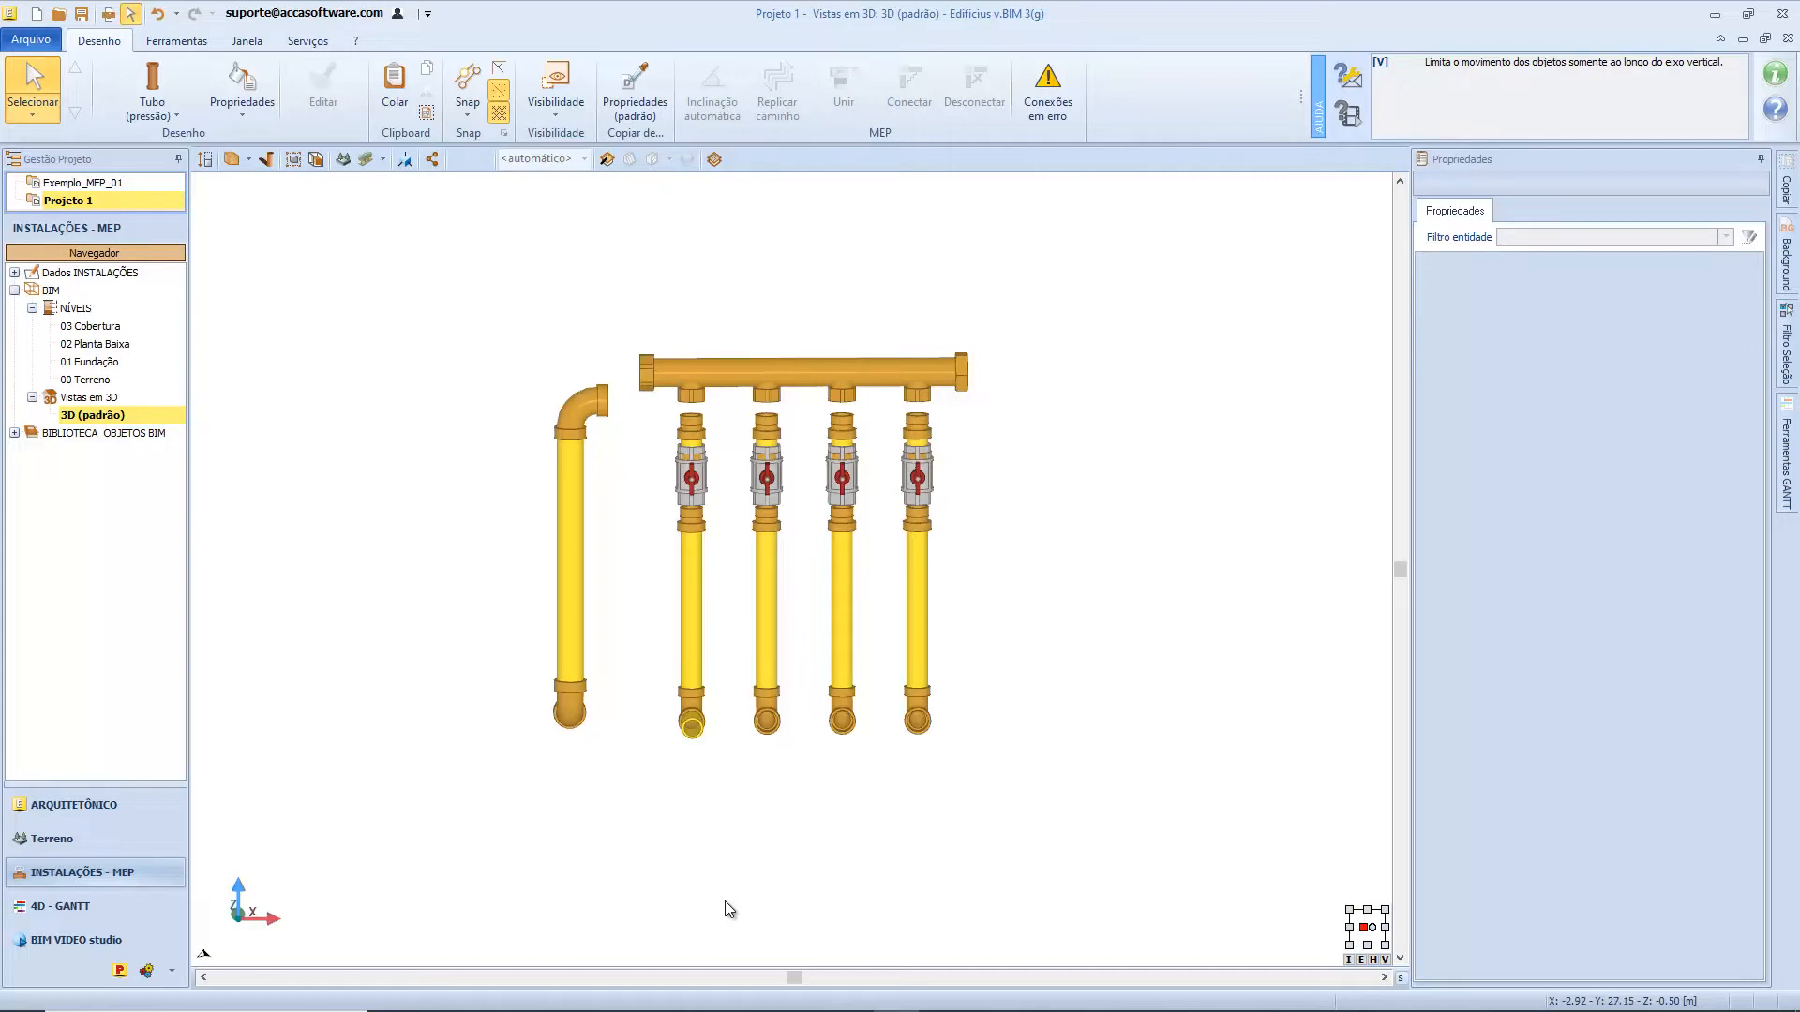
Step: Select the first valve branch and move it by its upper connector onto the manifold's first outlet
left_click_drag(663, 409, 730, 746)
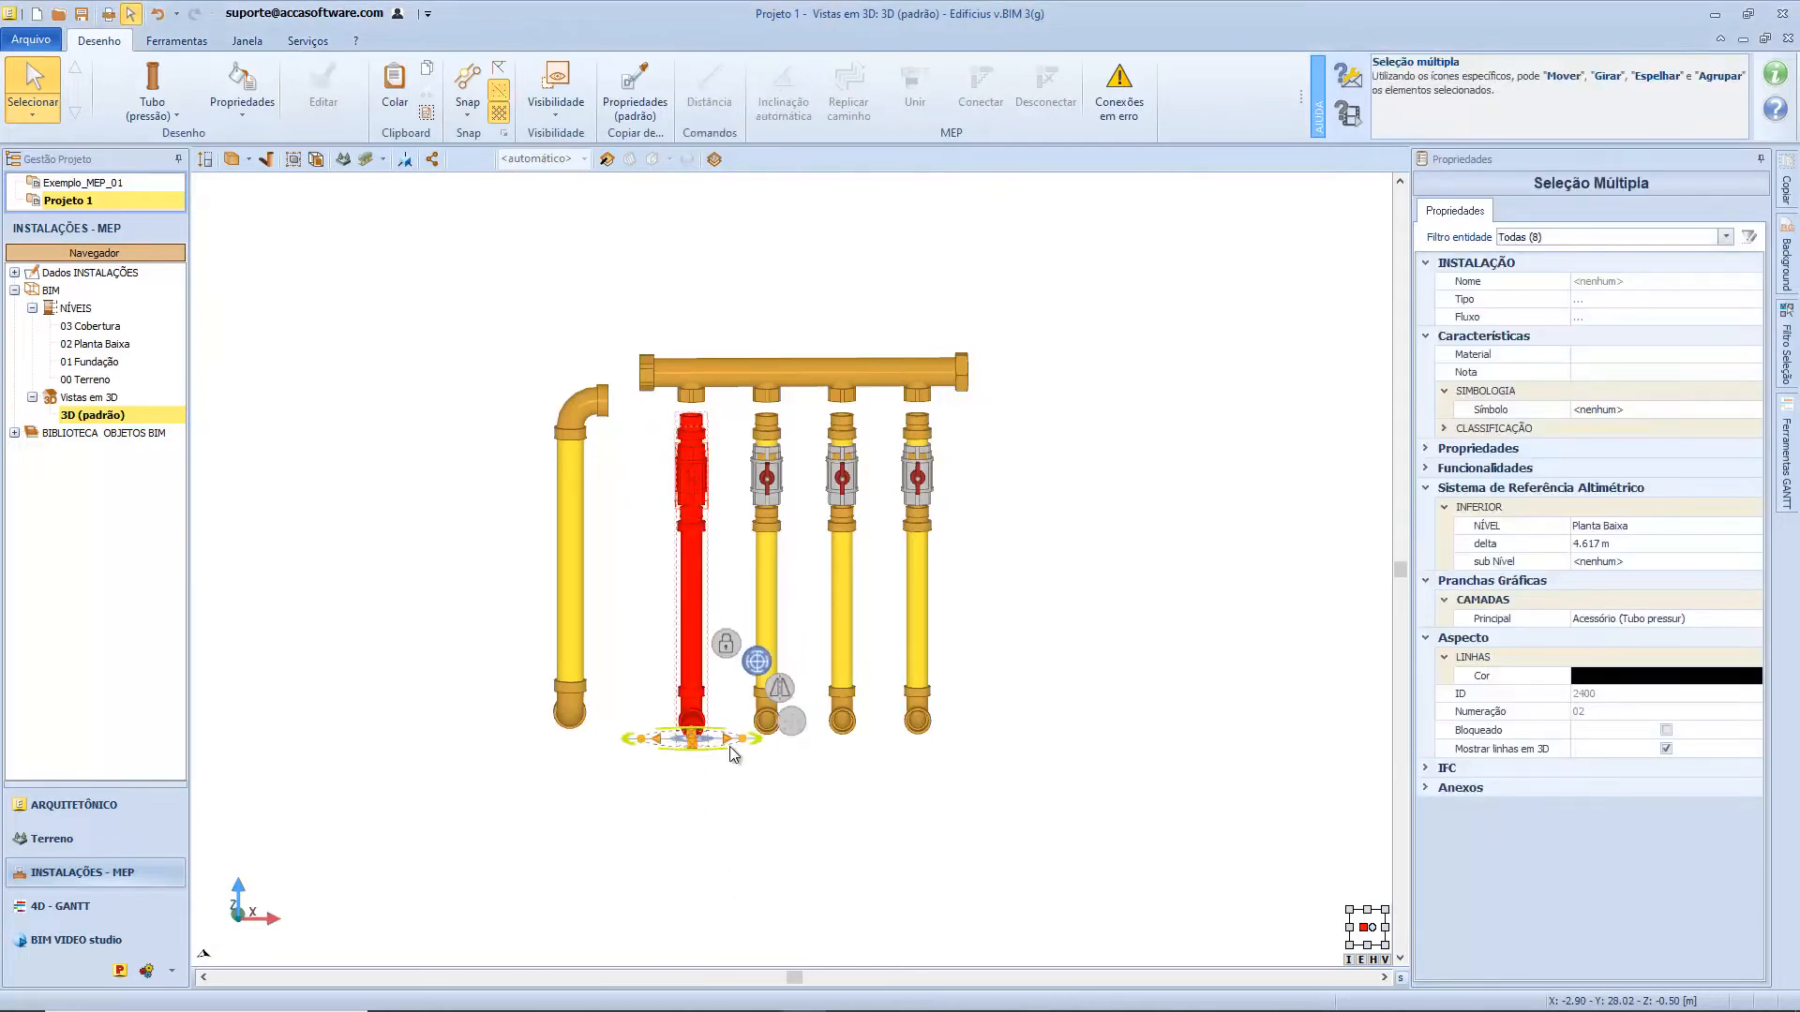
left_click(725, 646)
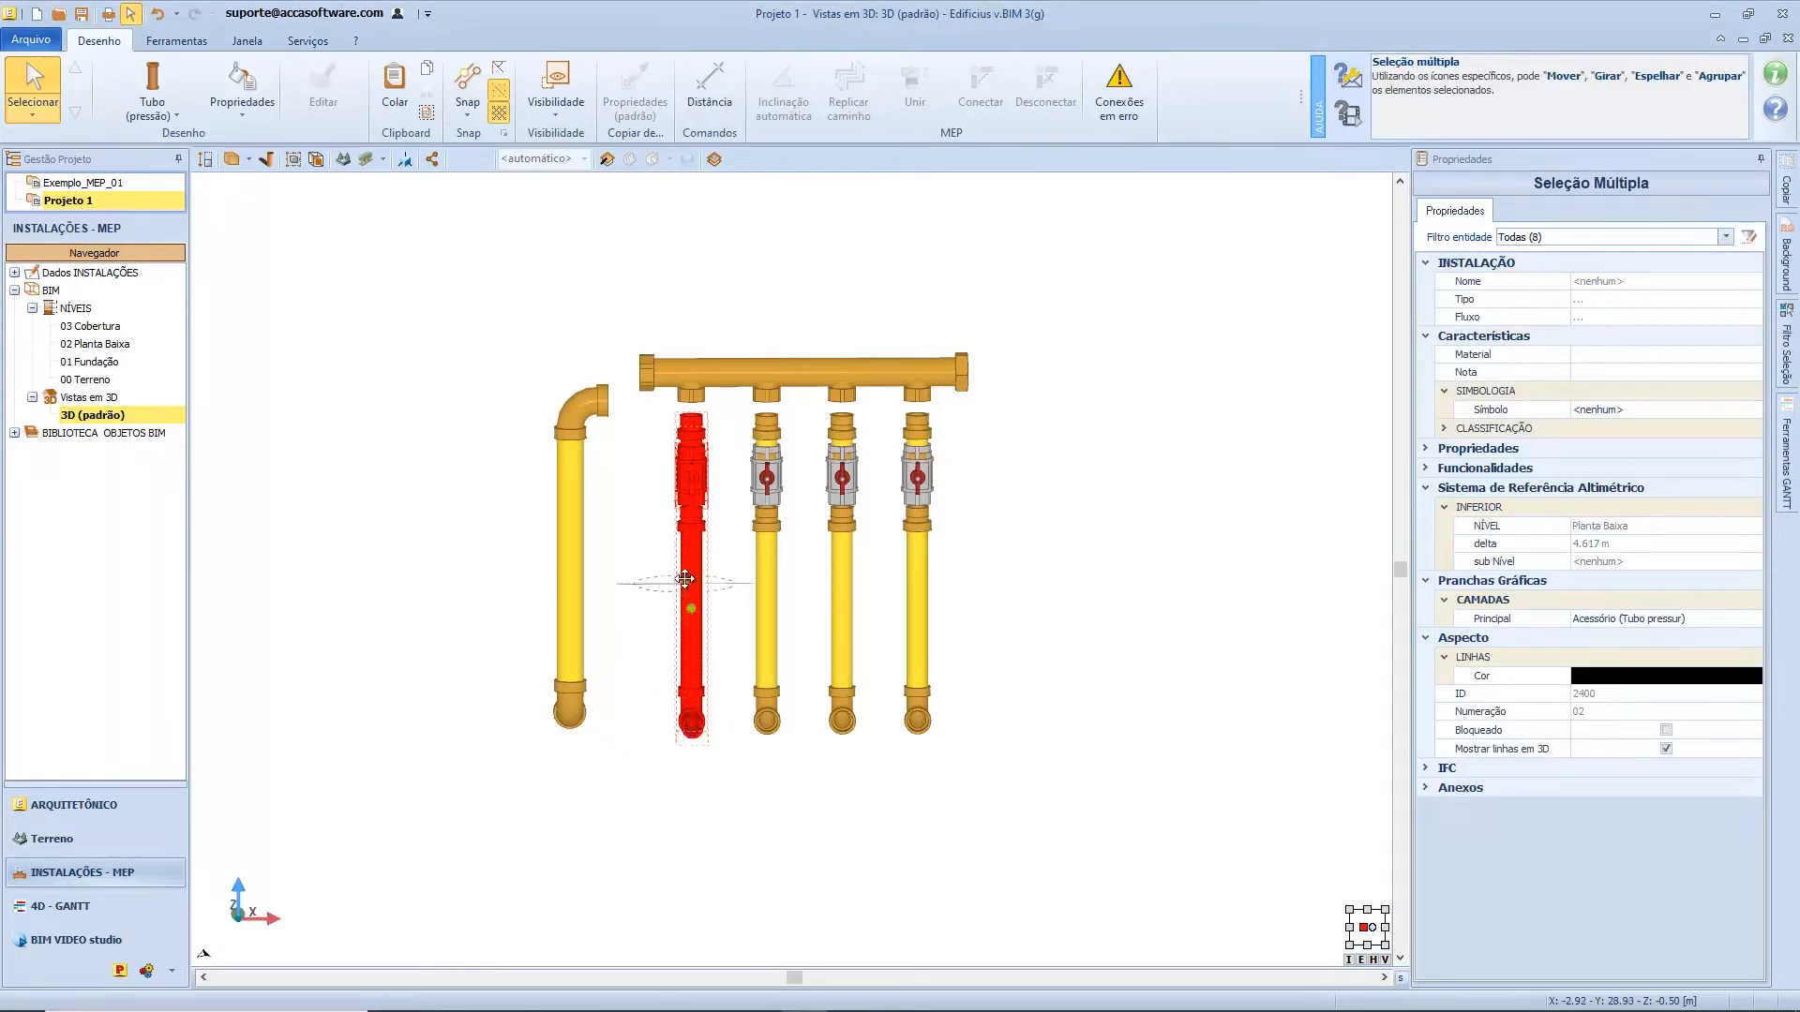
left_click(690, 418)
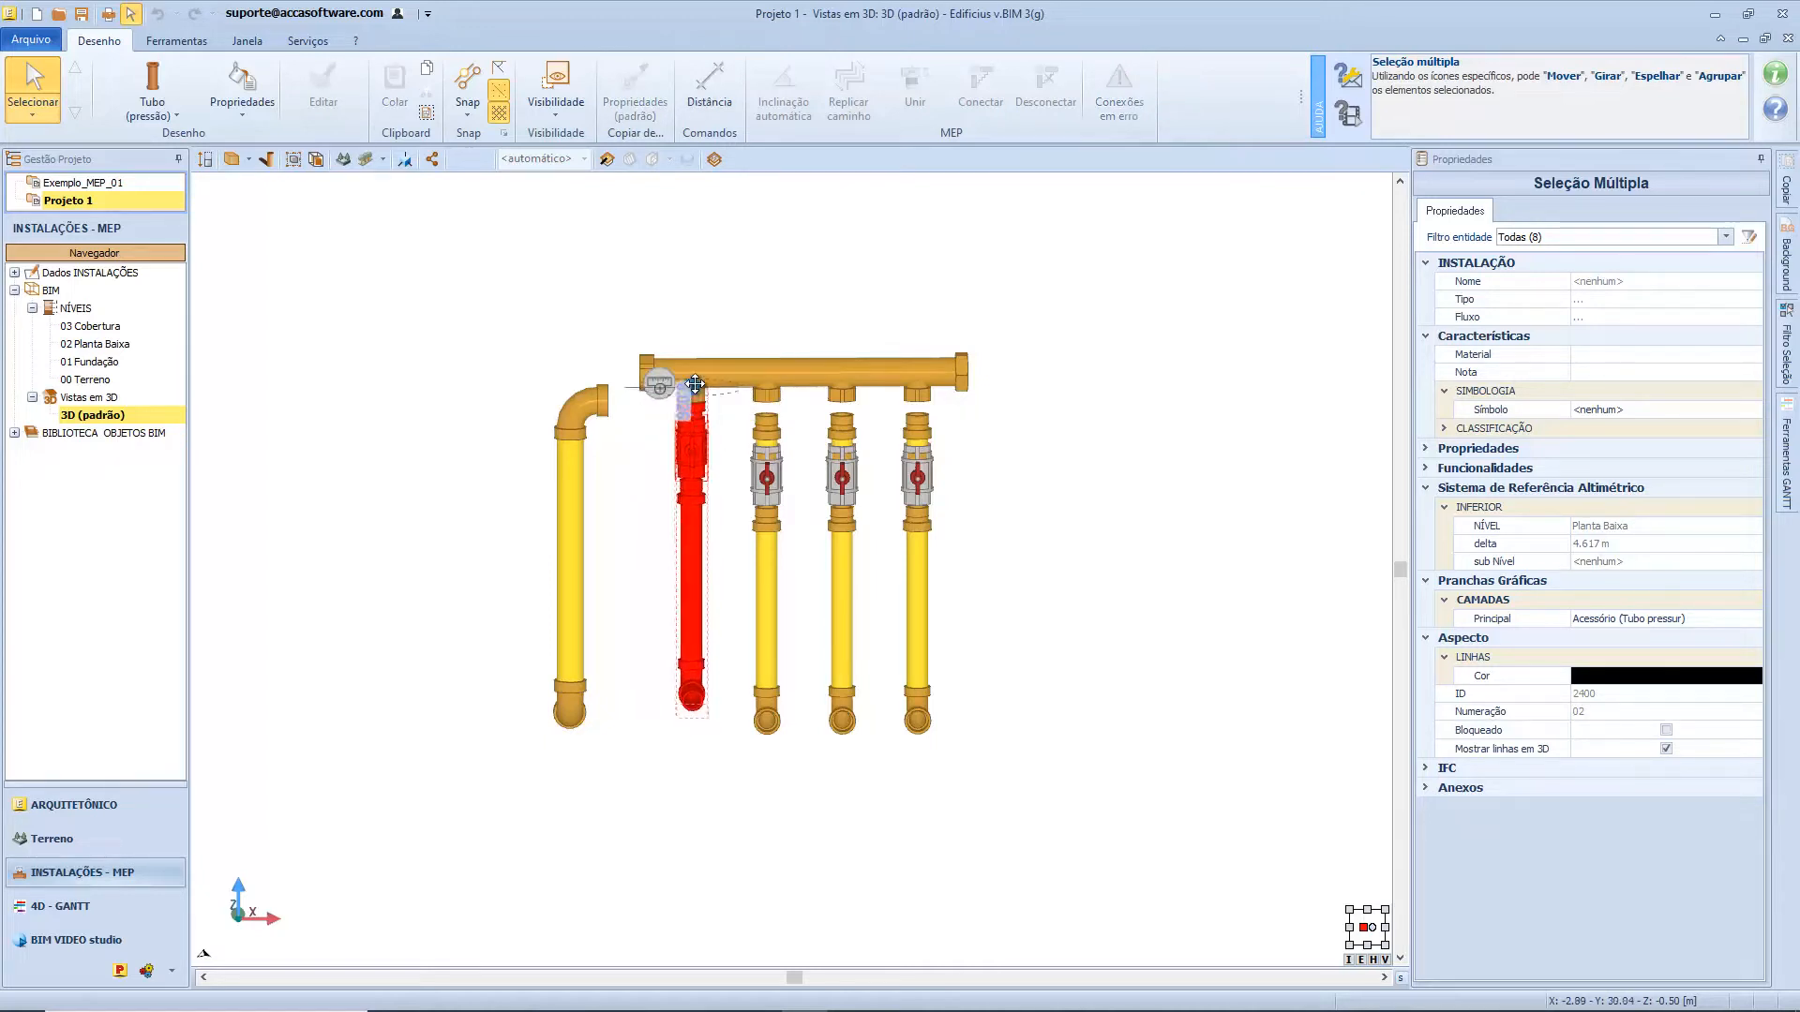
scroll(695, 387, "up", 4)
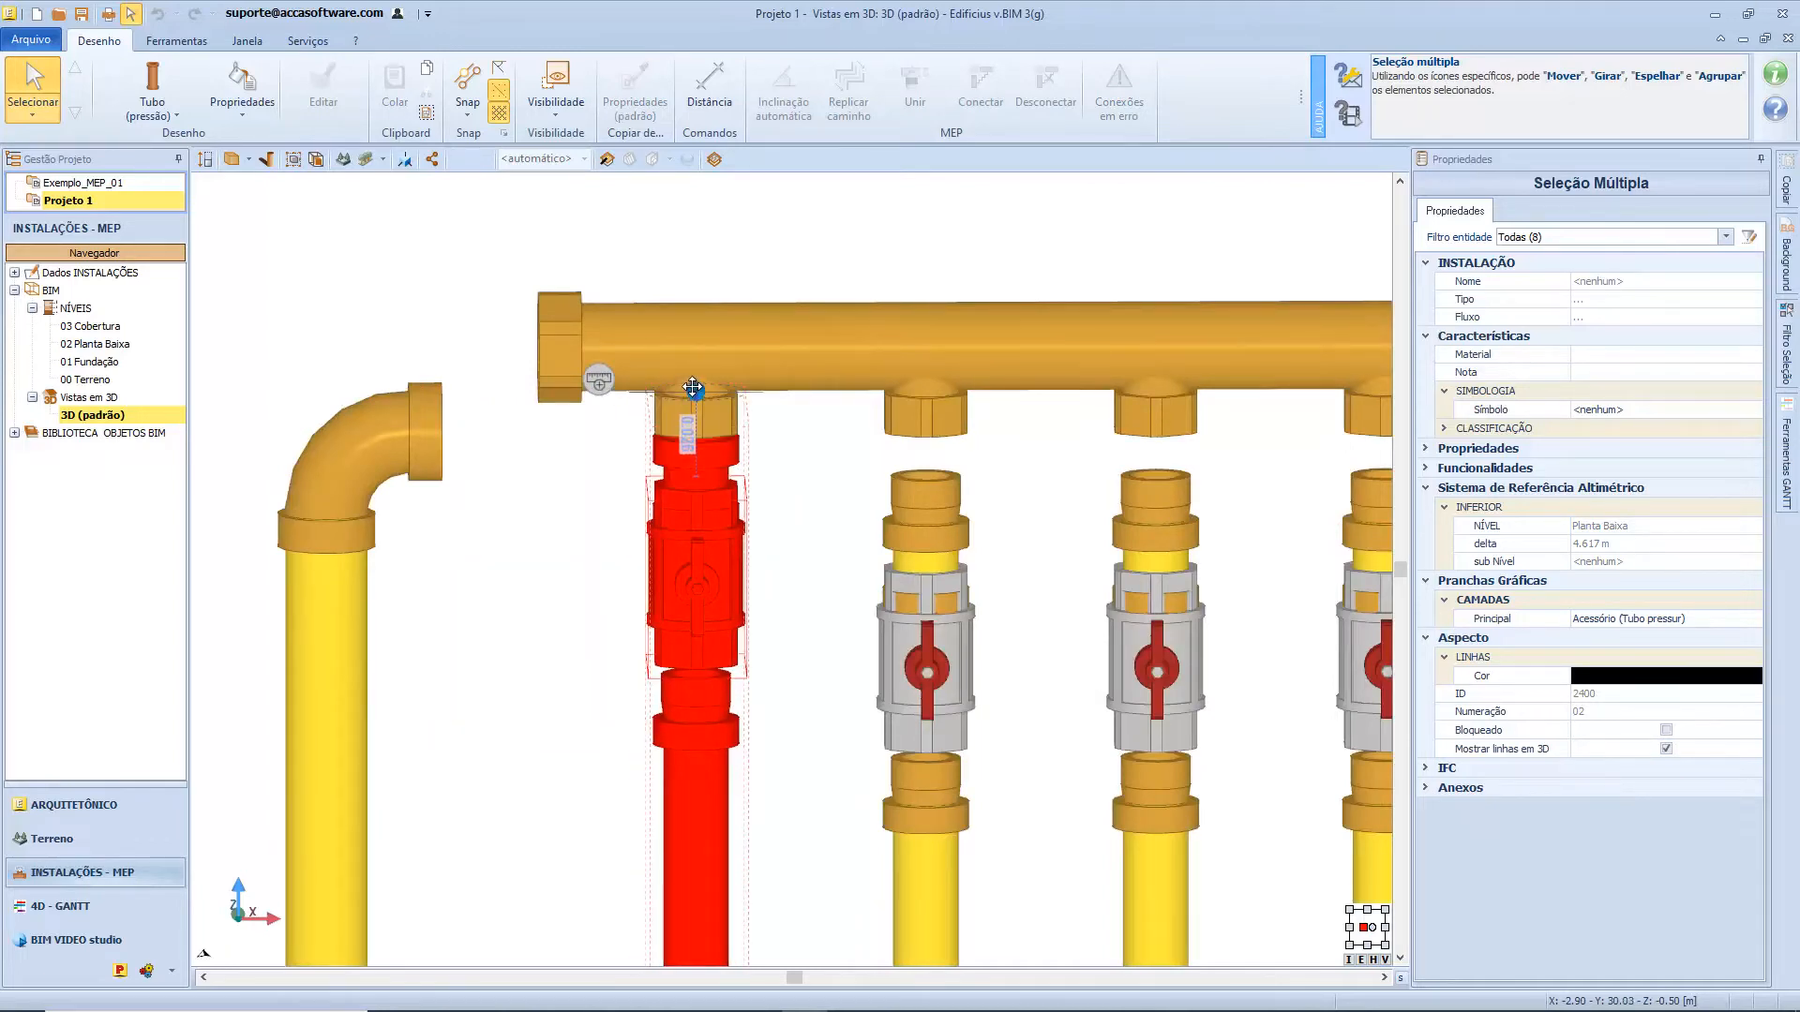
scroll(694, 389, "up", 3)
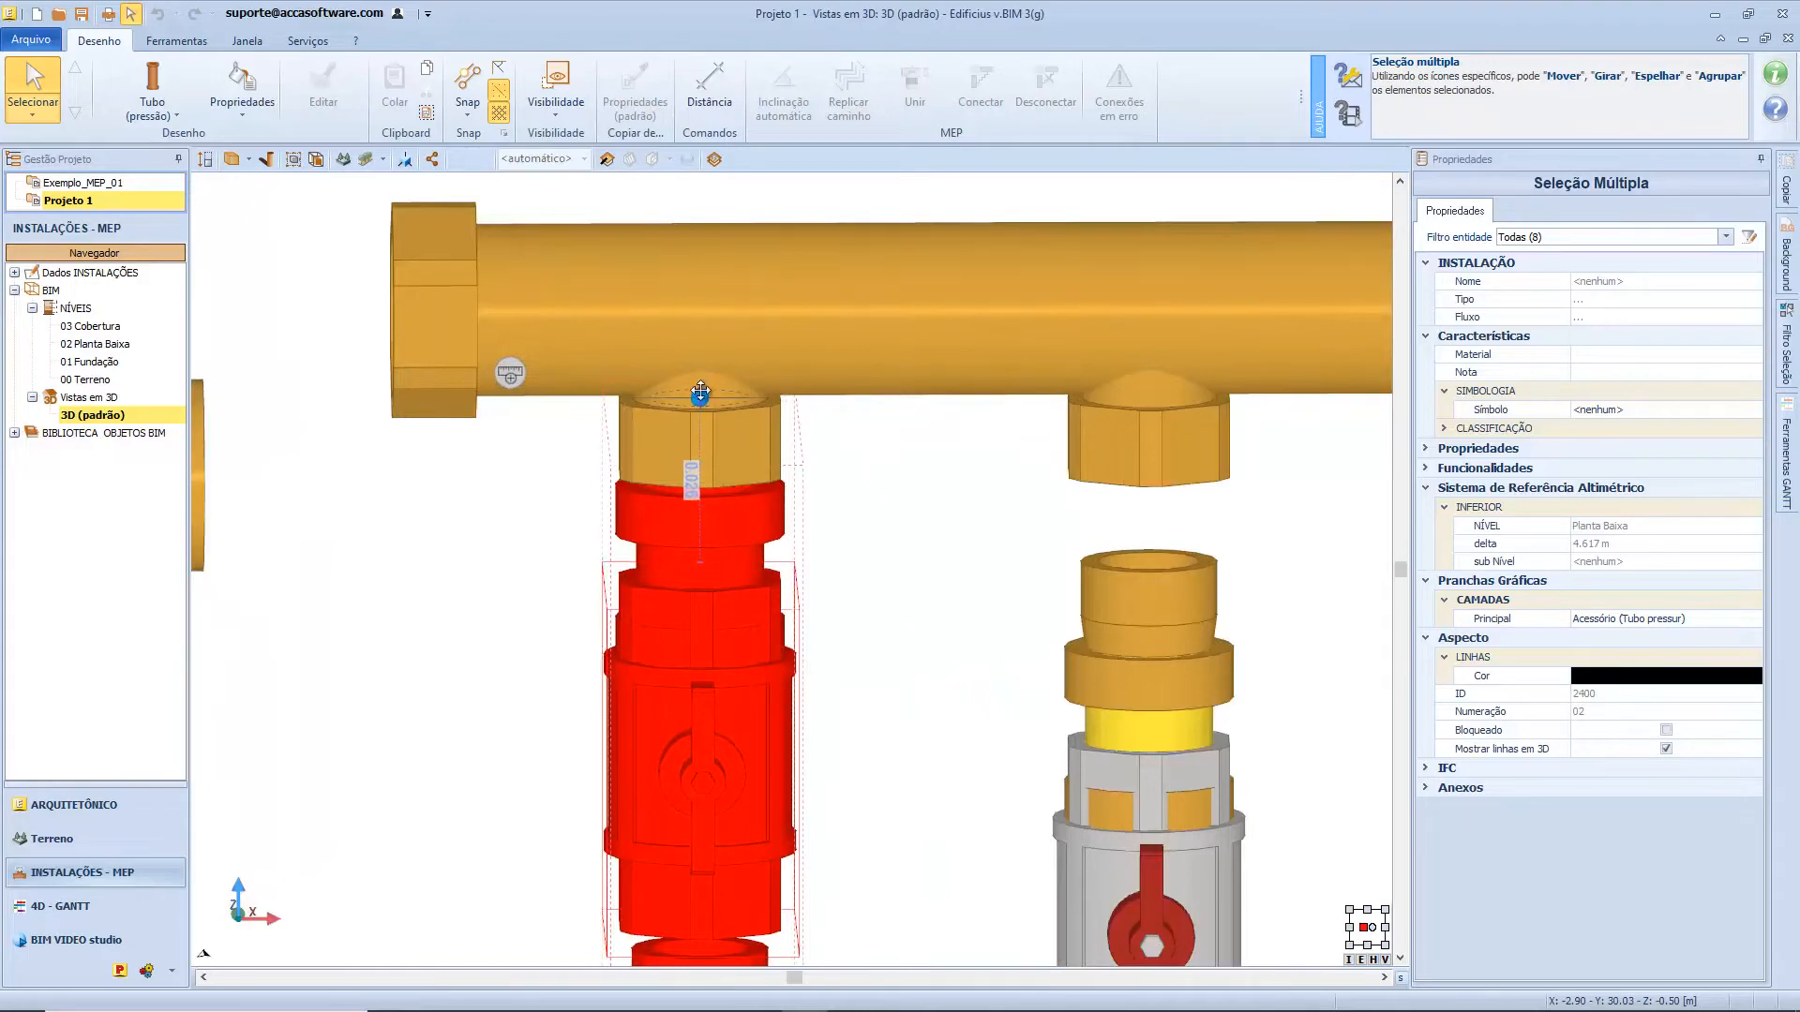
left_click(701, 391)
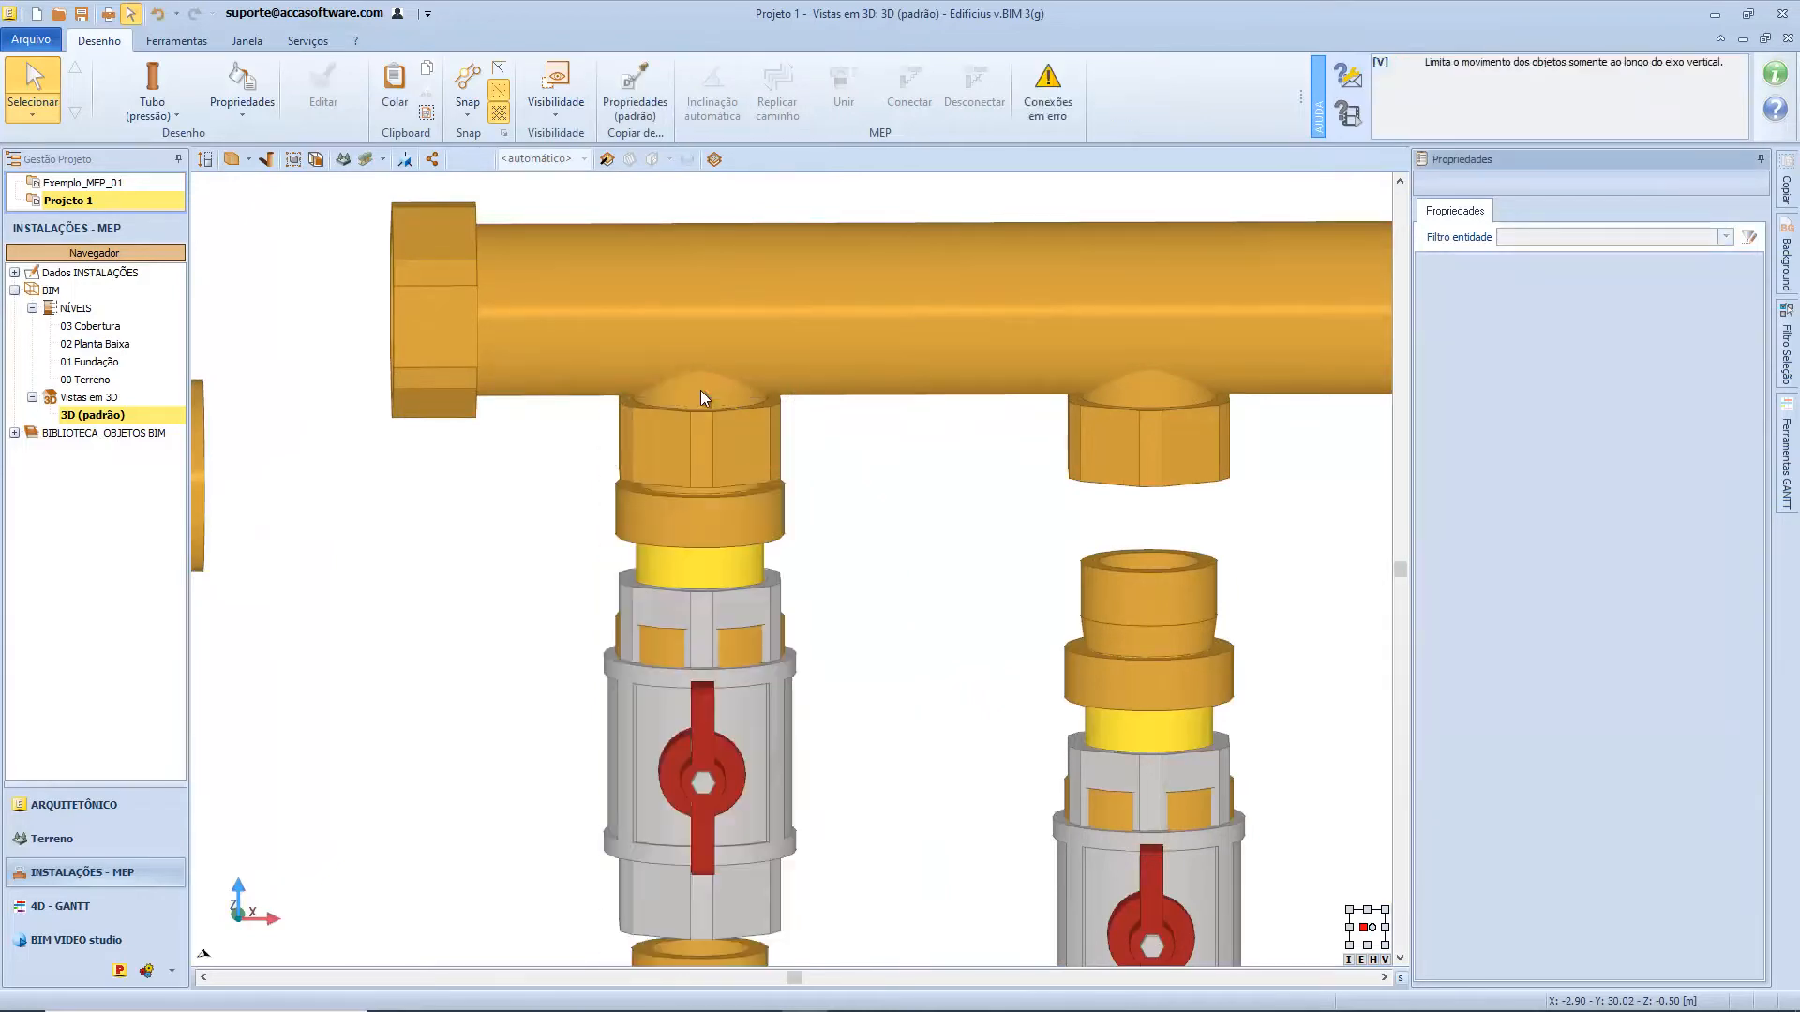
Step: Select the second valve branch and move it by its upper connector onto the manifold's second outlet
scroll(700, 390, "down", 5)
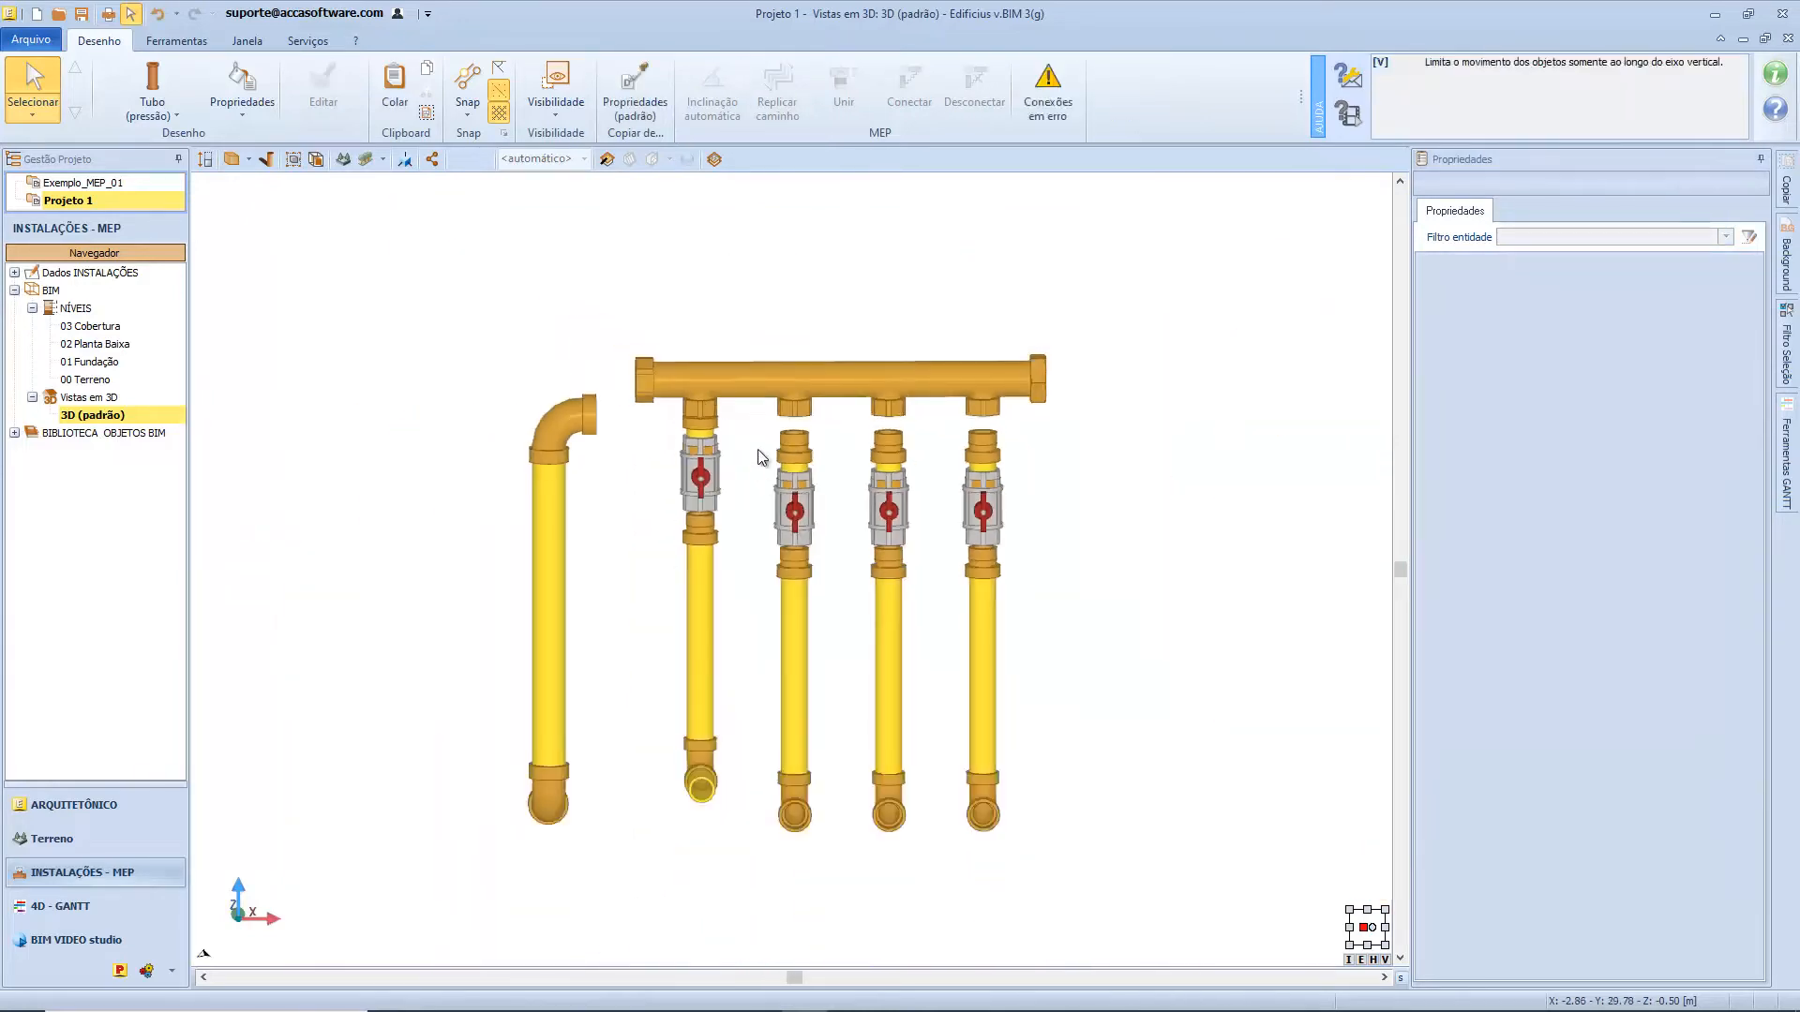
left_click_drag(759, 429, 827, 848)
mouse_move(794, 433)
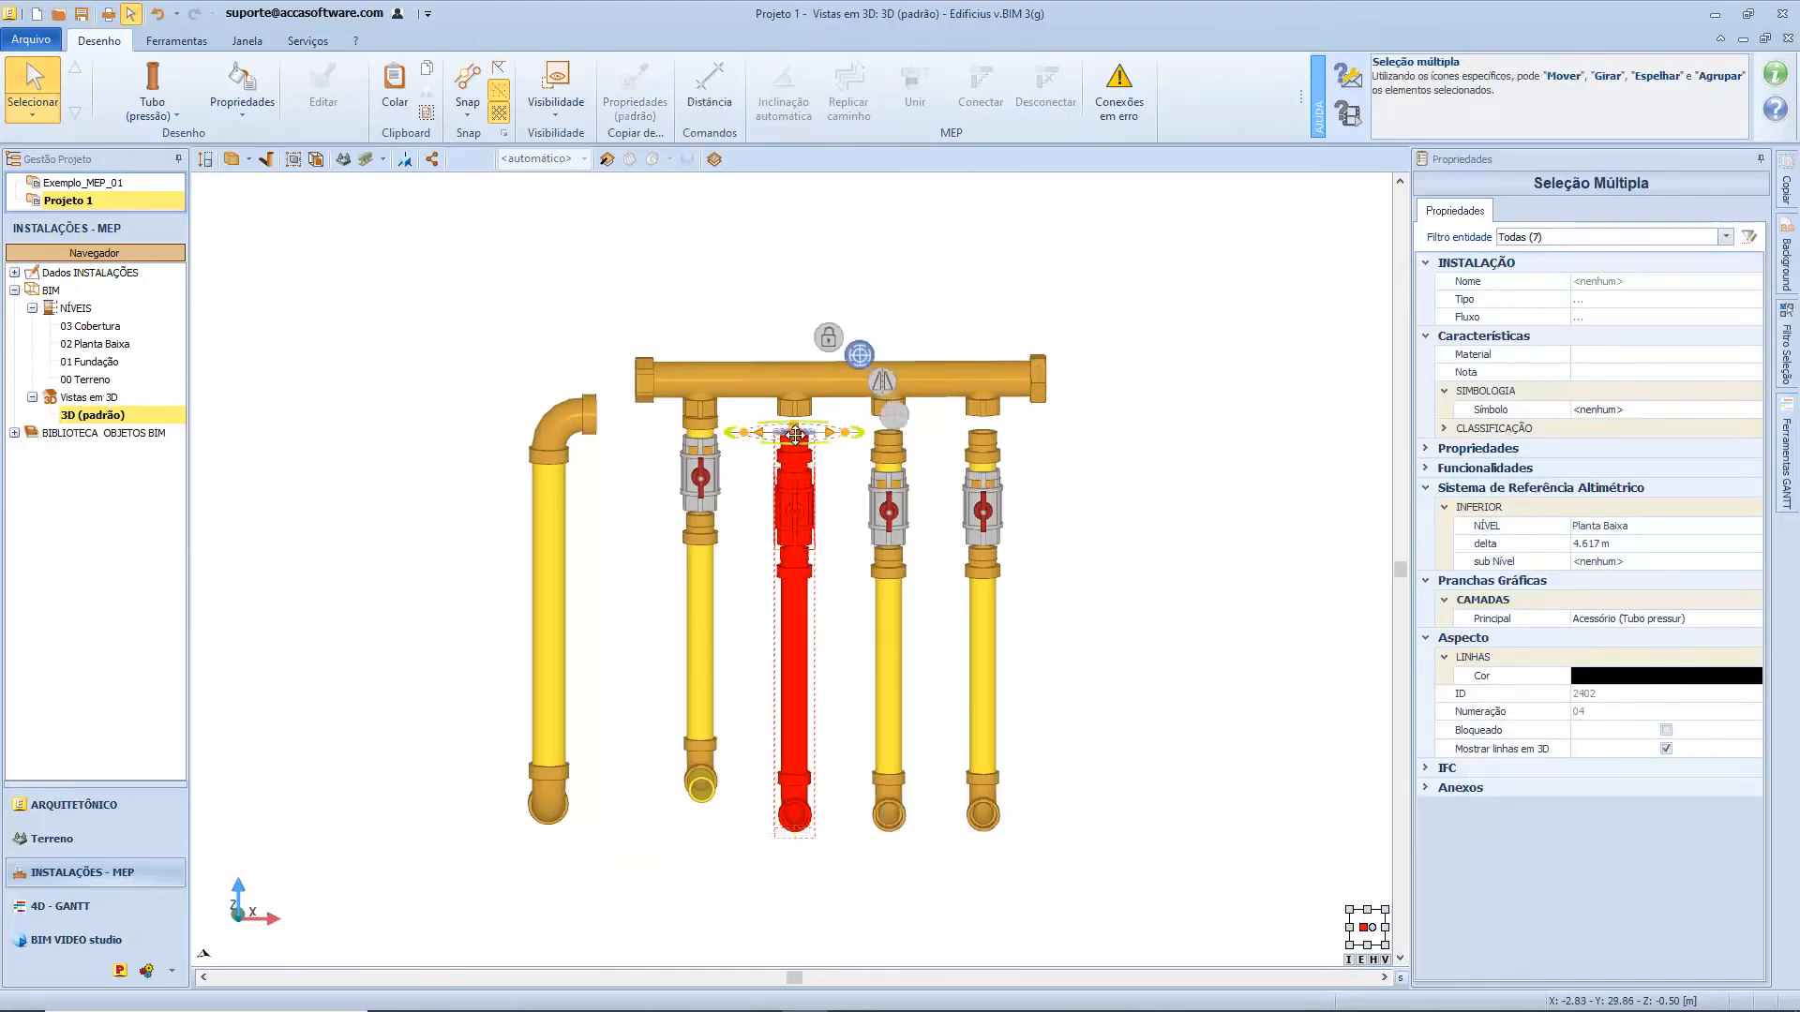
scroll(794, 433, "up", 5)
left_click_drag(792, 425, 795, 222)
scroll(797, 225, "down", 3)
key("Escape")
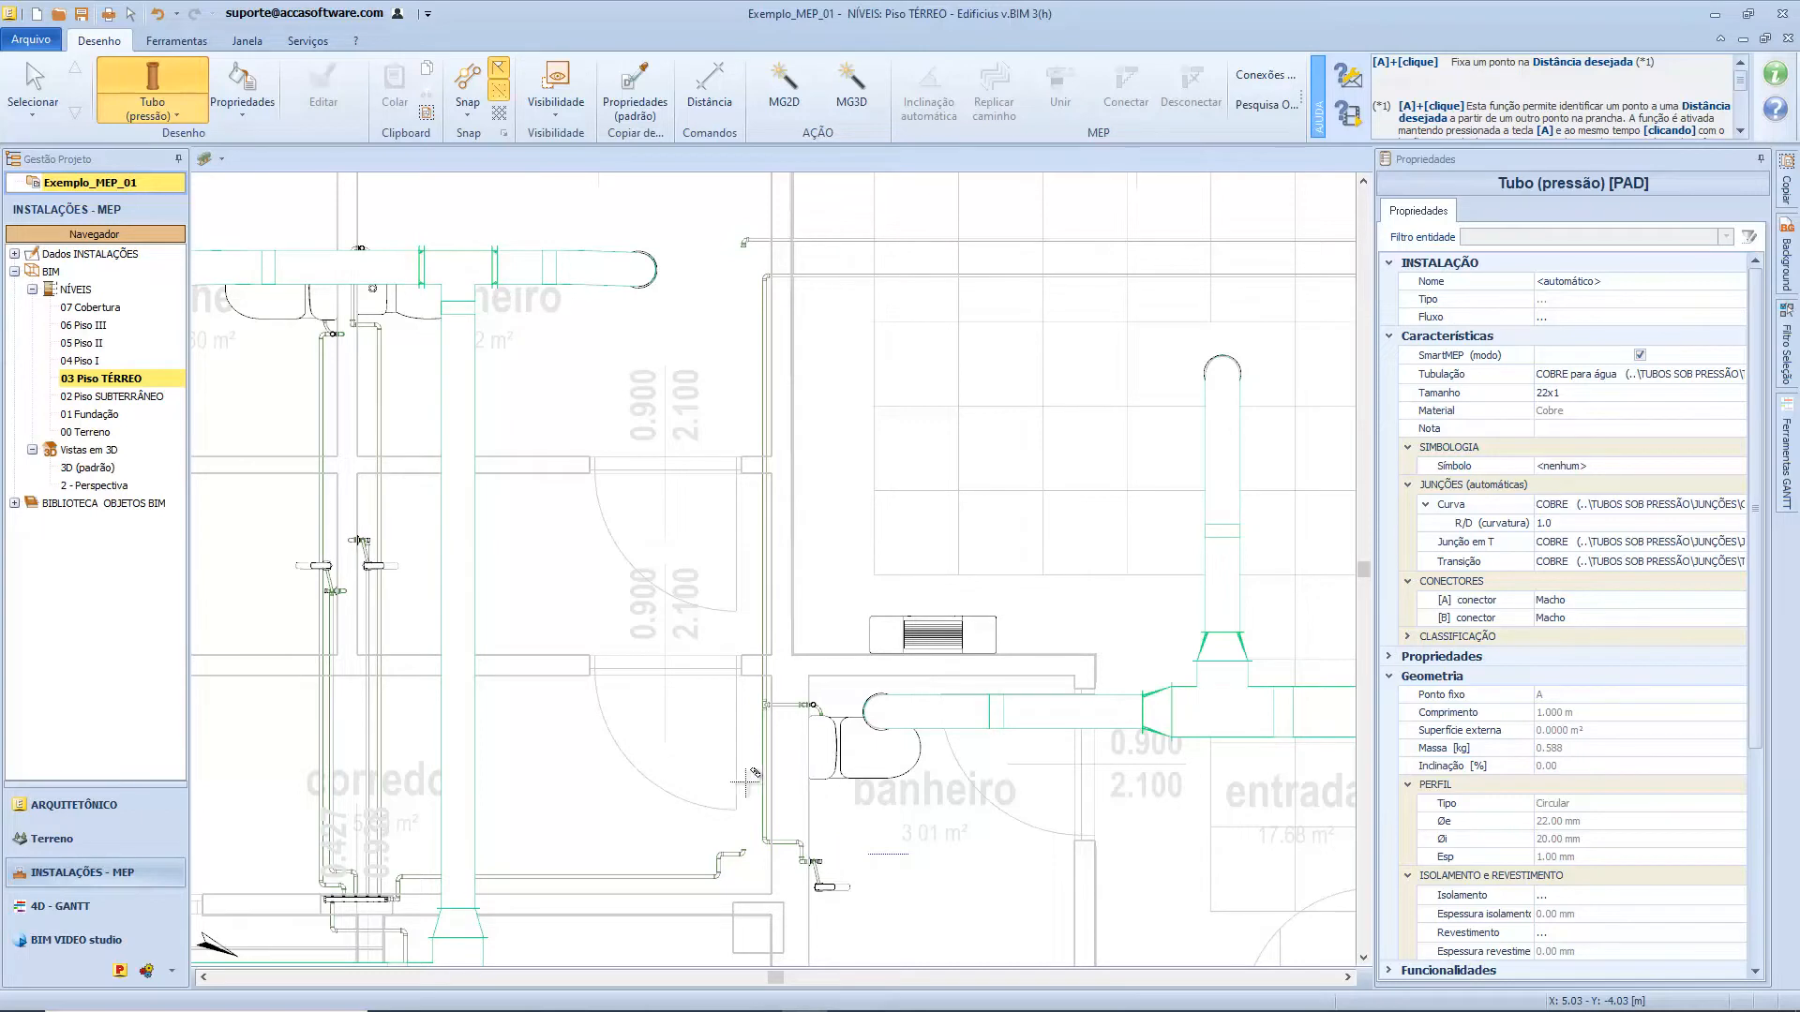
Step: Draw a vertical pressure pipe about 3.62 m long between the two elbow ends beside the corridor wall, and delete it
left_click(470, 120)
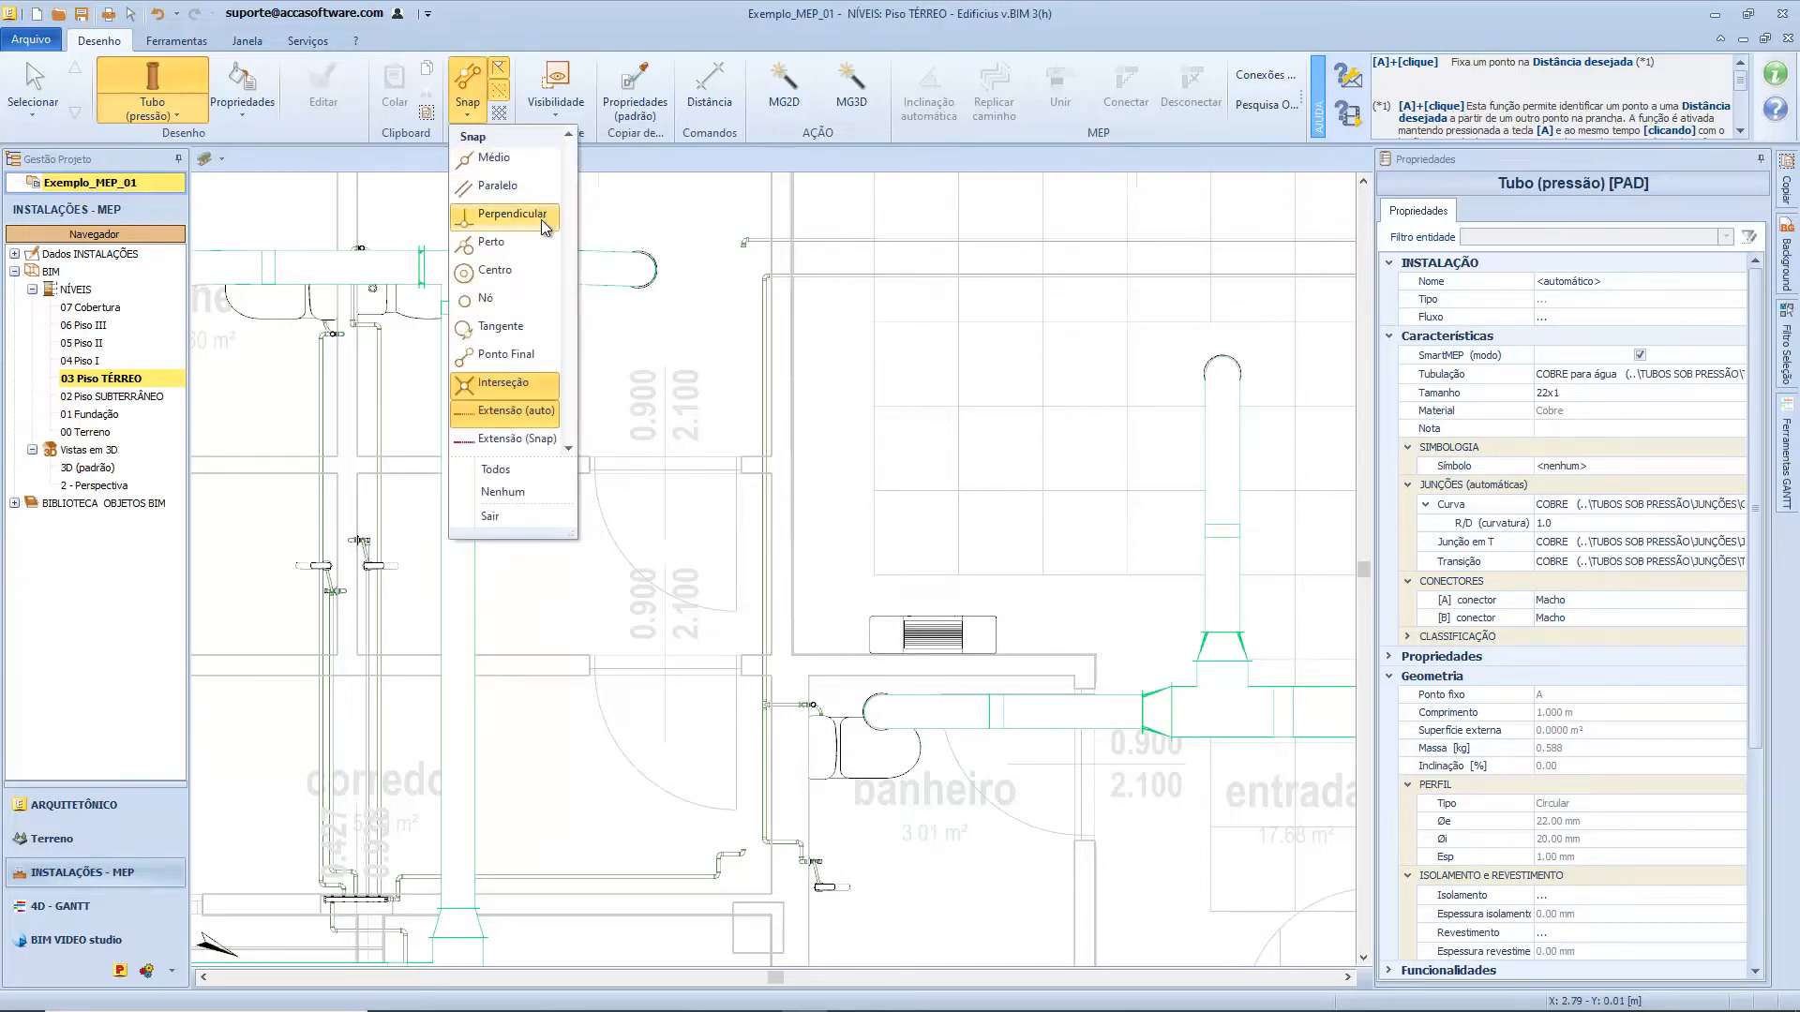
left_click(656, 225)
left_click(745, 246)
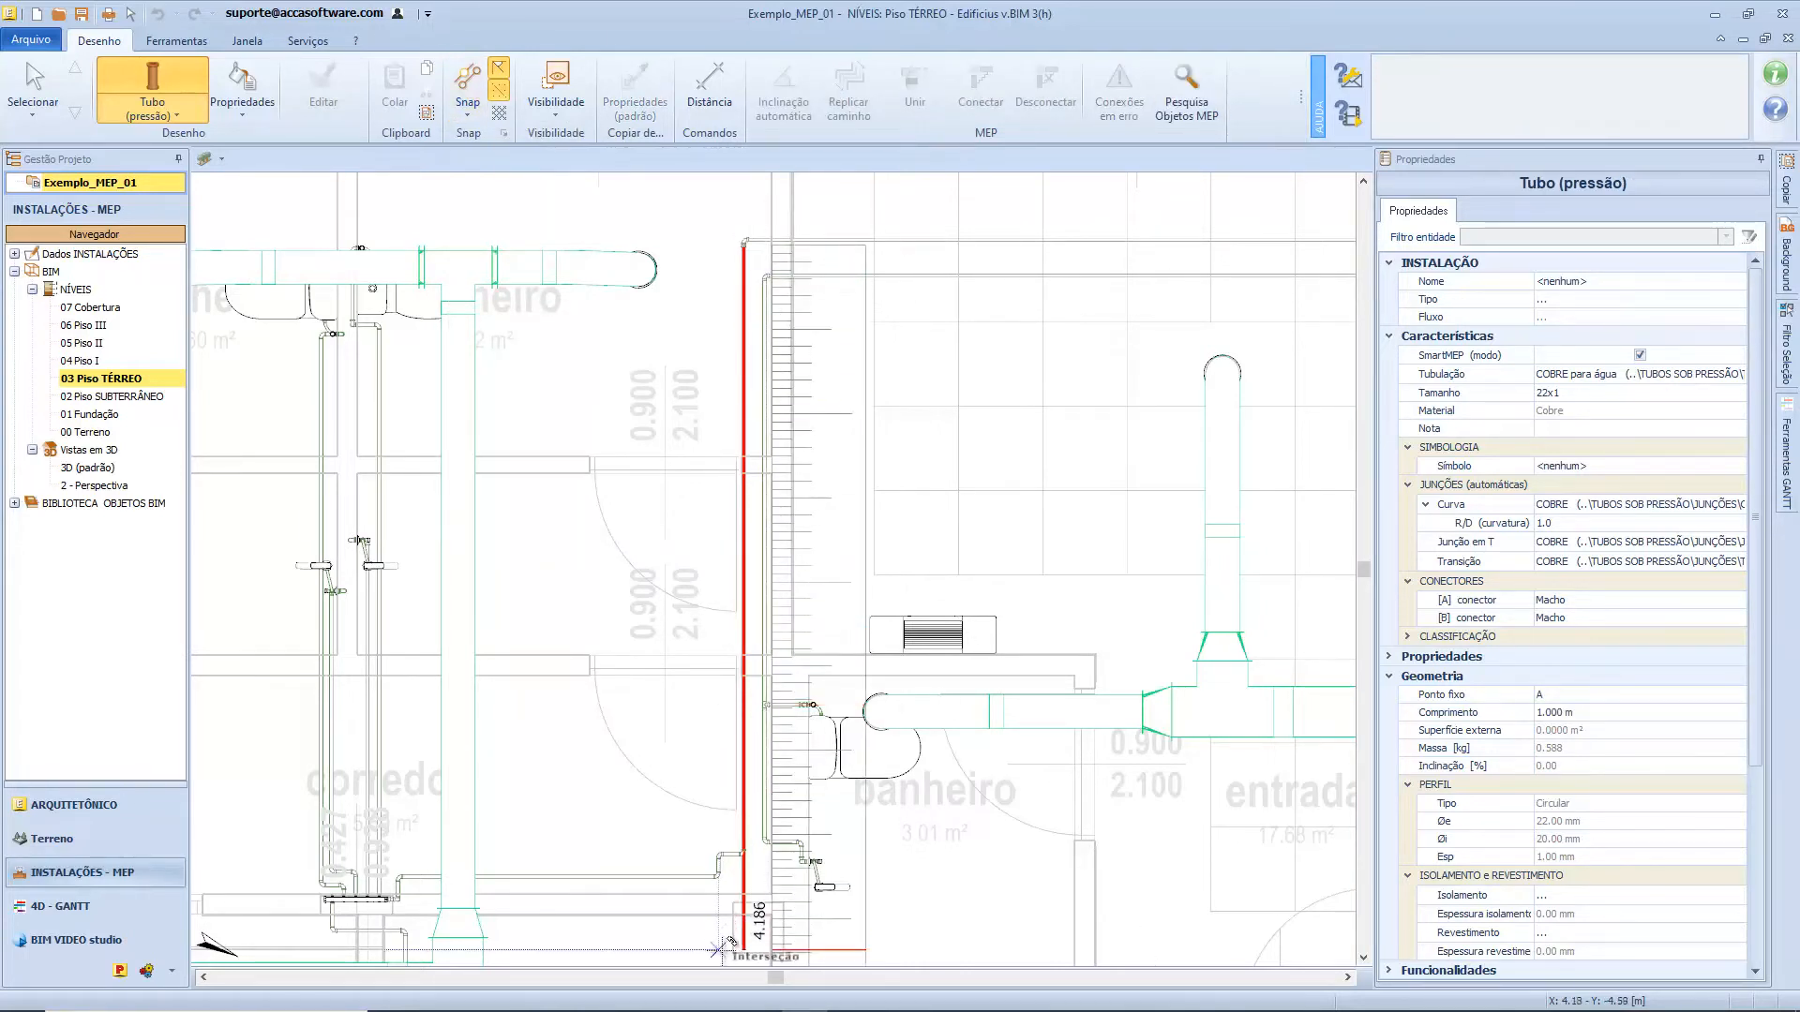
left_click(743, 853)
key("Escape")
left_click(746, 811)
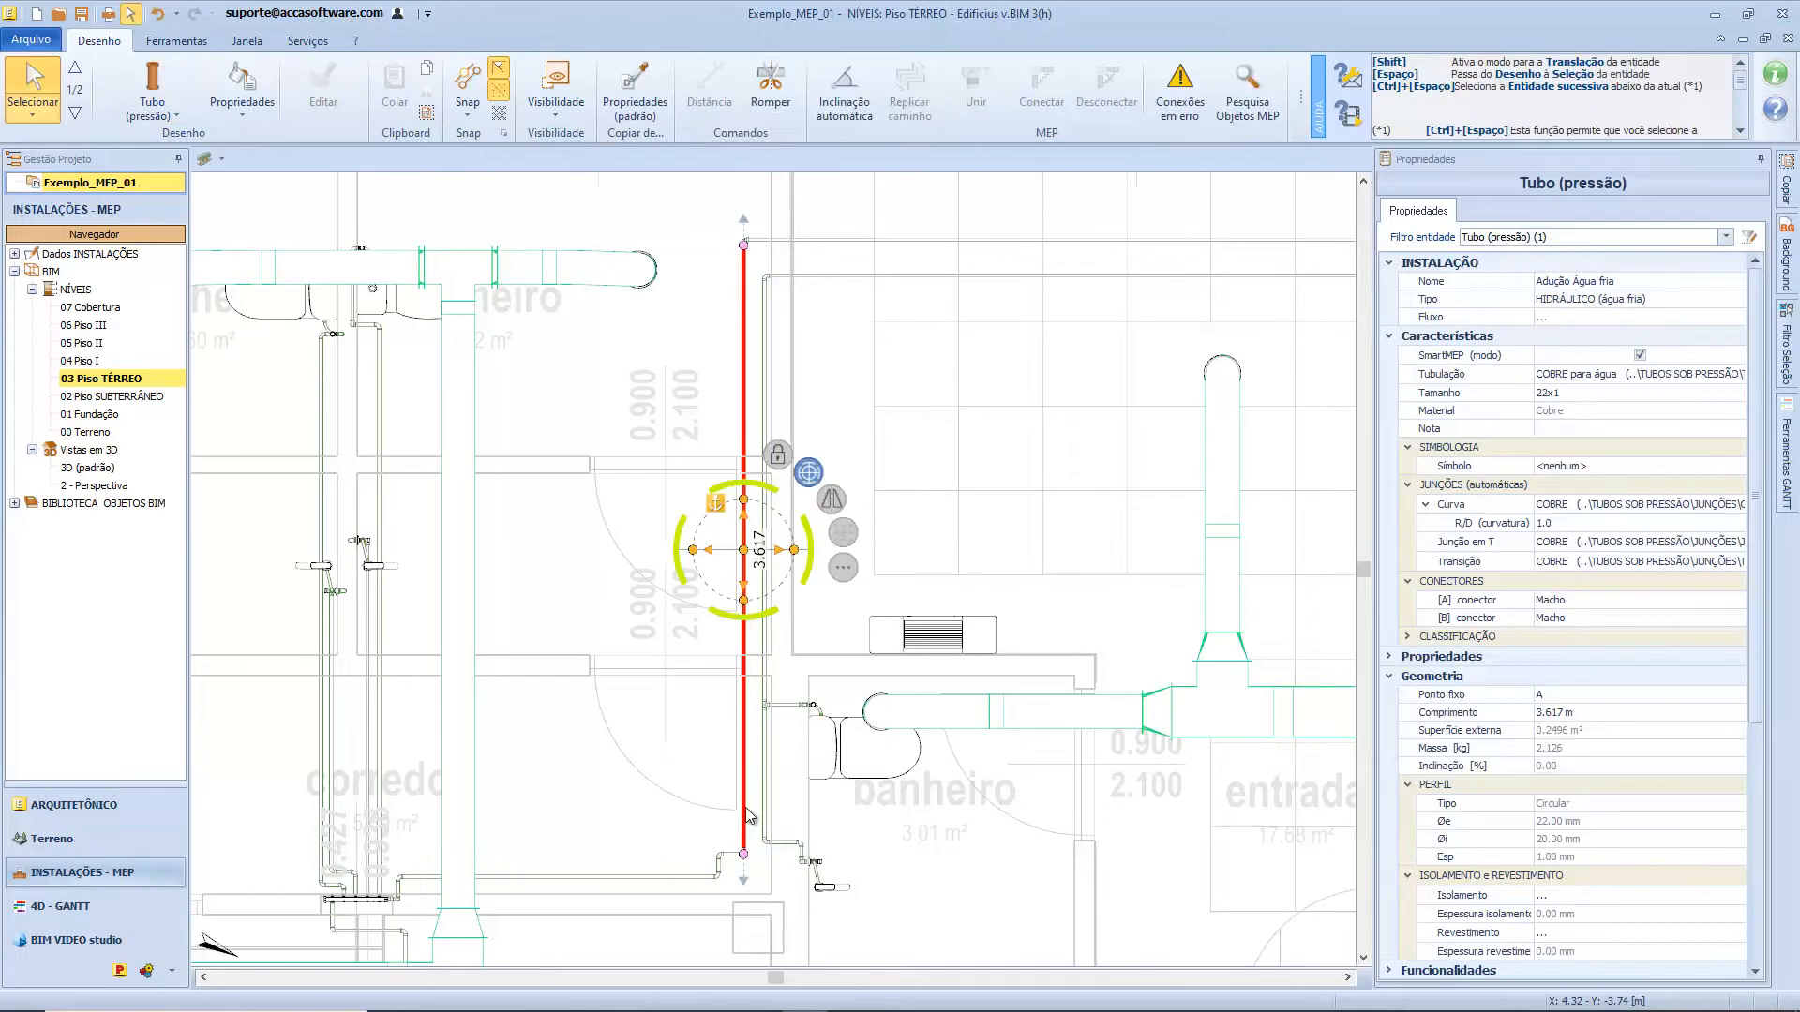
key("Delete")
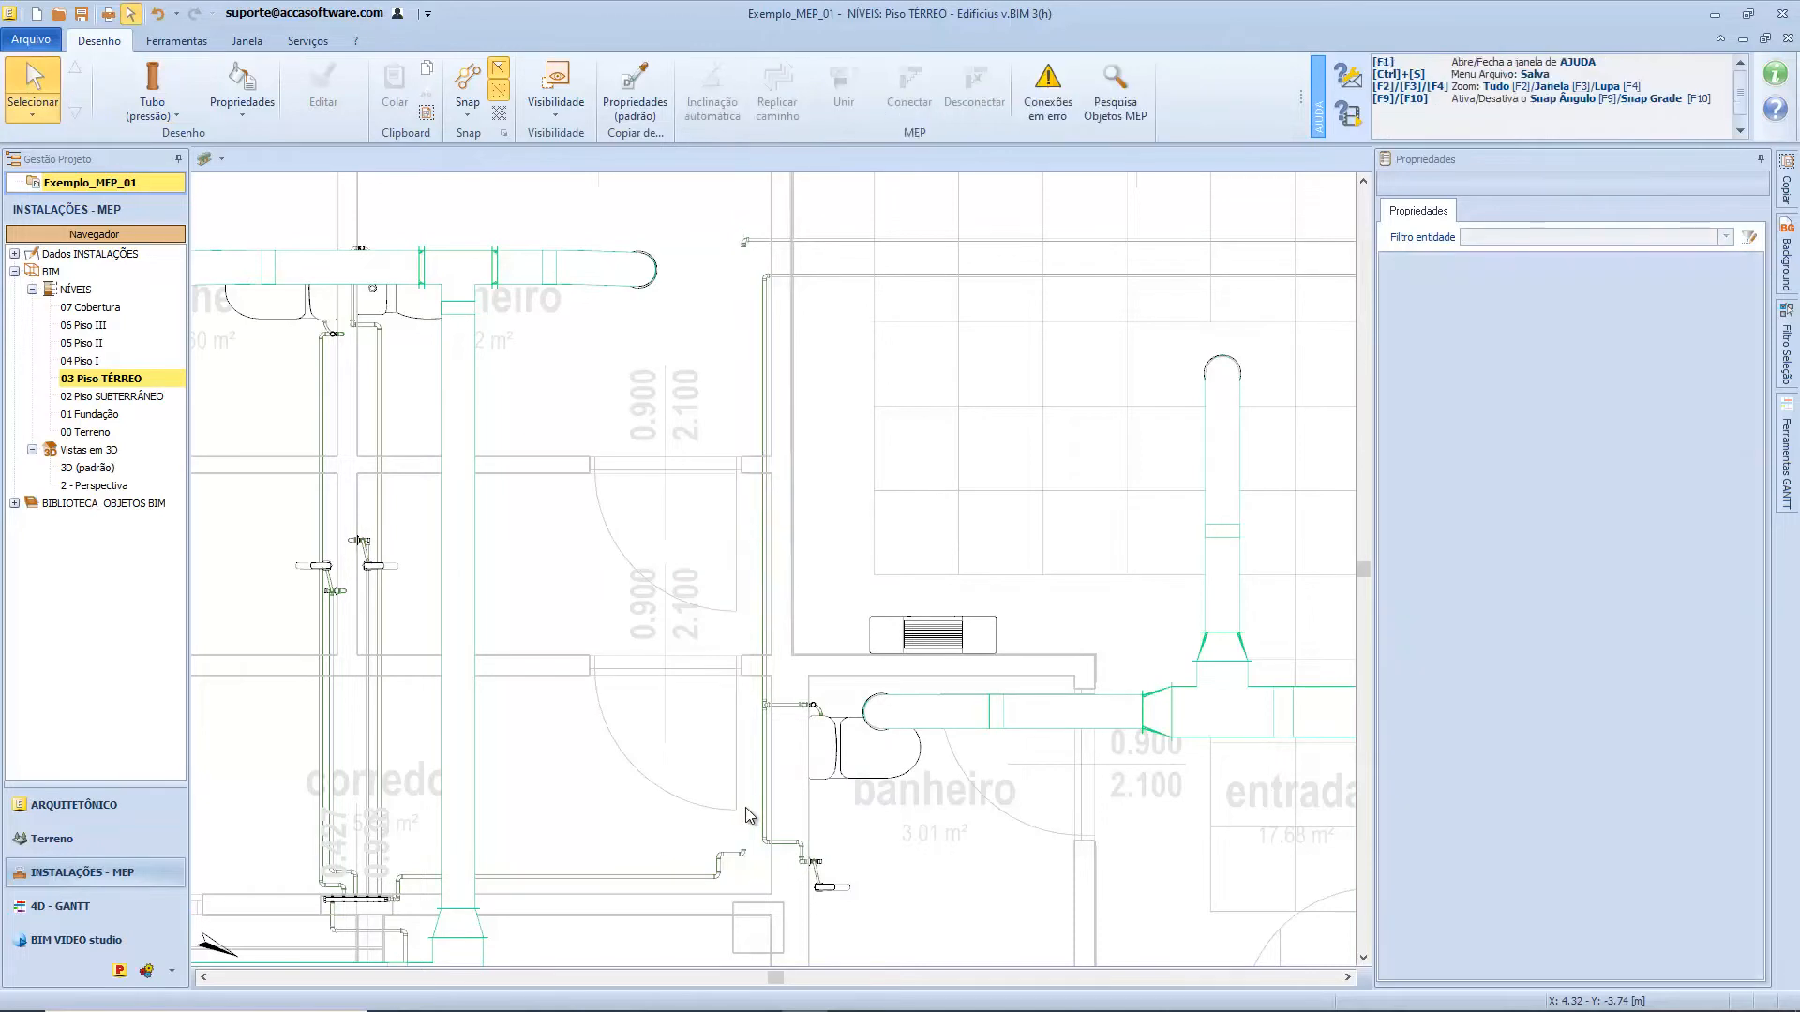
Step: Enable the Paralelo snap and draw a vertical pressure pipe about 1.08 m long to the wall intersection above the door
left_click(467, 112)
left_click(485, 188)
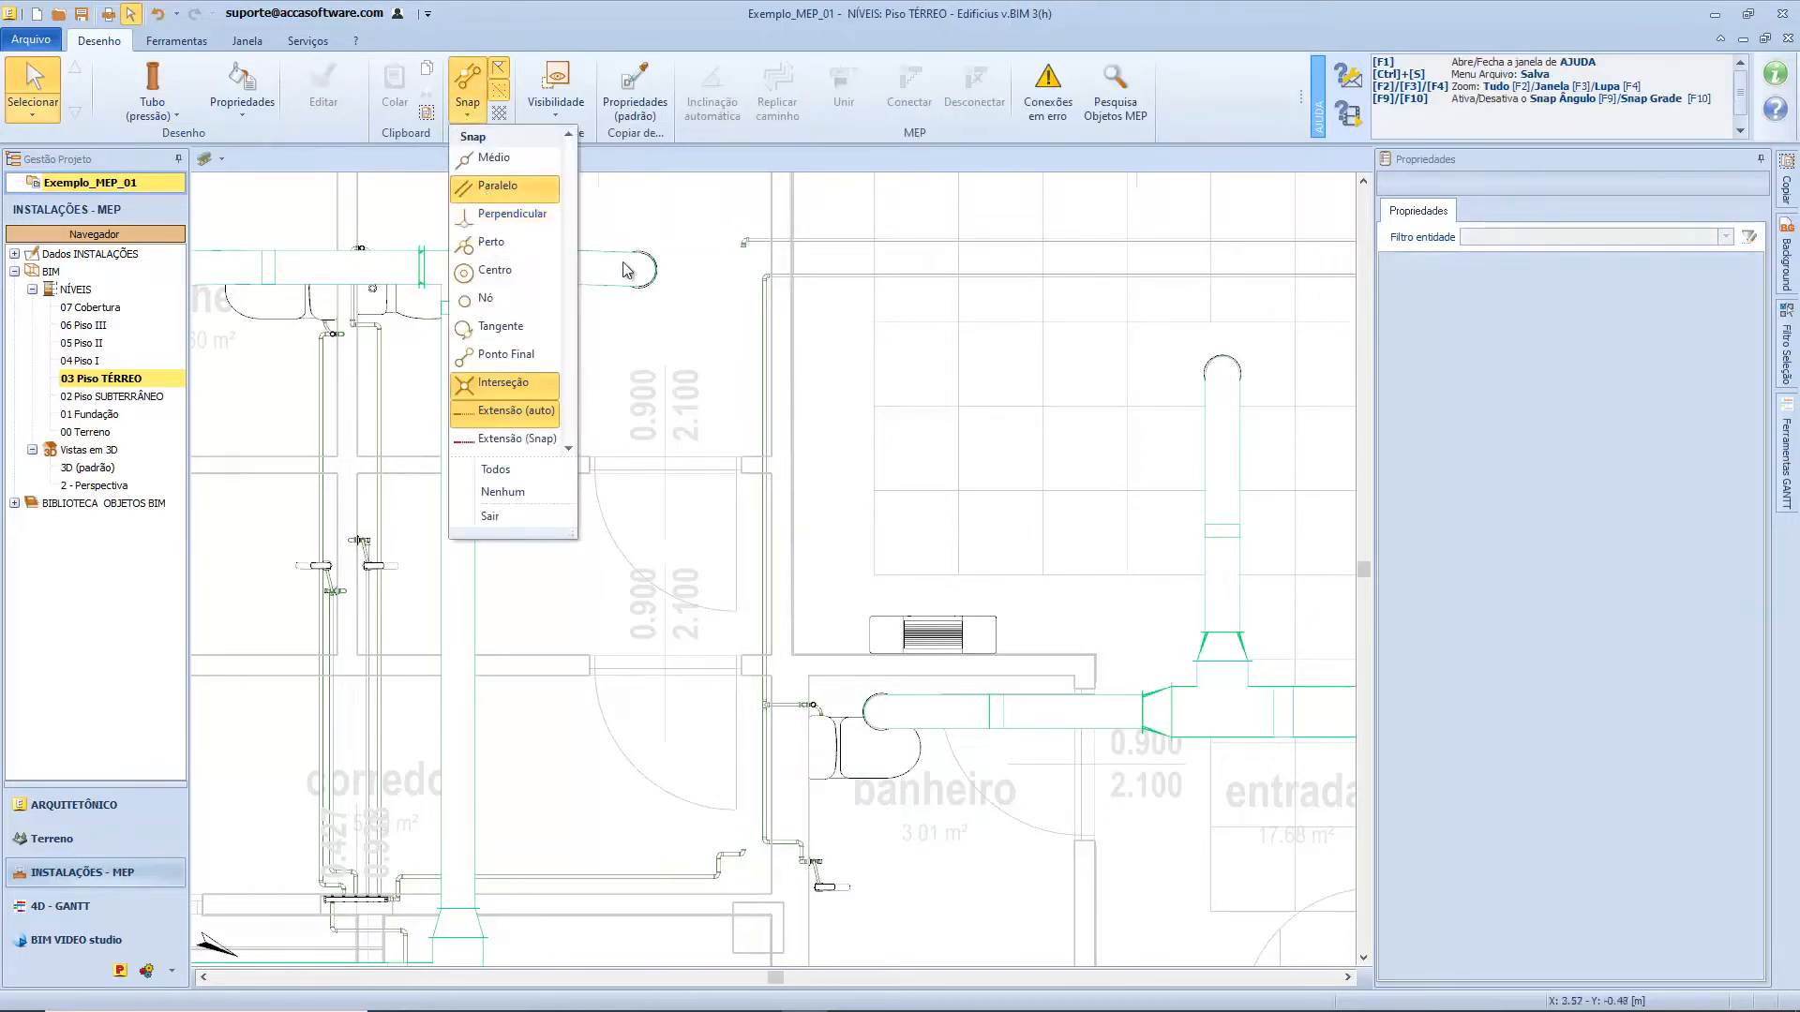
left_click(757, 319)
scroll(739, 314, "up", 3)
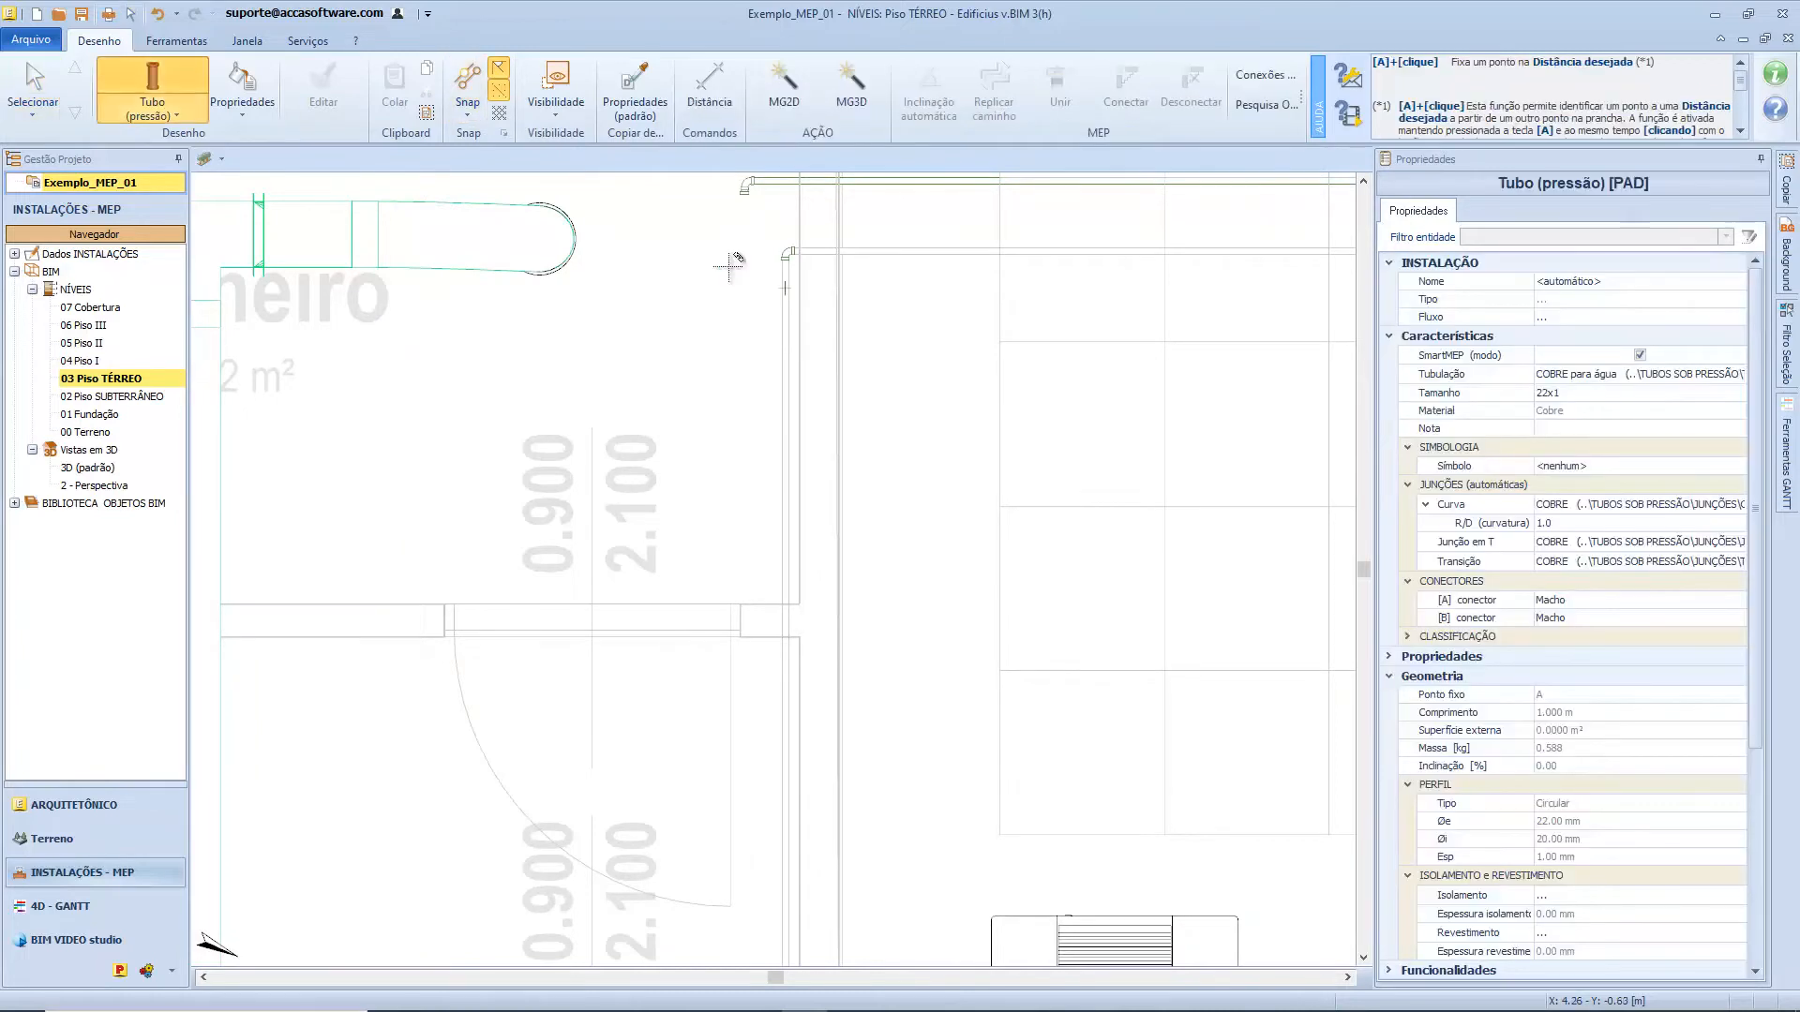
left_click(728, 266)
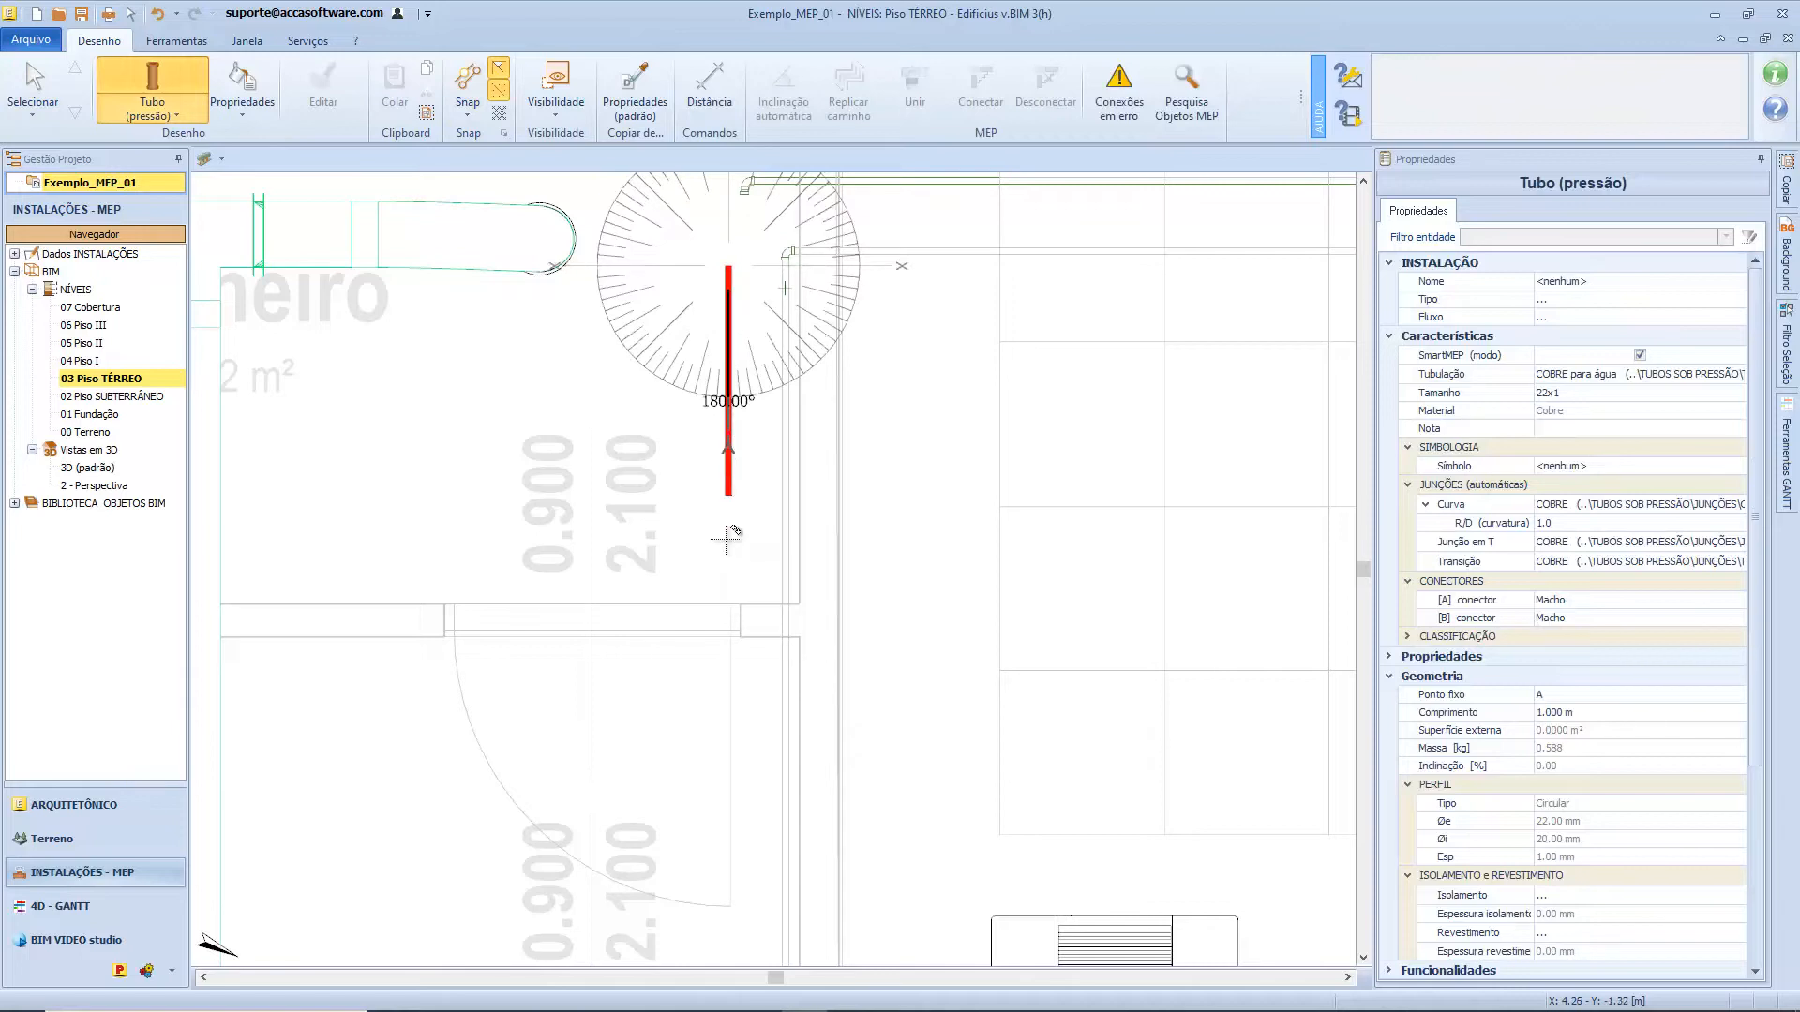
left_click(729, 609)
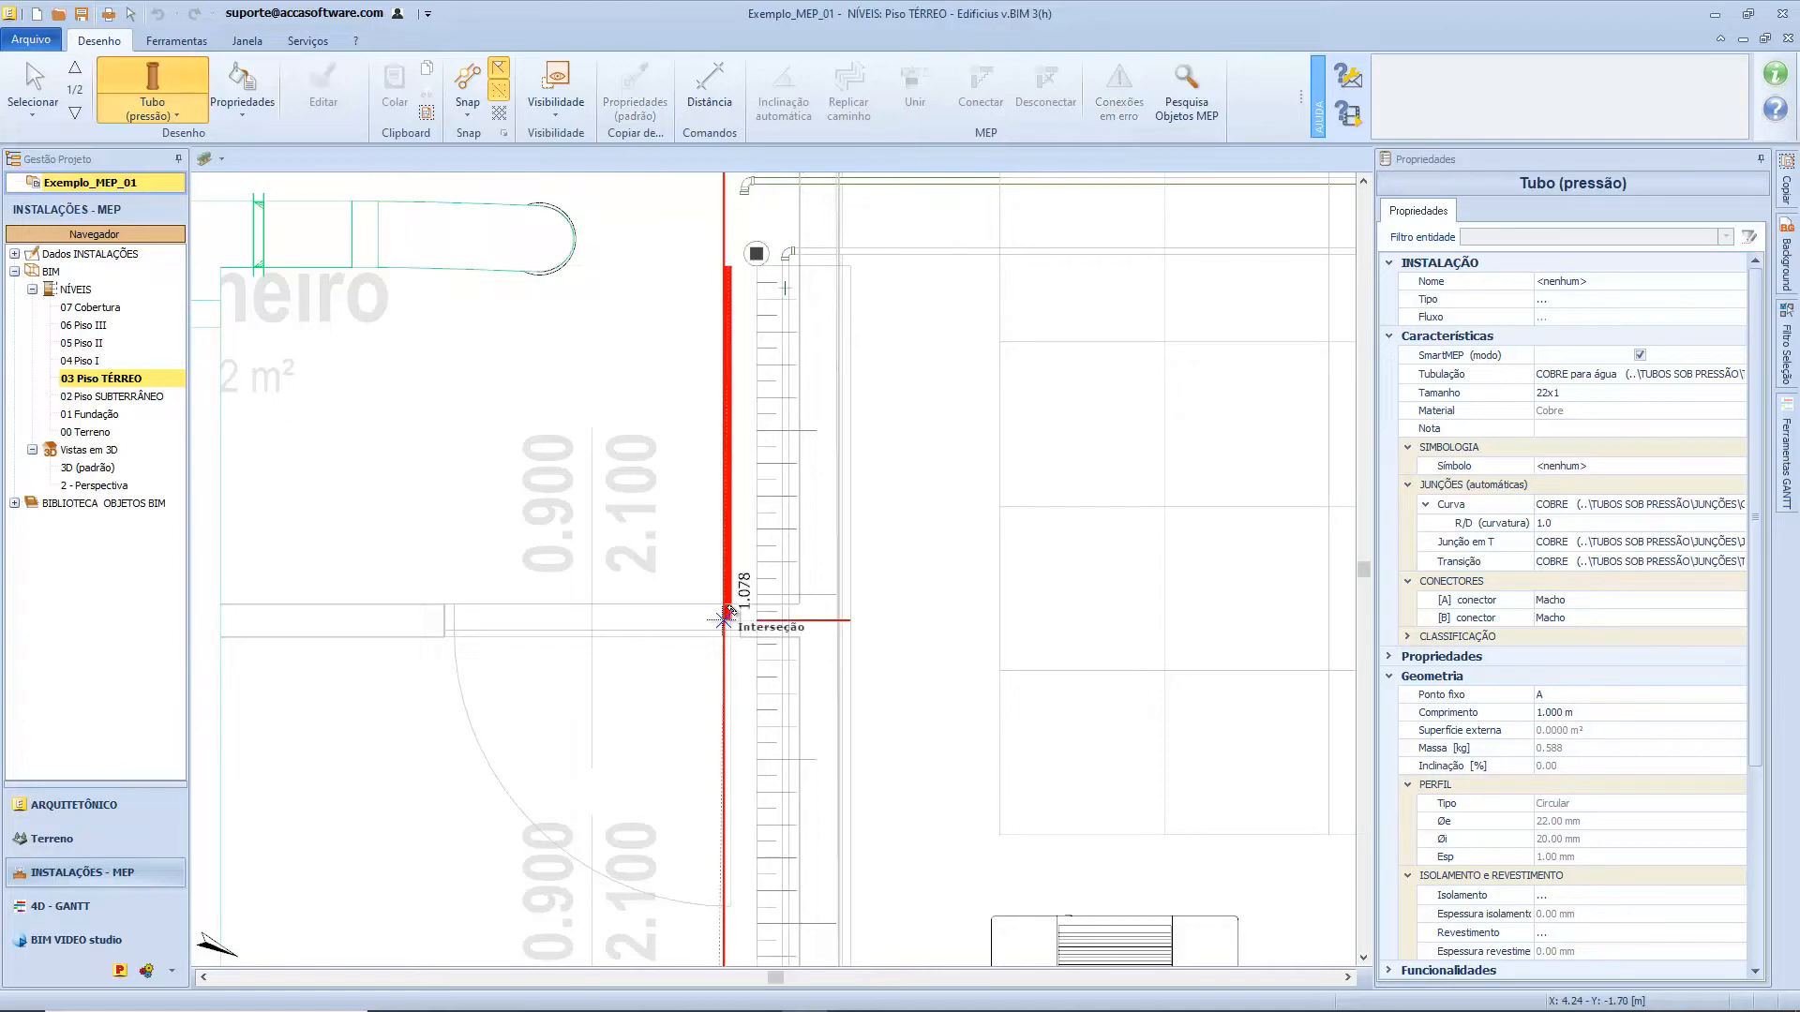
left_click(723, 620)
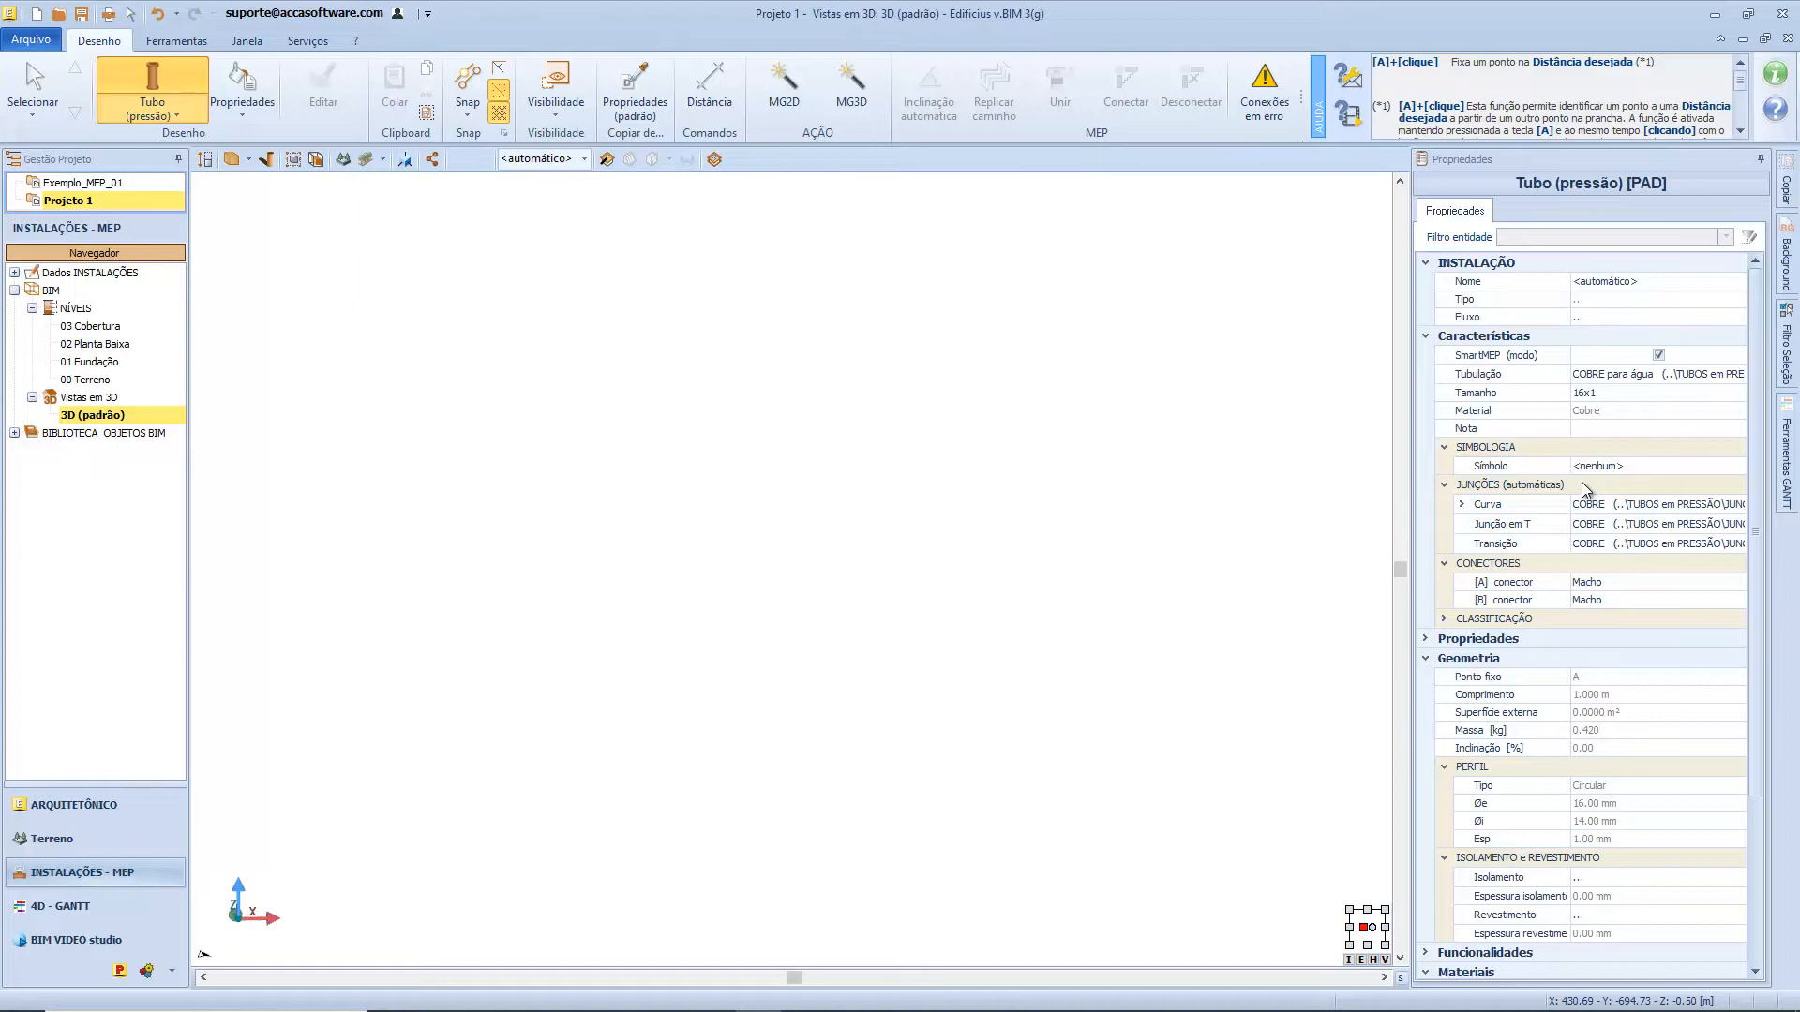
Step: Expand the pressure pipe's Curva junction settings in Projeto 1 and switch its SmartMEP mode off and back on
double_click(1507, 506)
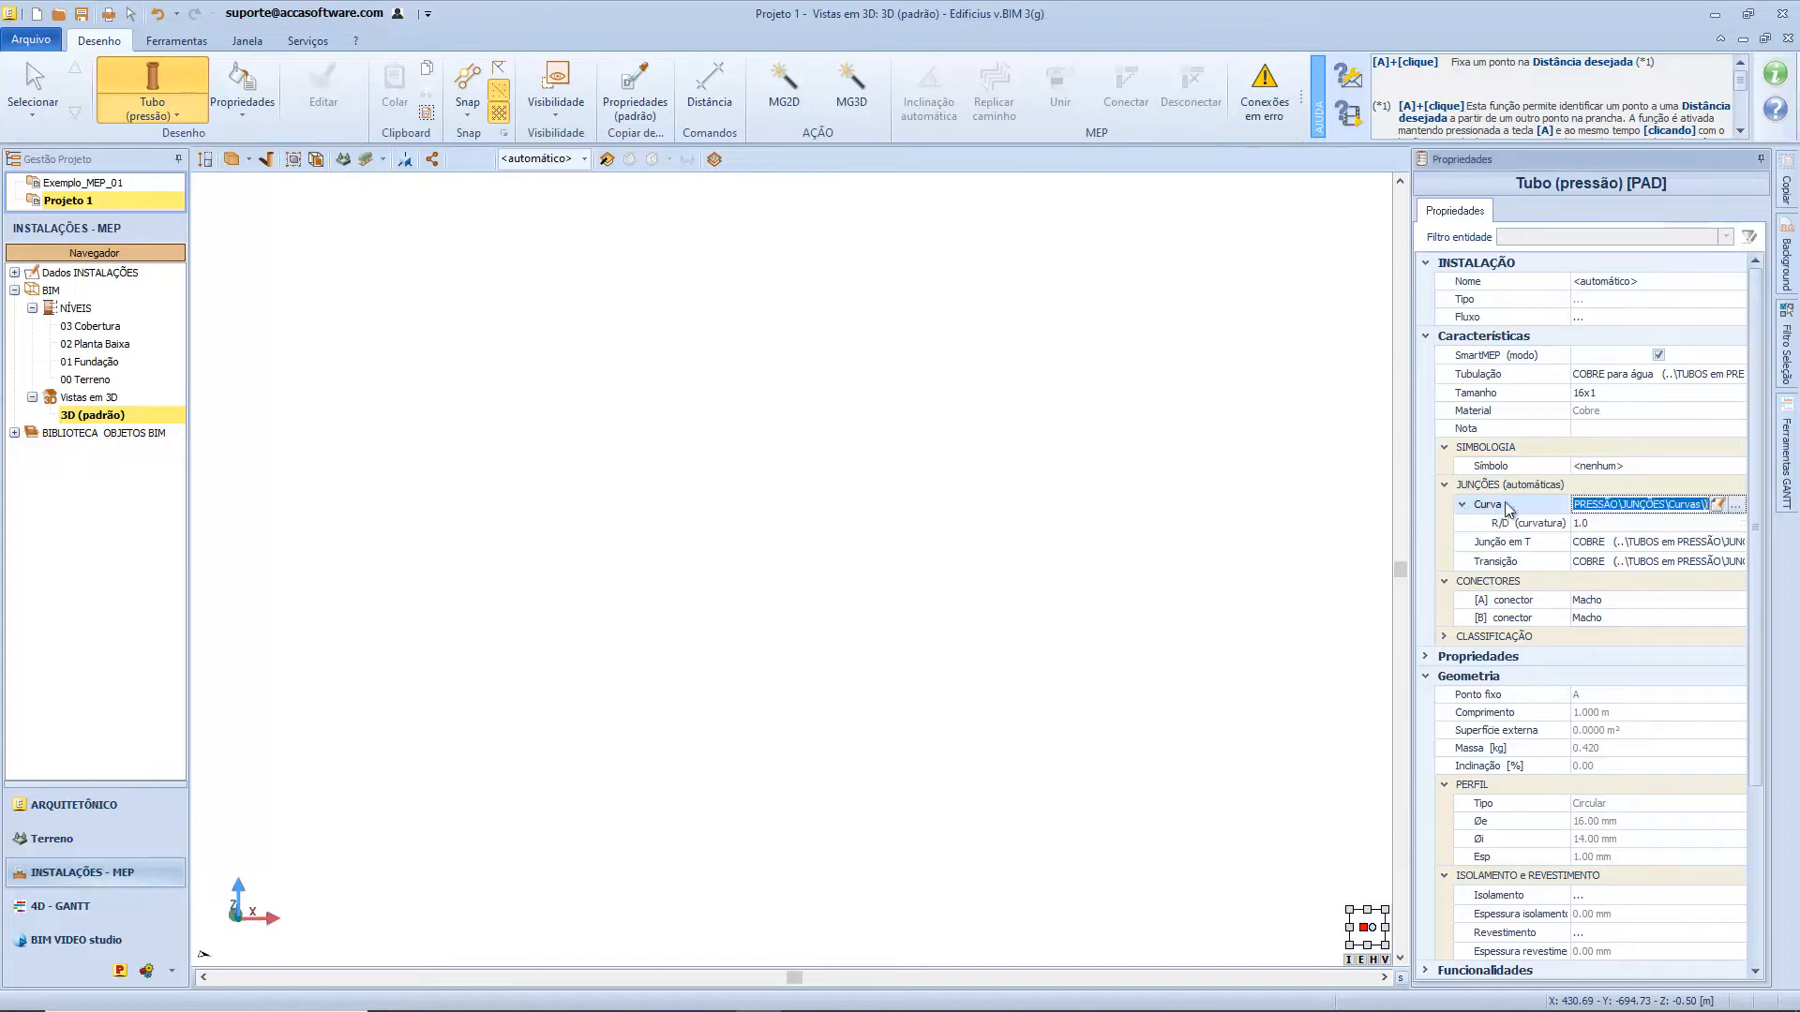
left_click(1598, 484)
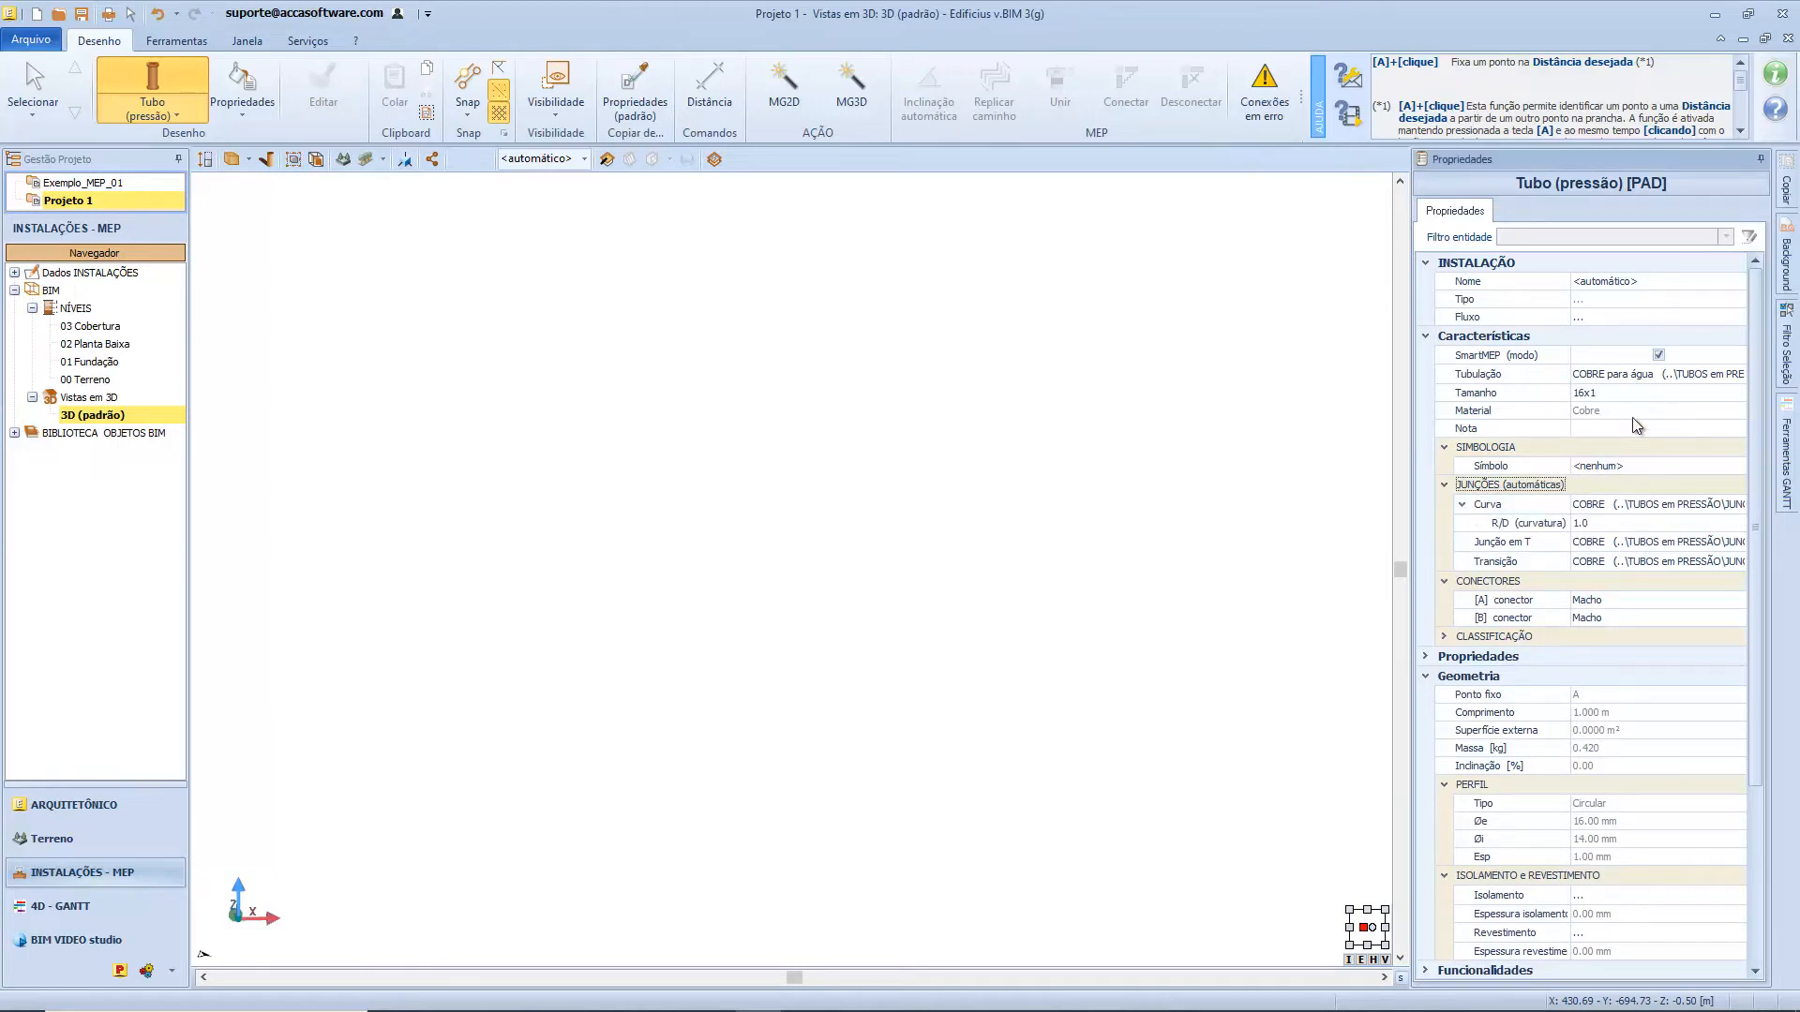
left_click(1658, 356)
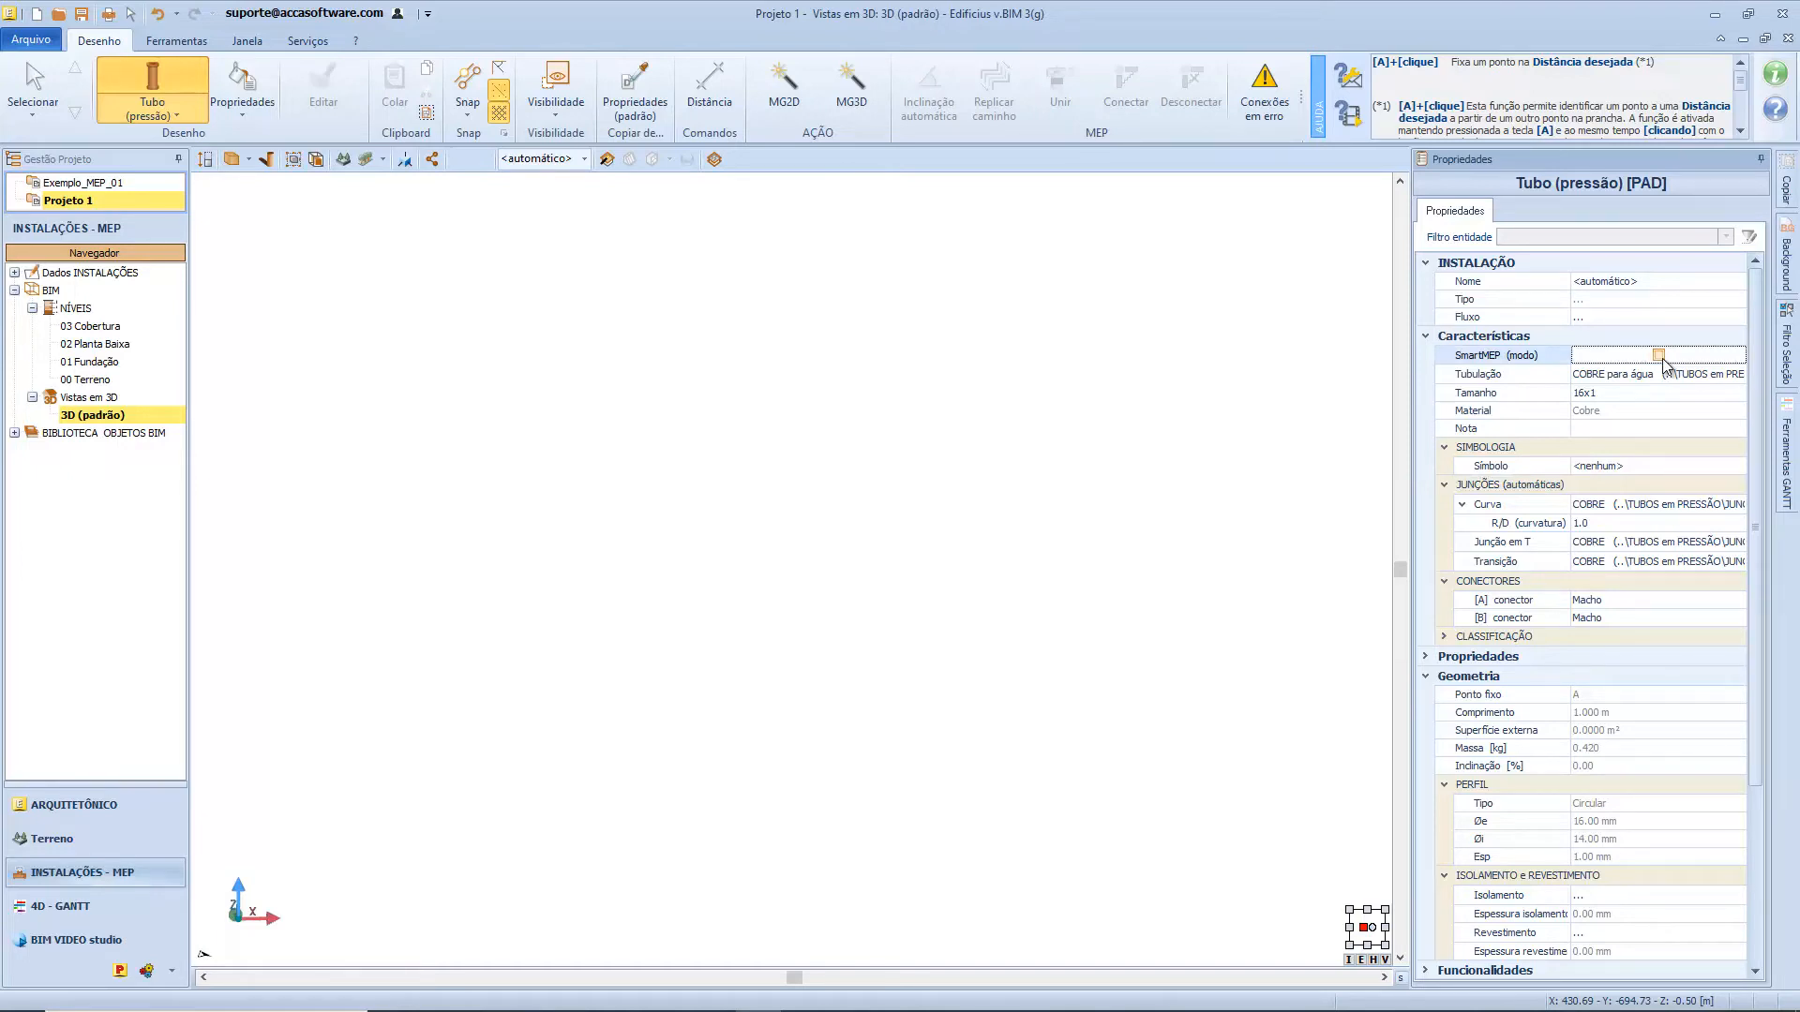
left_click(1659, 356)
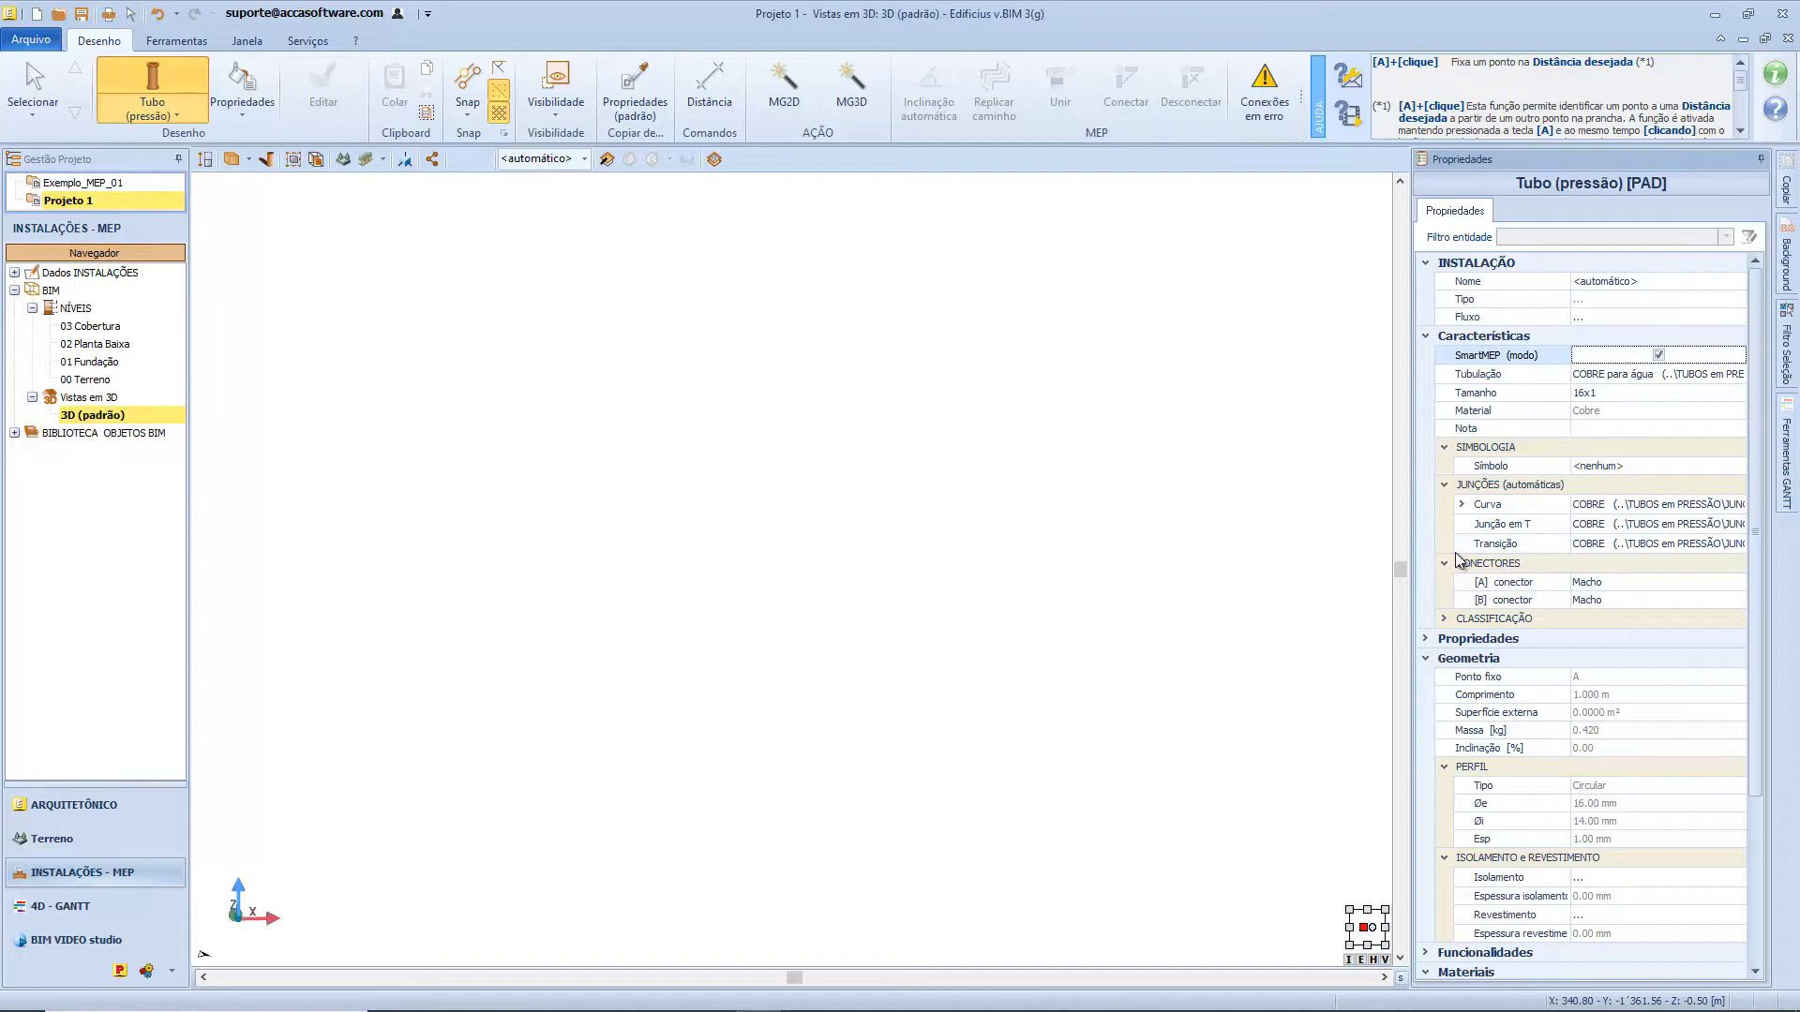
Step: Examine the default junction properties of the air duct fittings, the pressure transition and the pressure T-junction
left_click(152, 117)
left_click(141, 305)
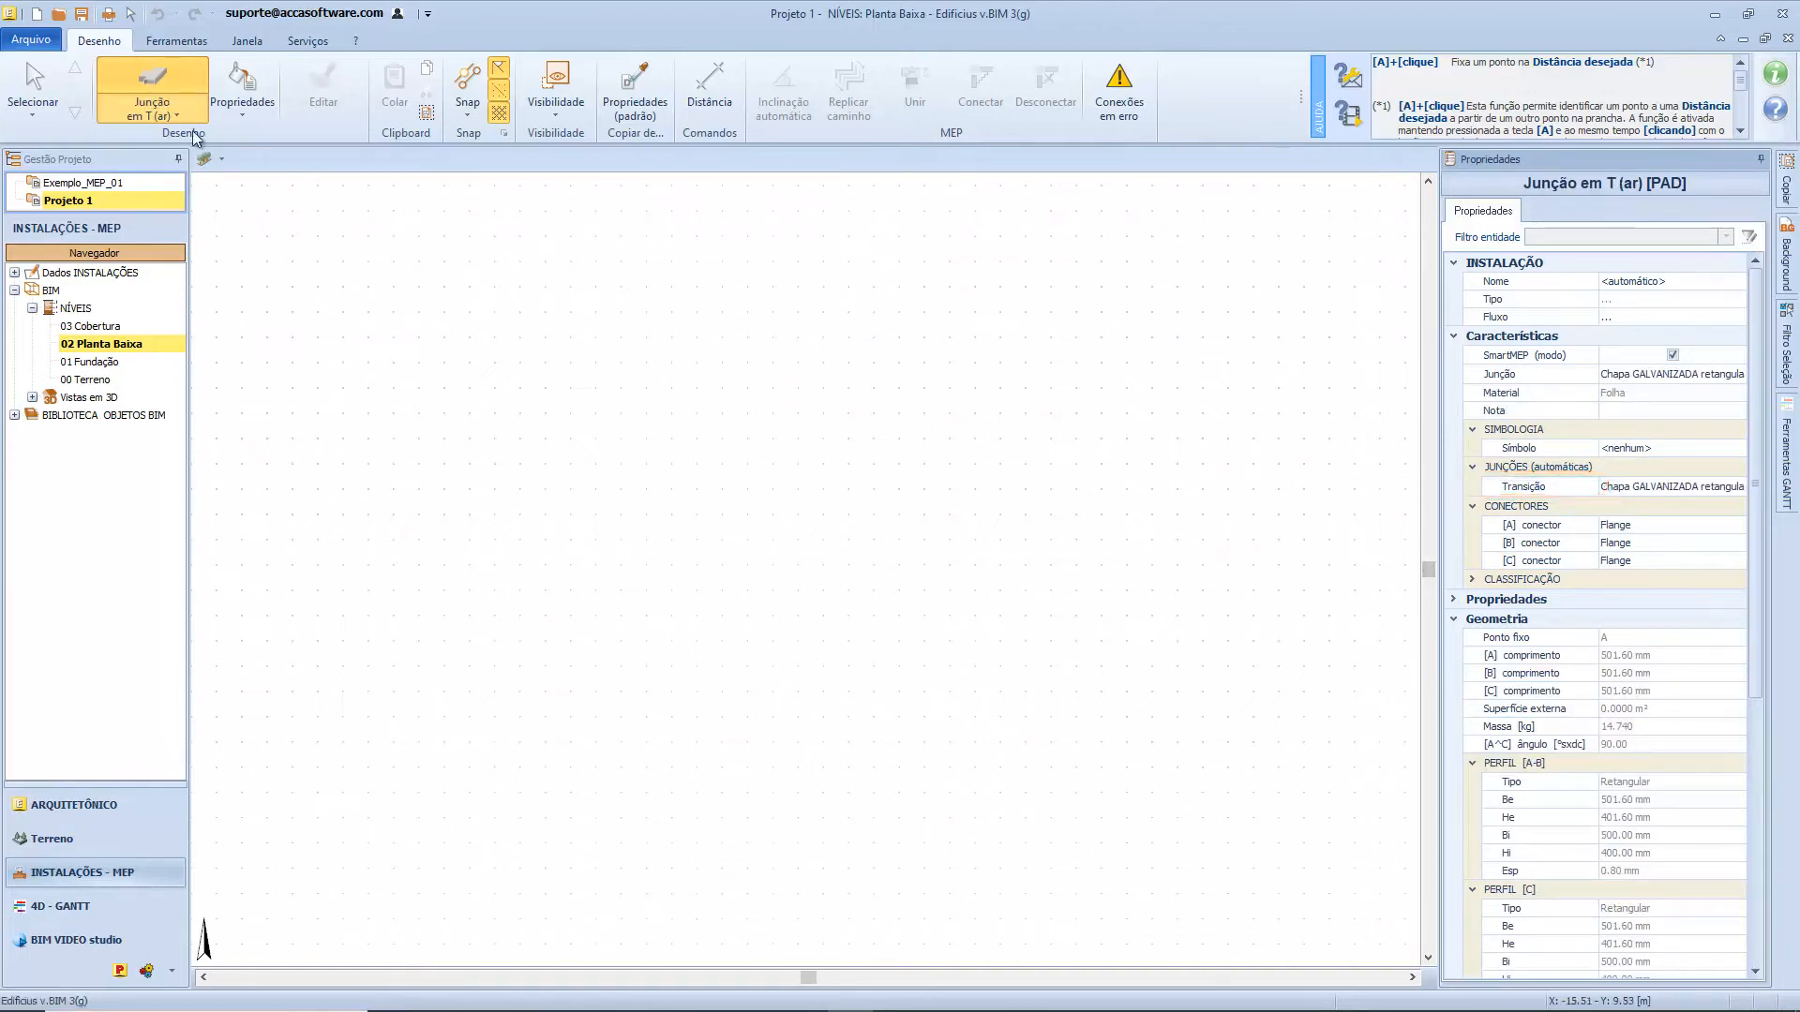
left_click(171, 111)
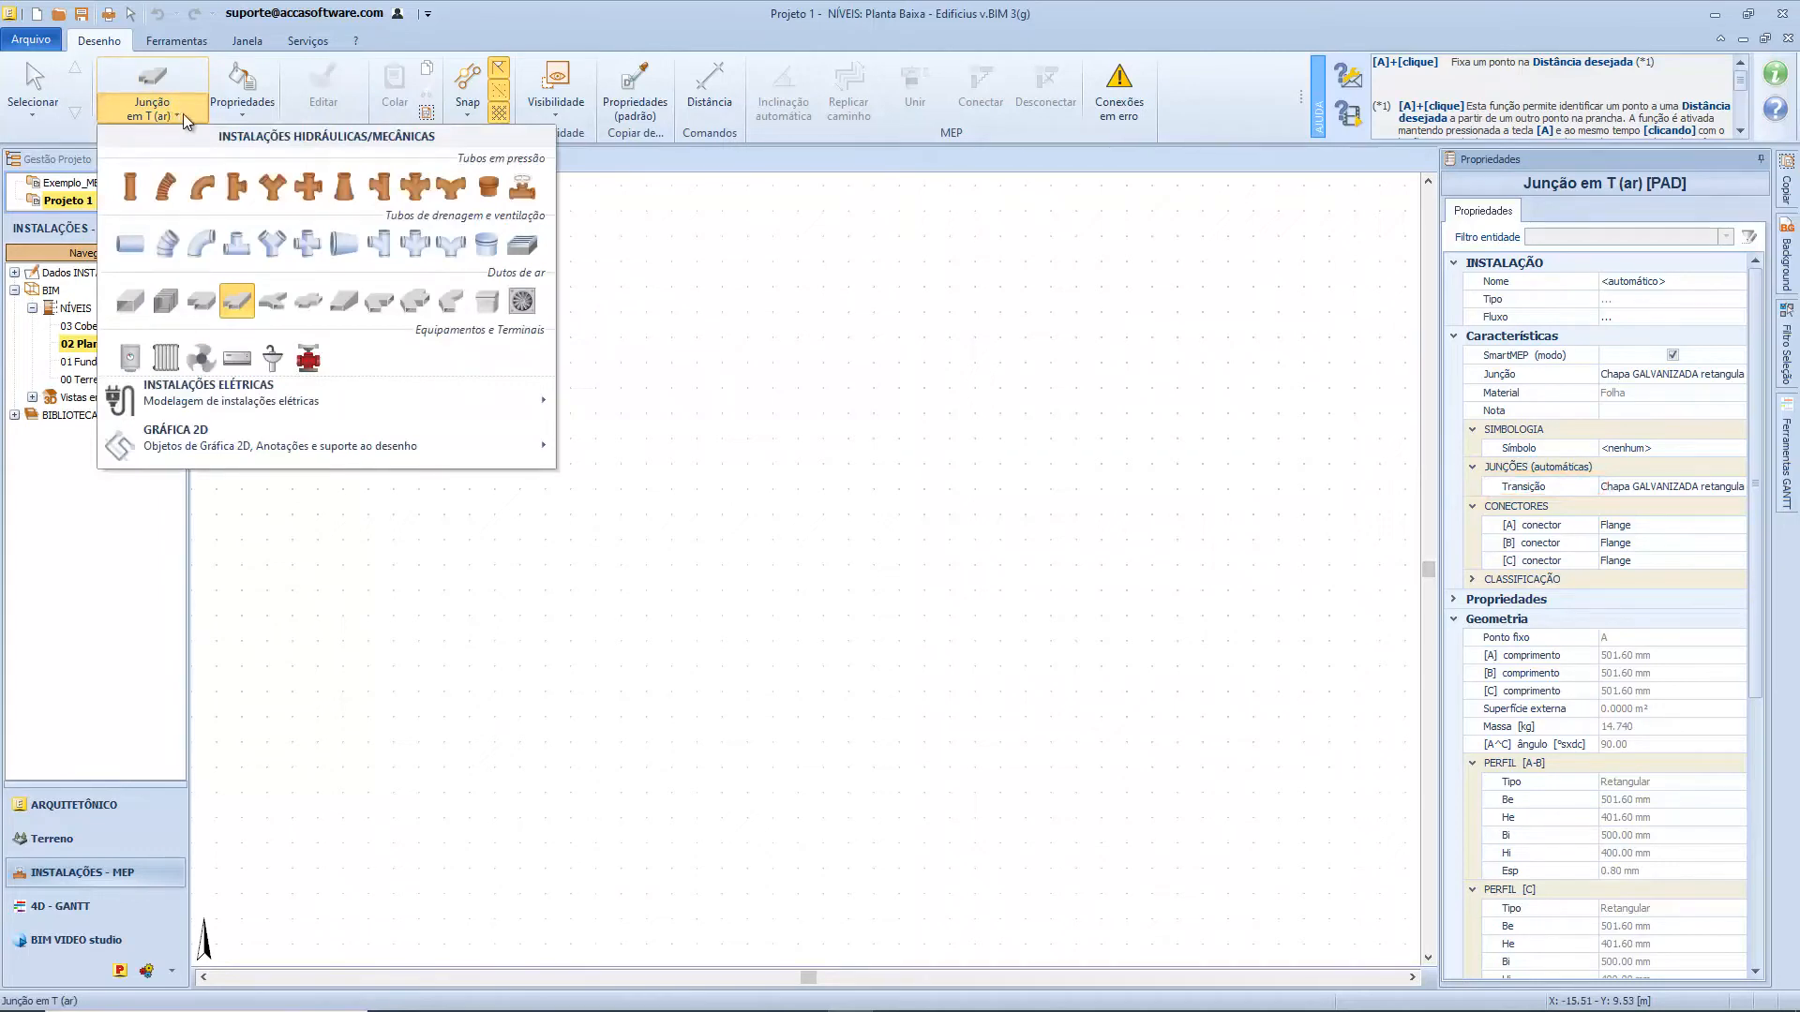
left_click(347, 182)
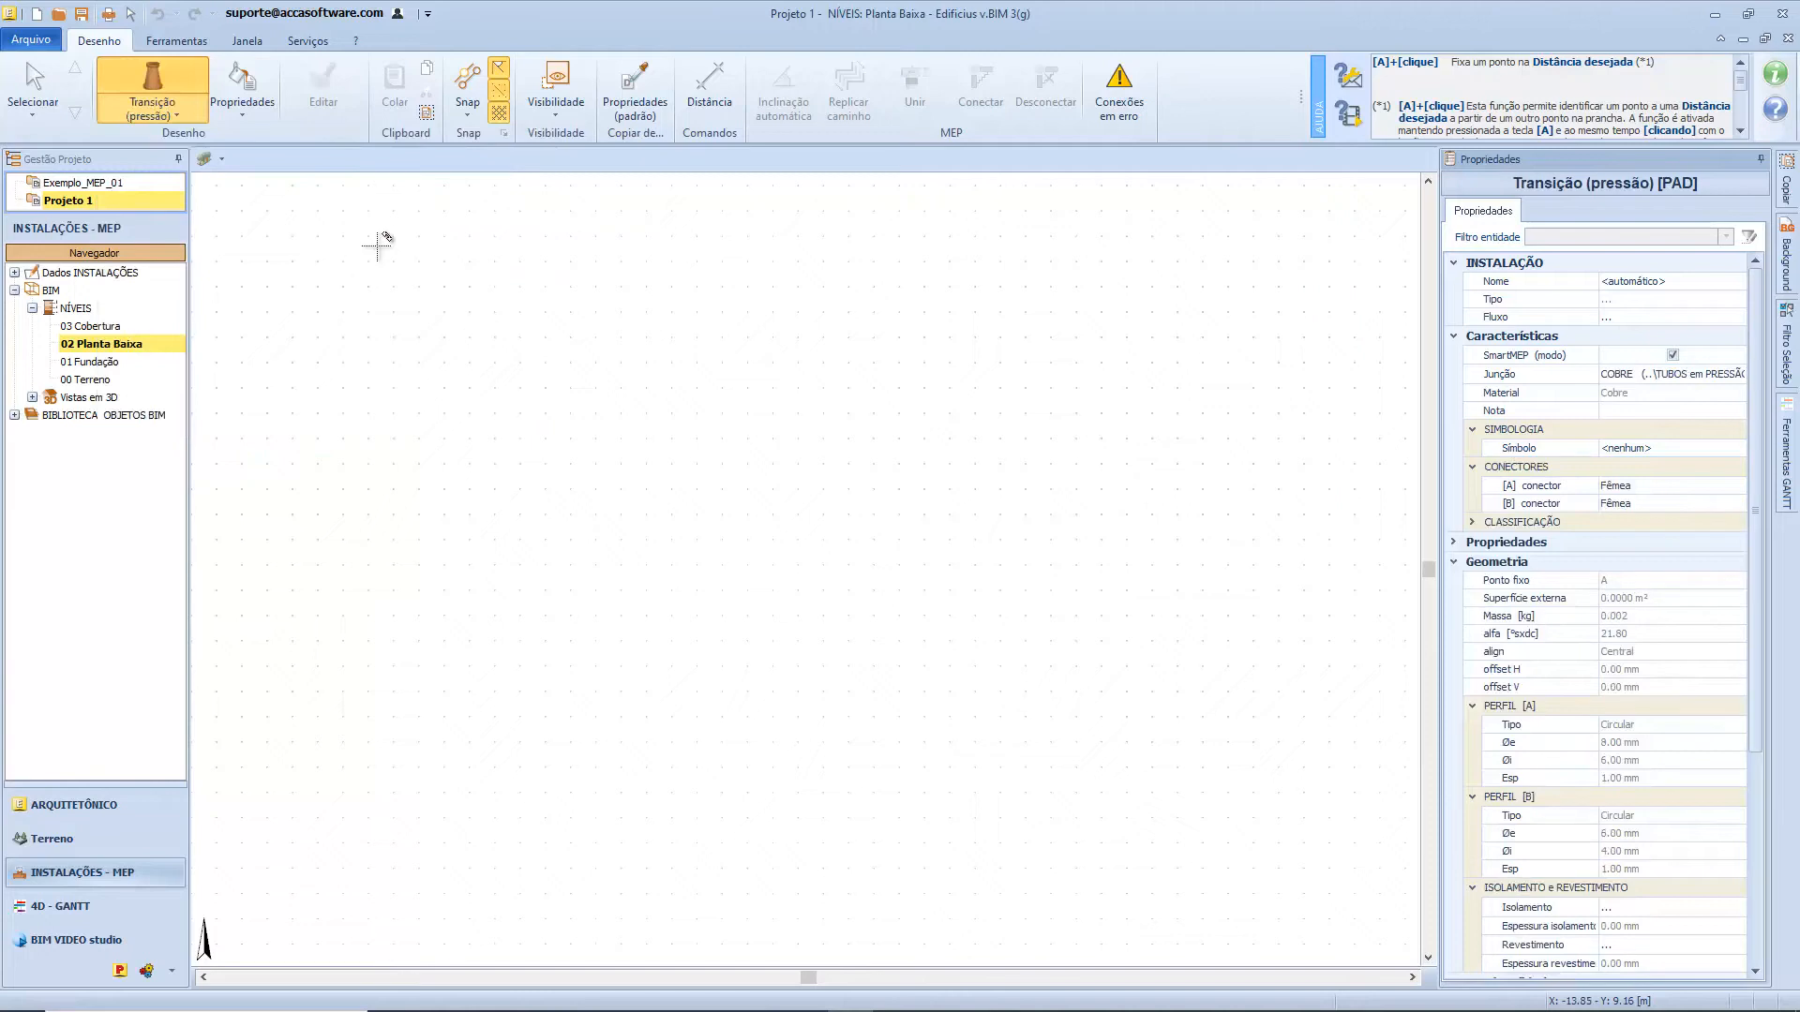
left_click(167, 118)
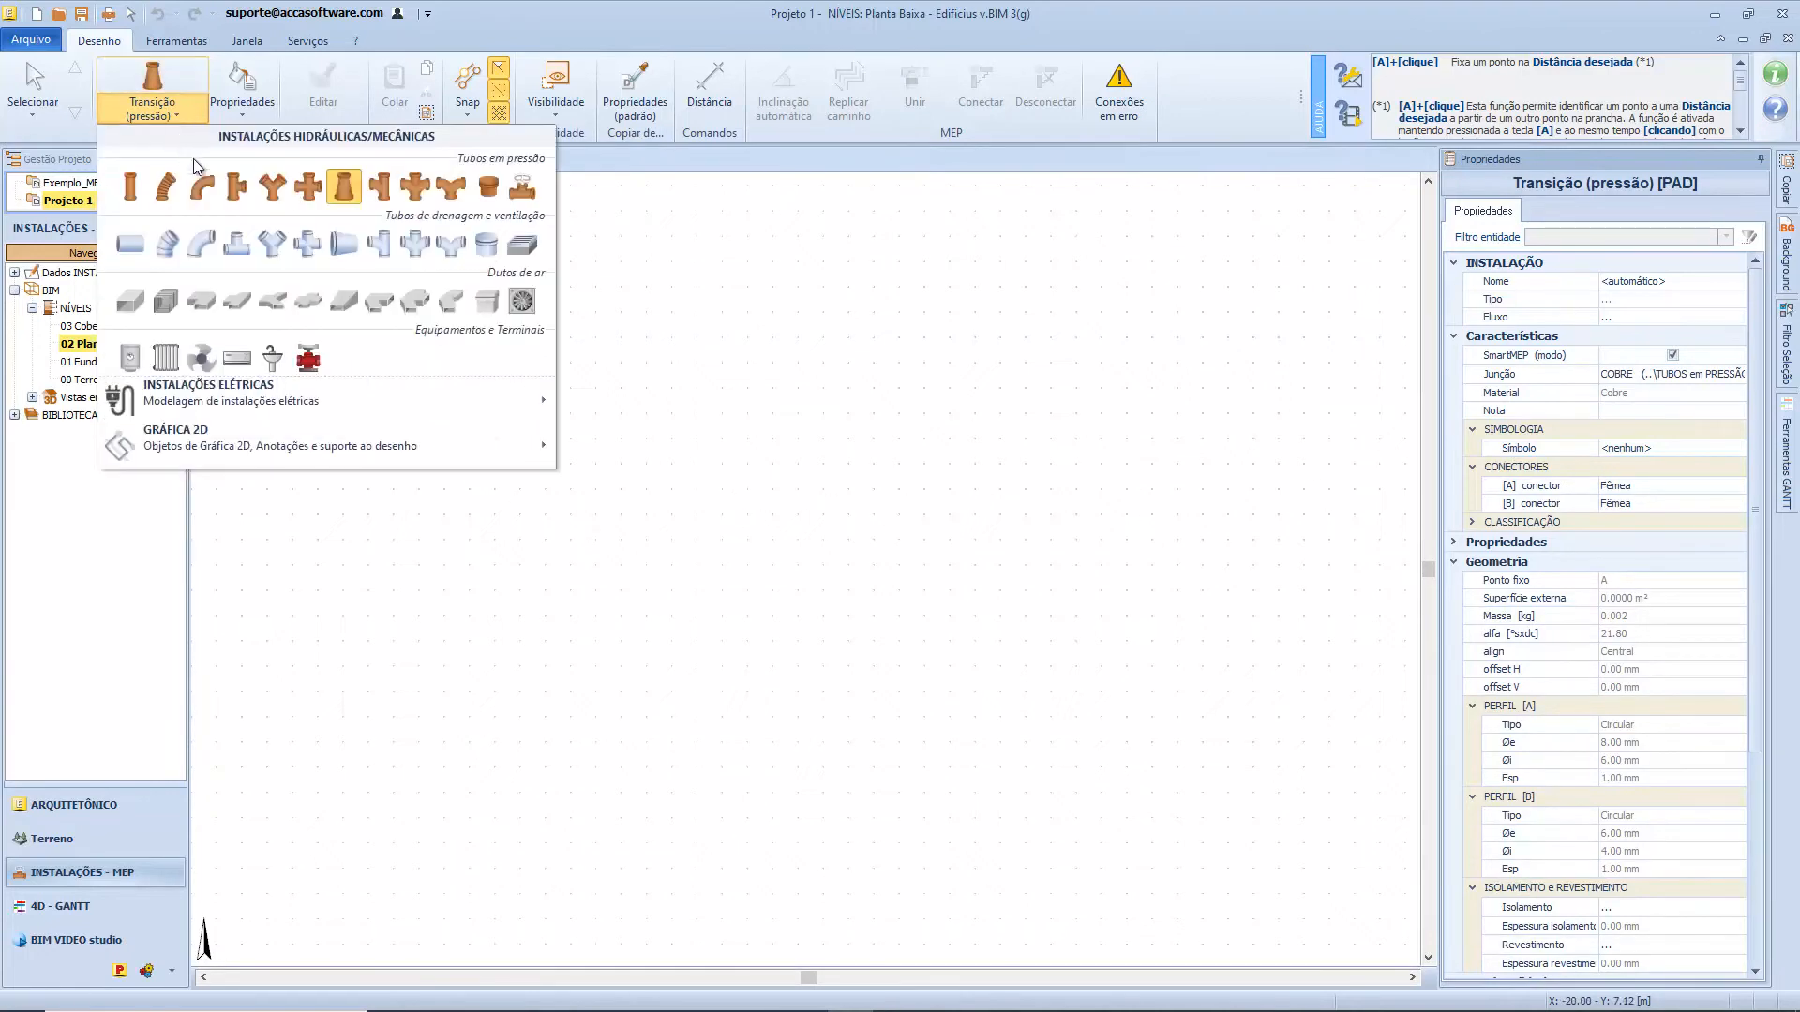
left_click(237, 187)
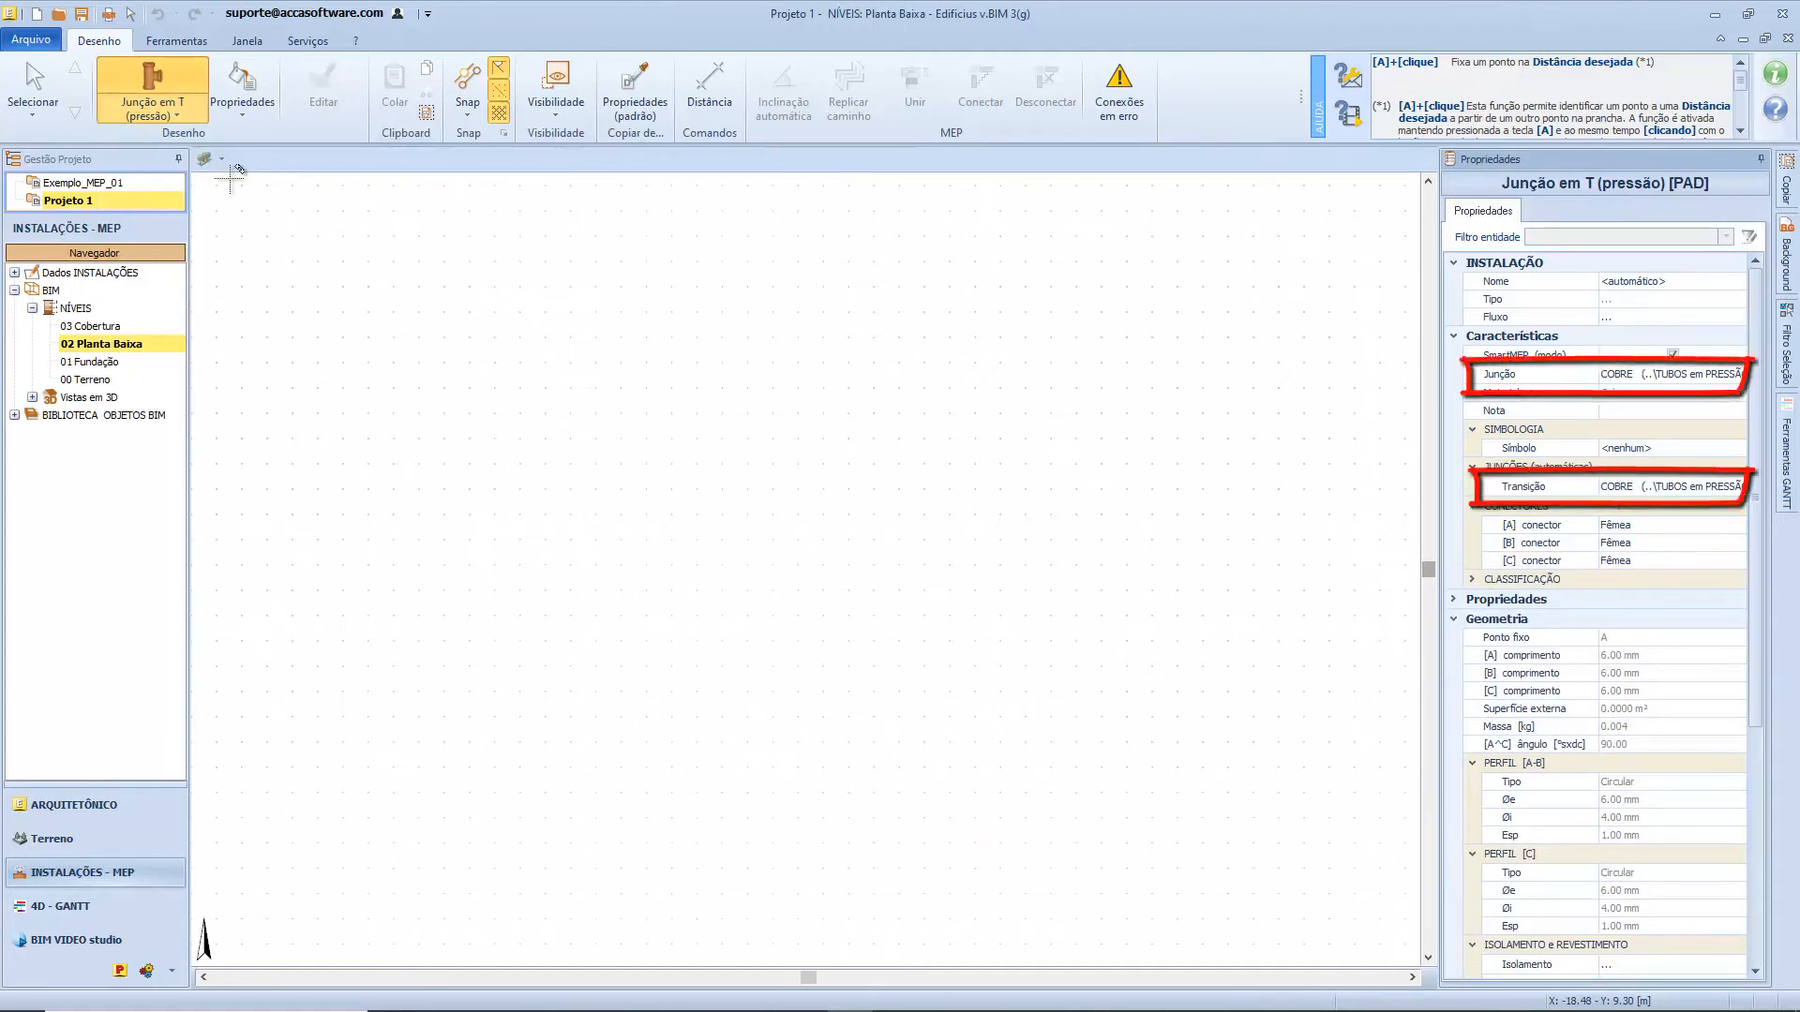
Step: Examine the pressure pipe's Curva R/D (curvatura) setting and accept the (1.0) estreita option with factor 1.00
left_click(165, 121)
left_click(131, 186)
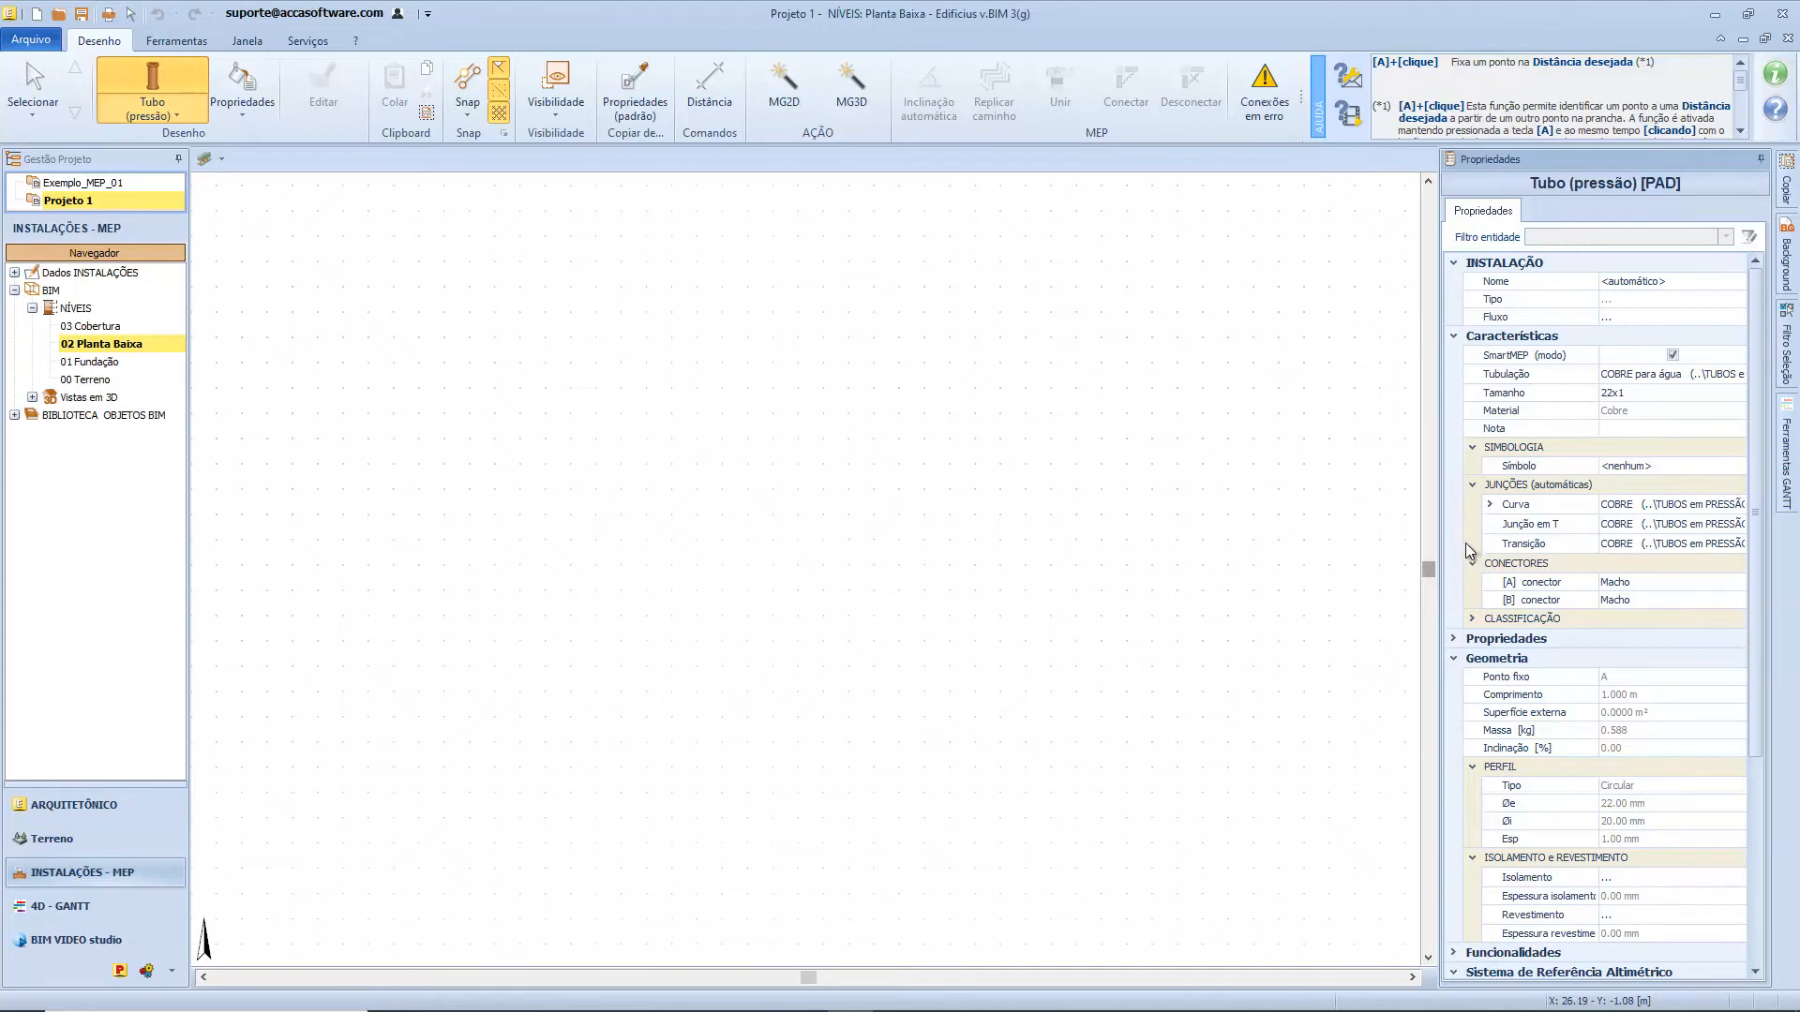
left_click(1489, 506)
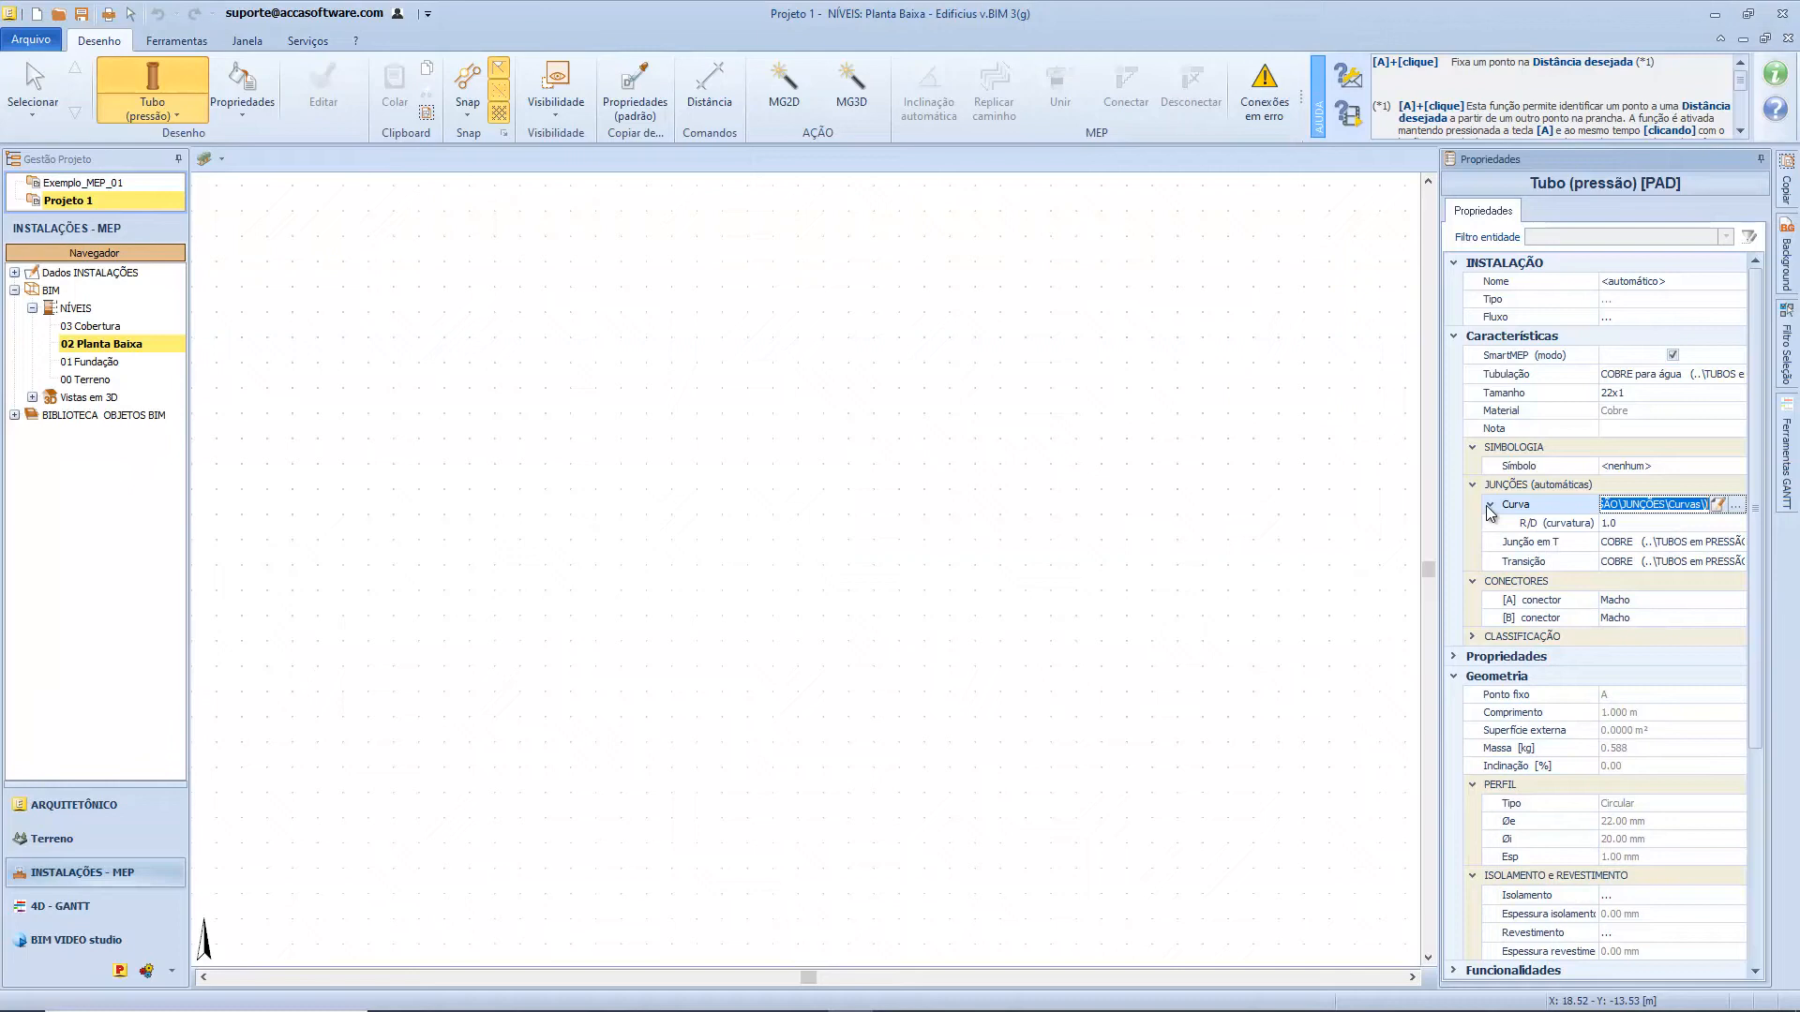
left_click(1663, 523)
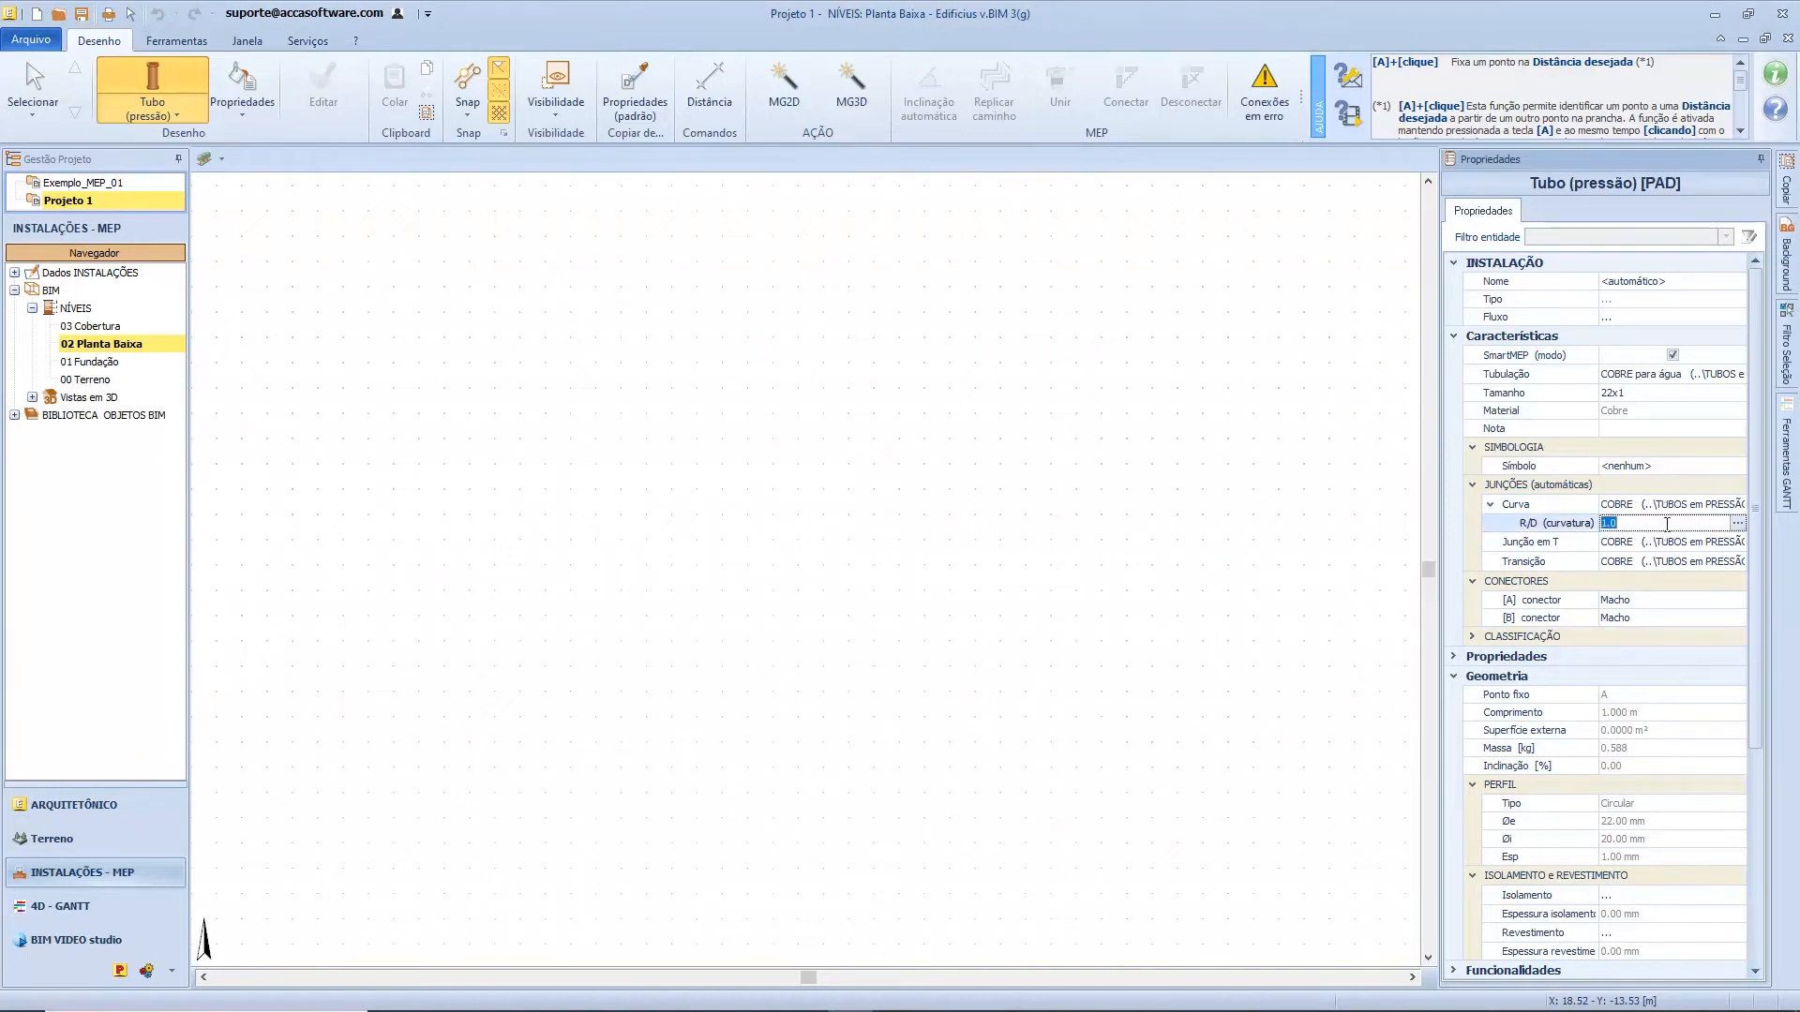
left_click(1738, 523)
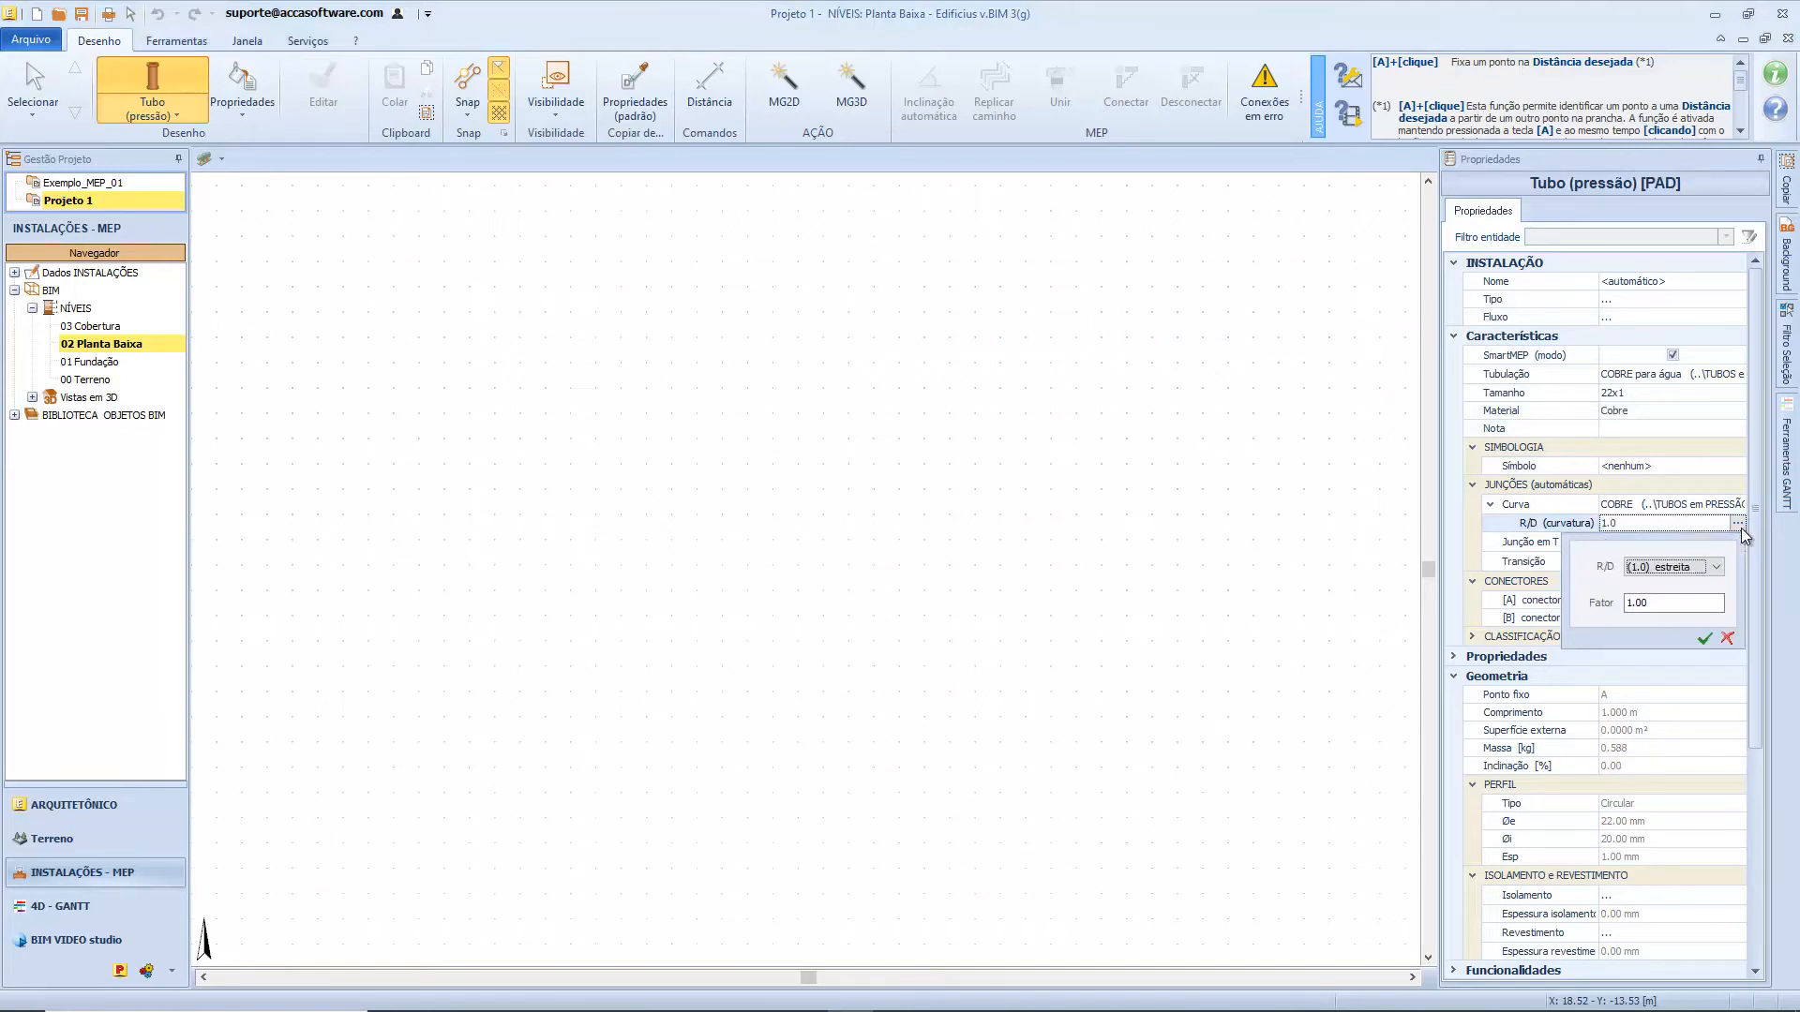
left_click(1704, 639)
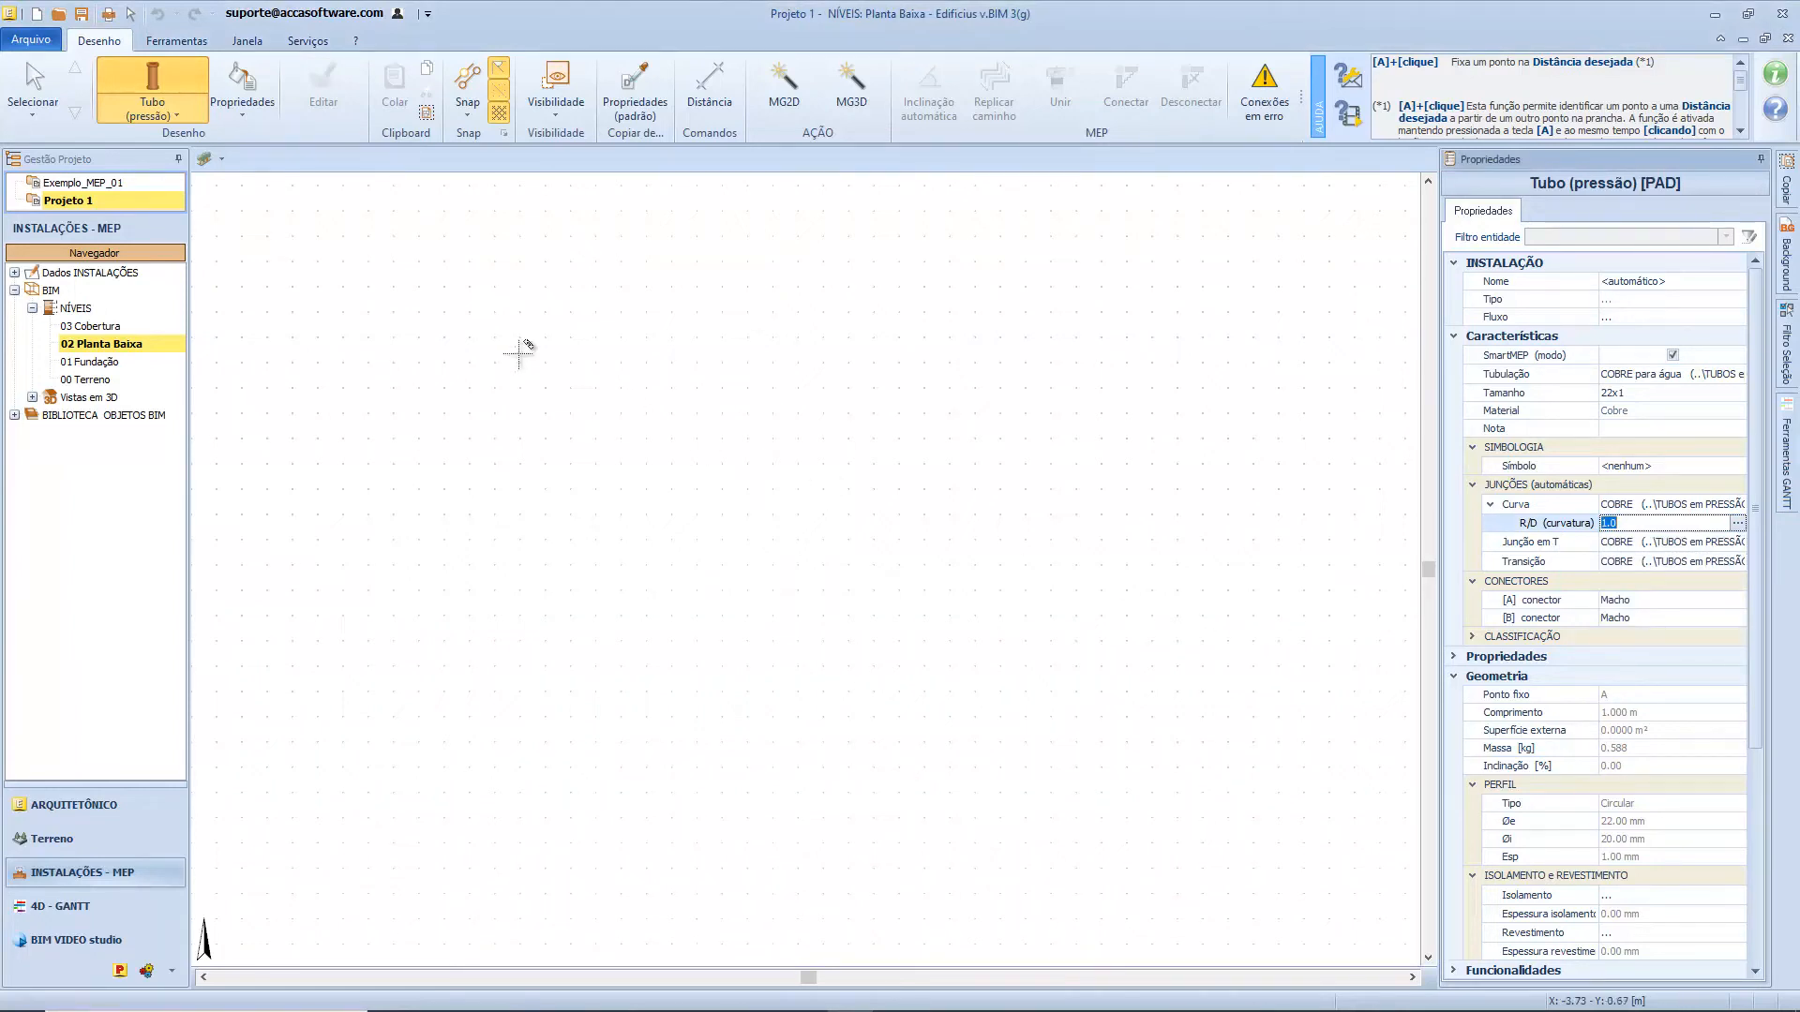
Step: Examine the automatic Curva junction settings of the air duct and the drainage pipe
left_click(151, 114)
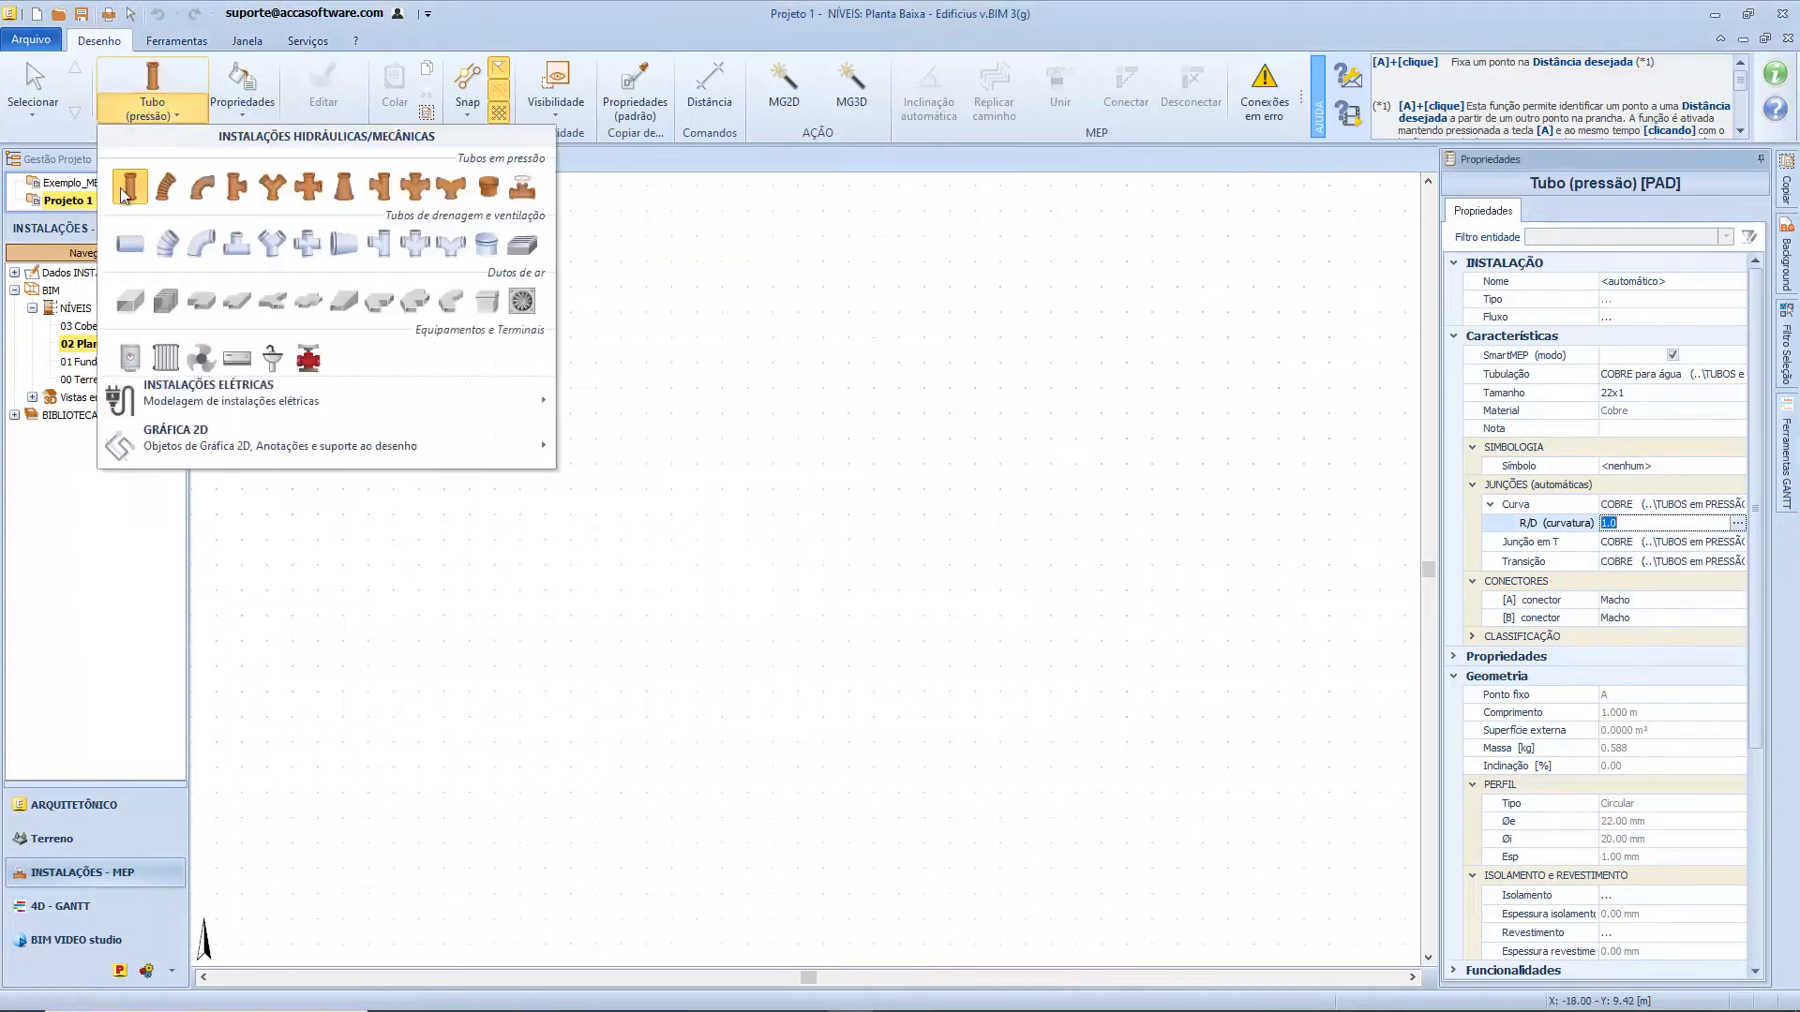
left_click(130, 300)
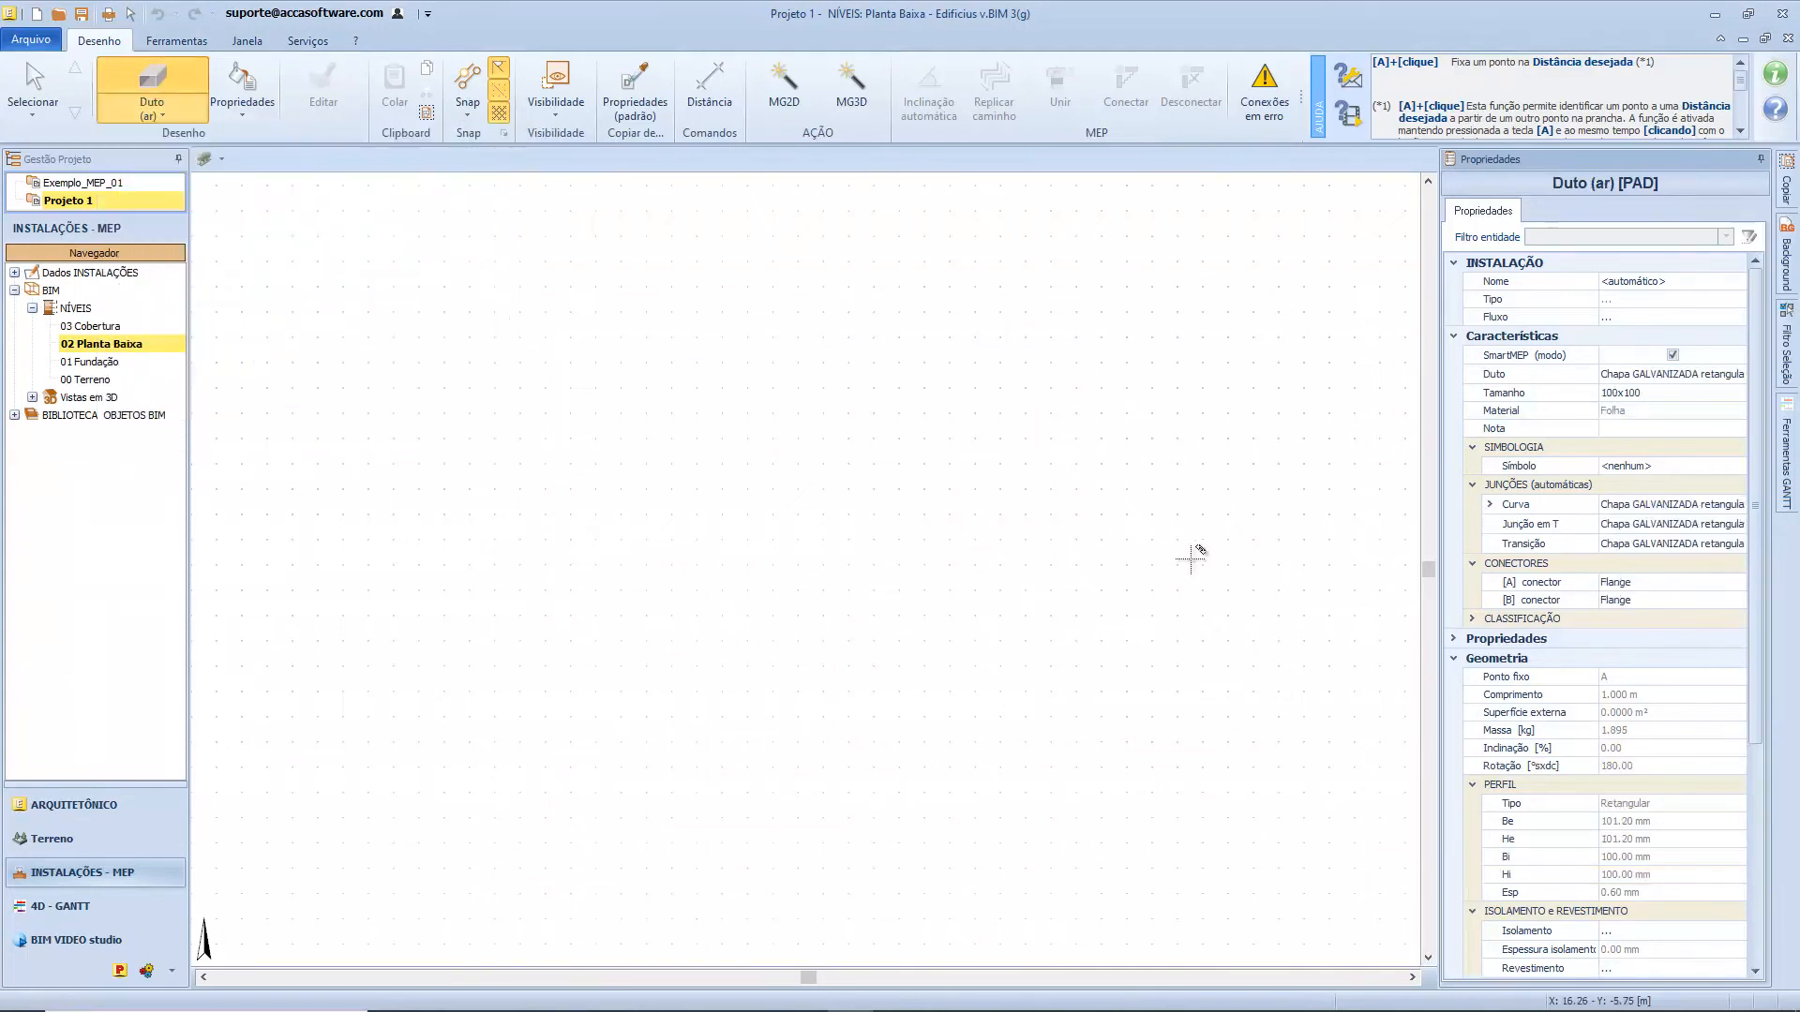
left_click(1489, 505)
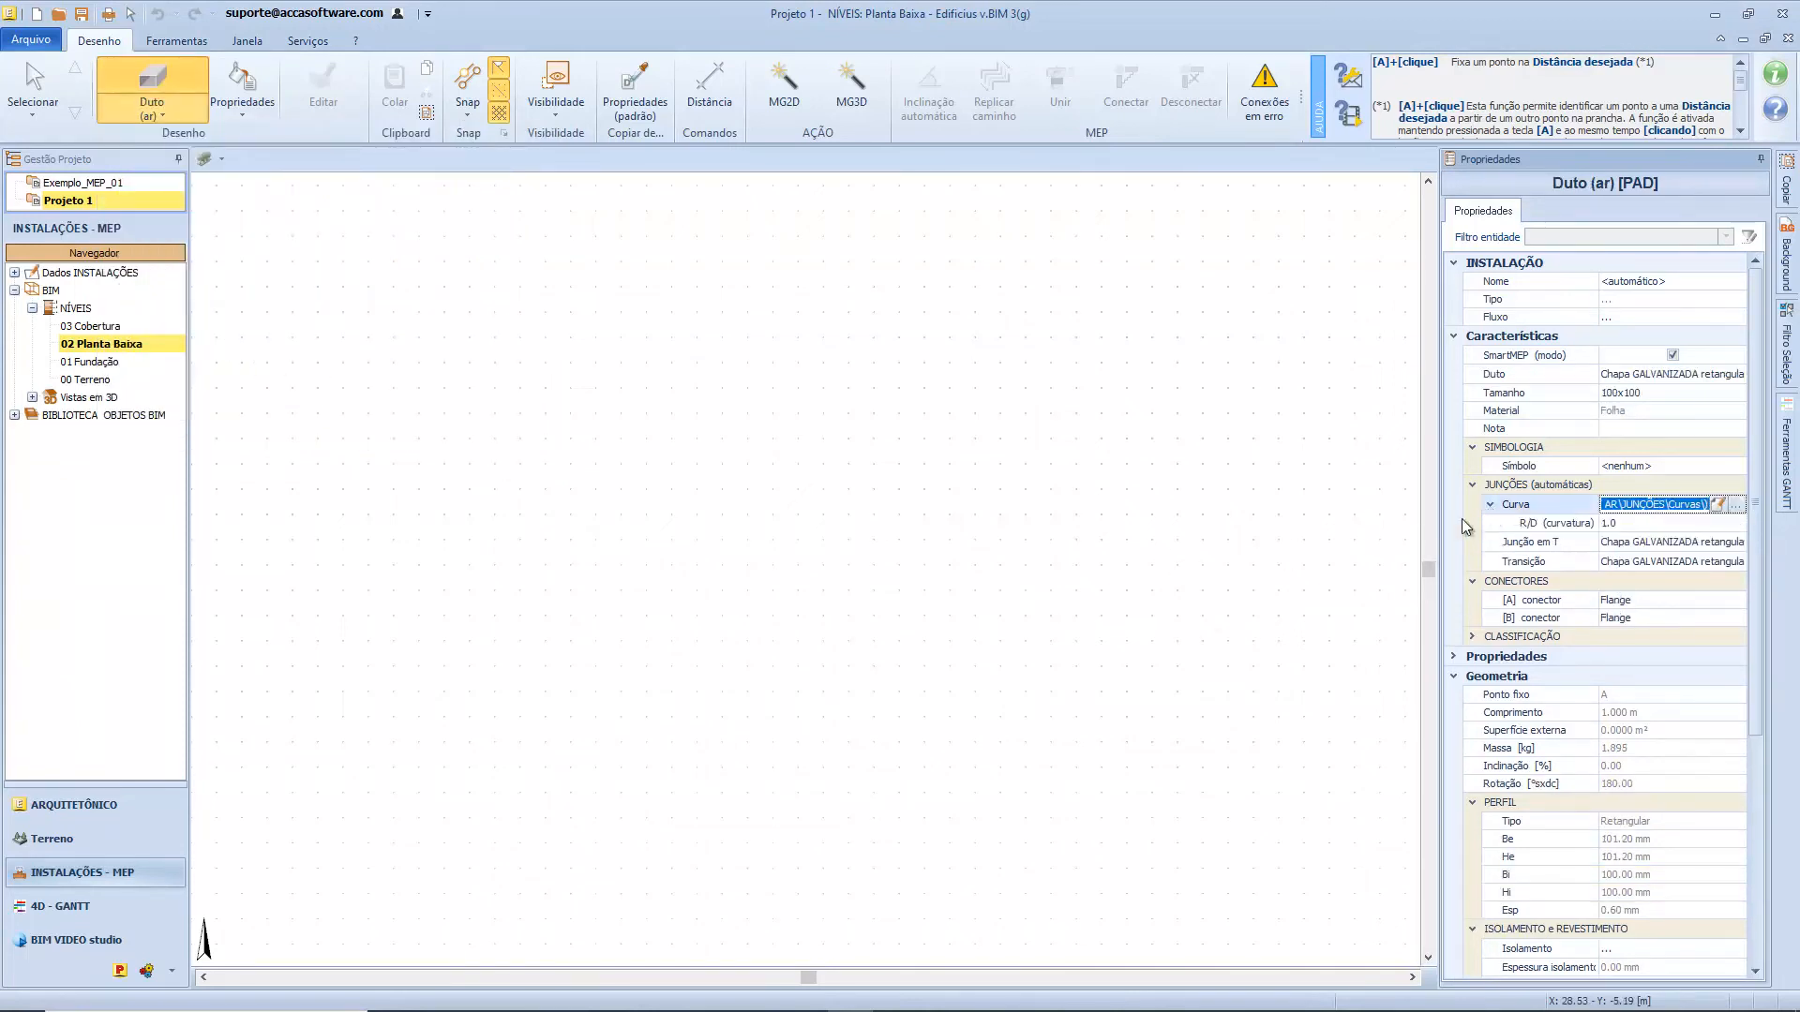
left_click(127, 114)
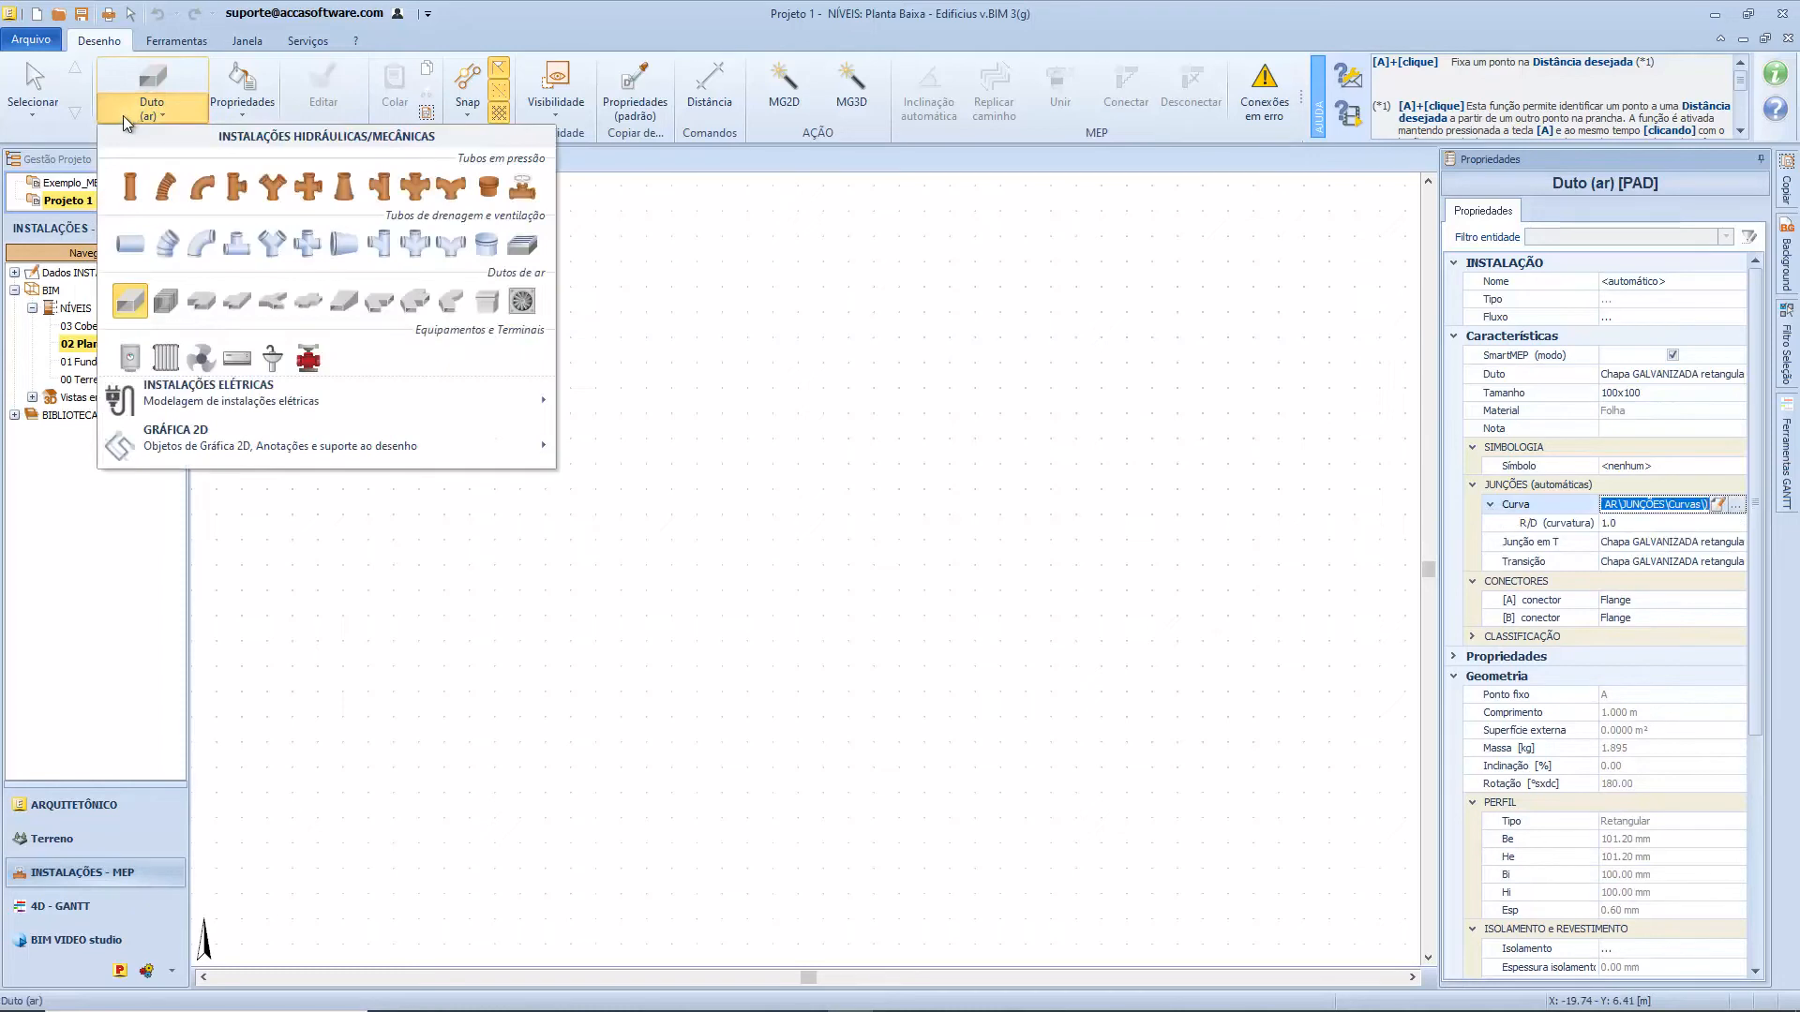
left_click(131, 245)
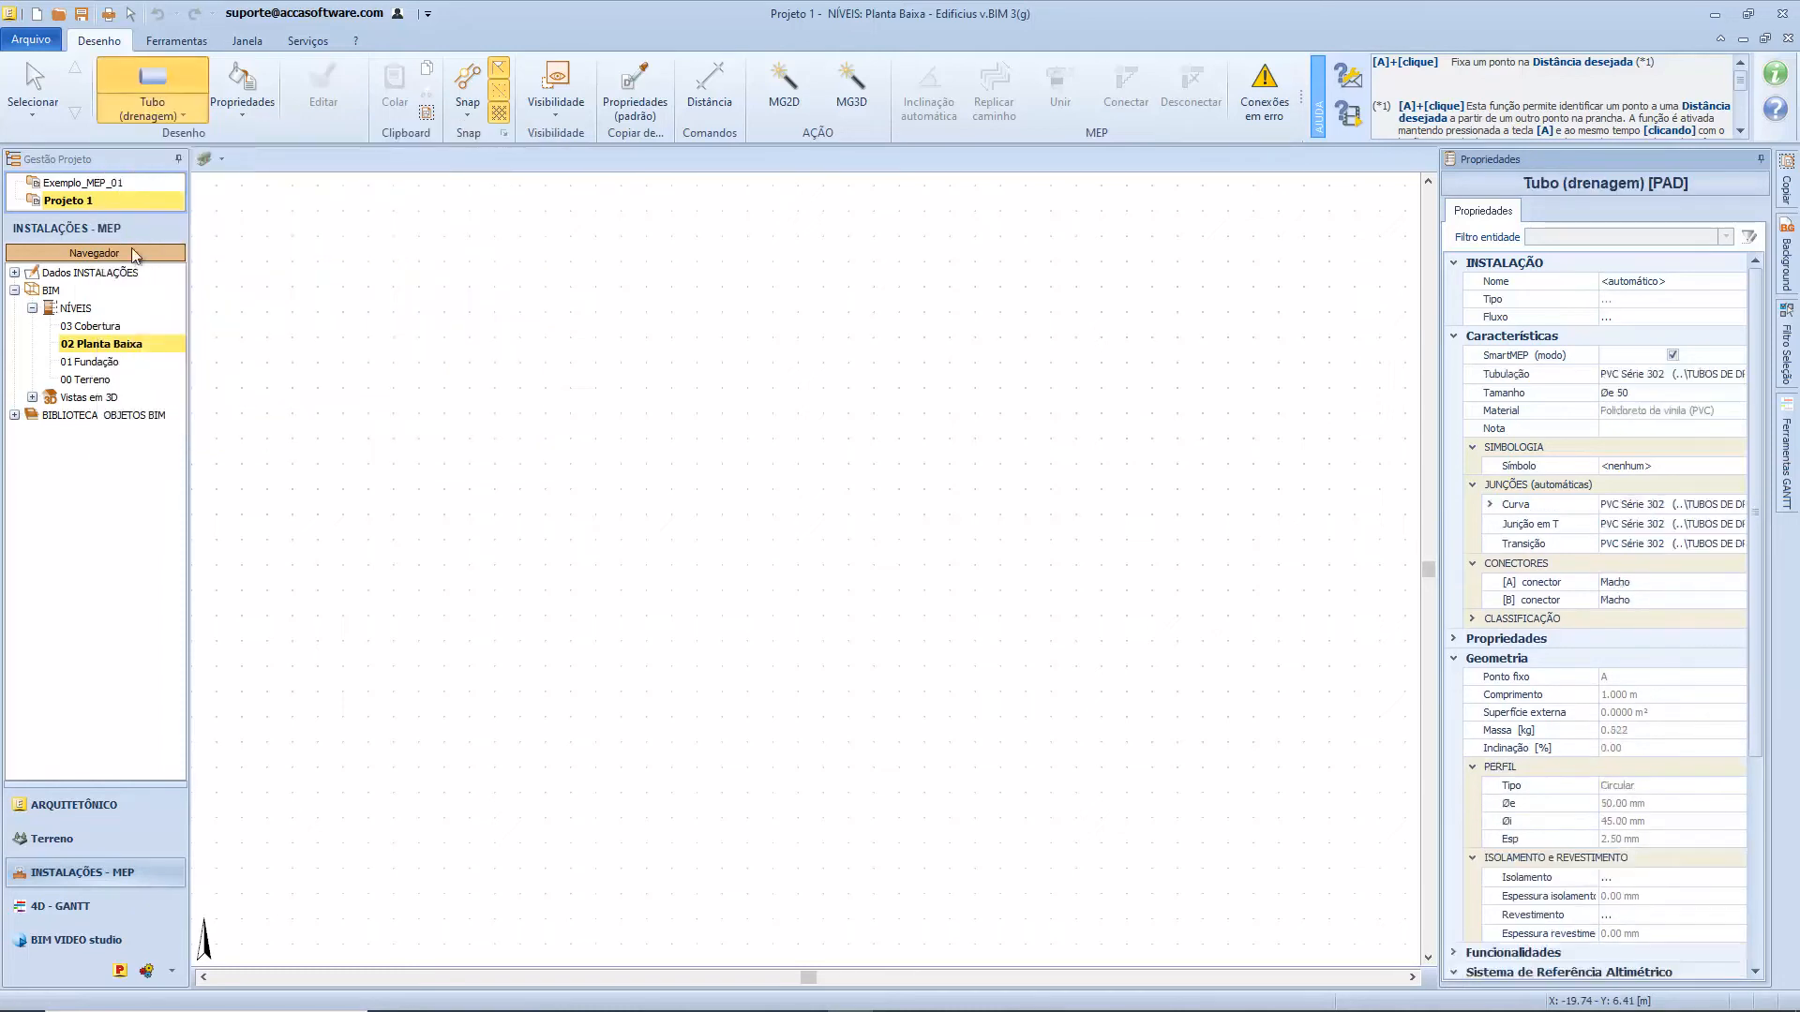
left_click(1491, 507)
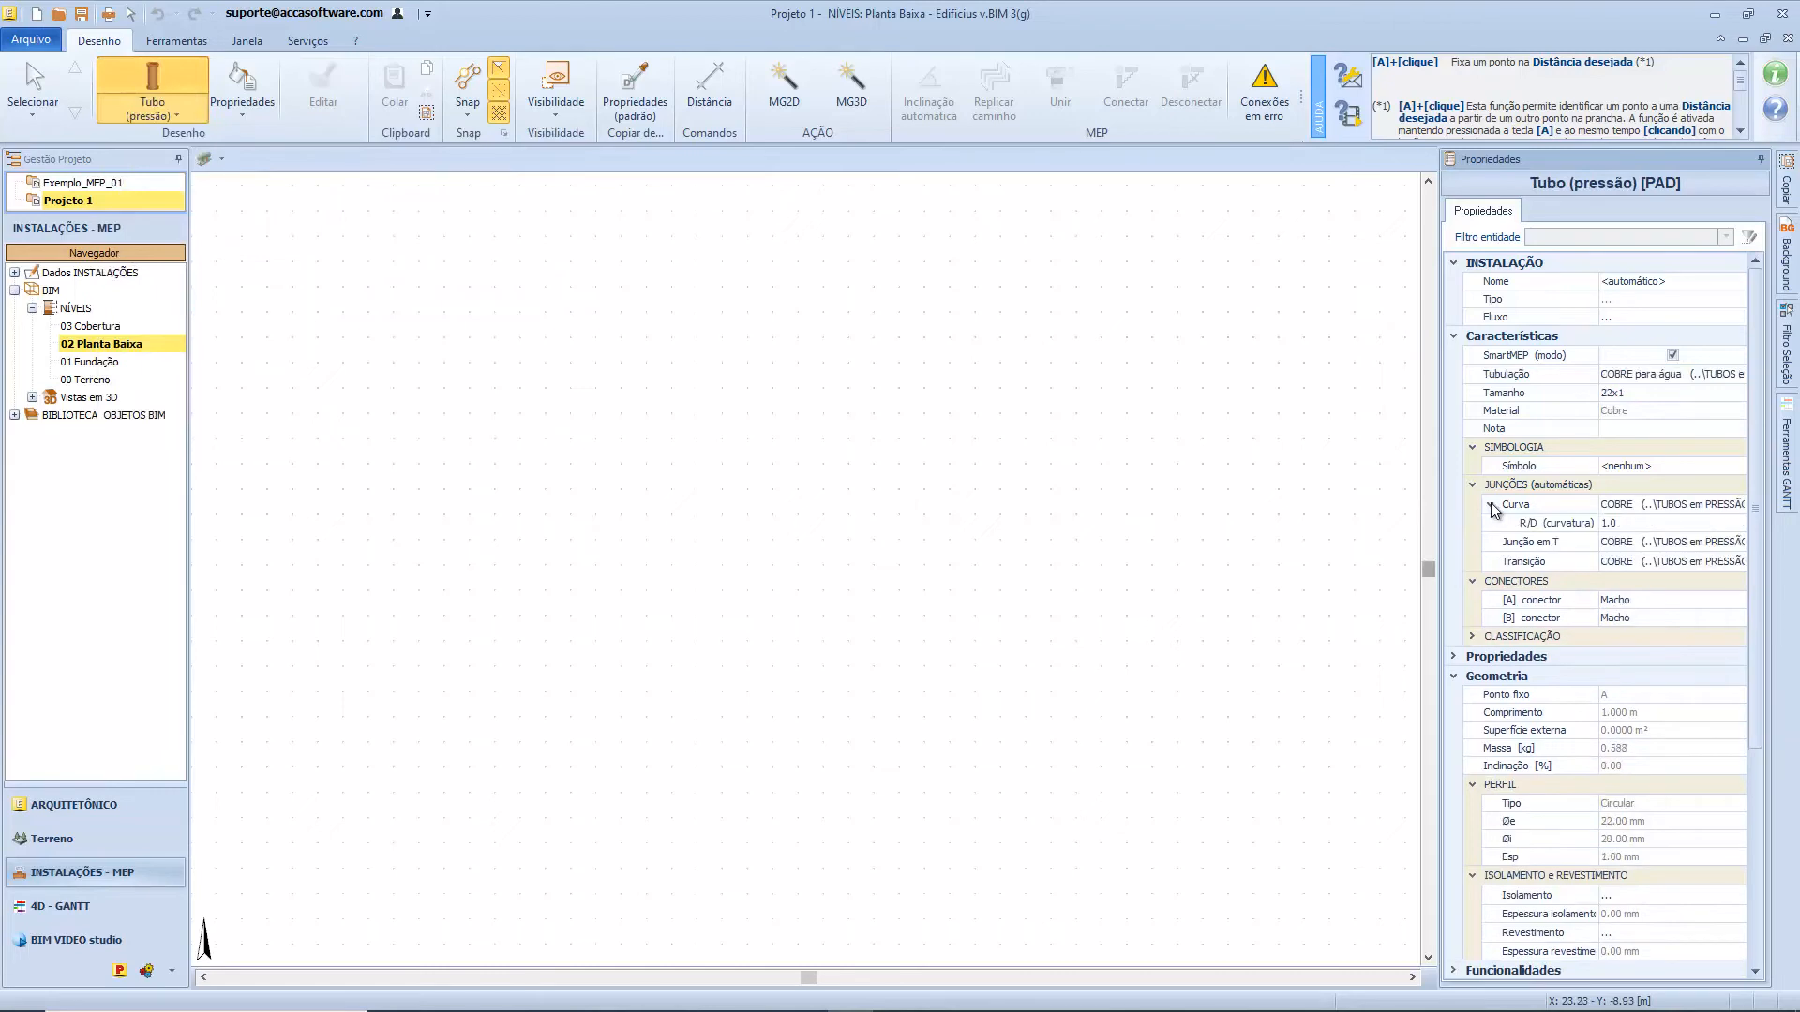
Step: Review the R/D options for the pressure pipe's automatic curve and enter a curvature factor of 0.5
left_click(1676, 531)
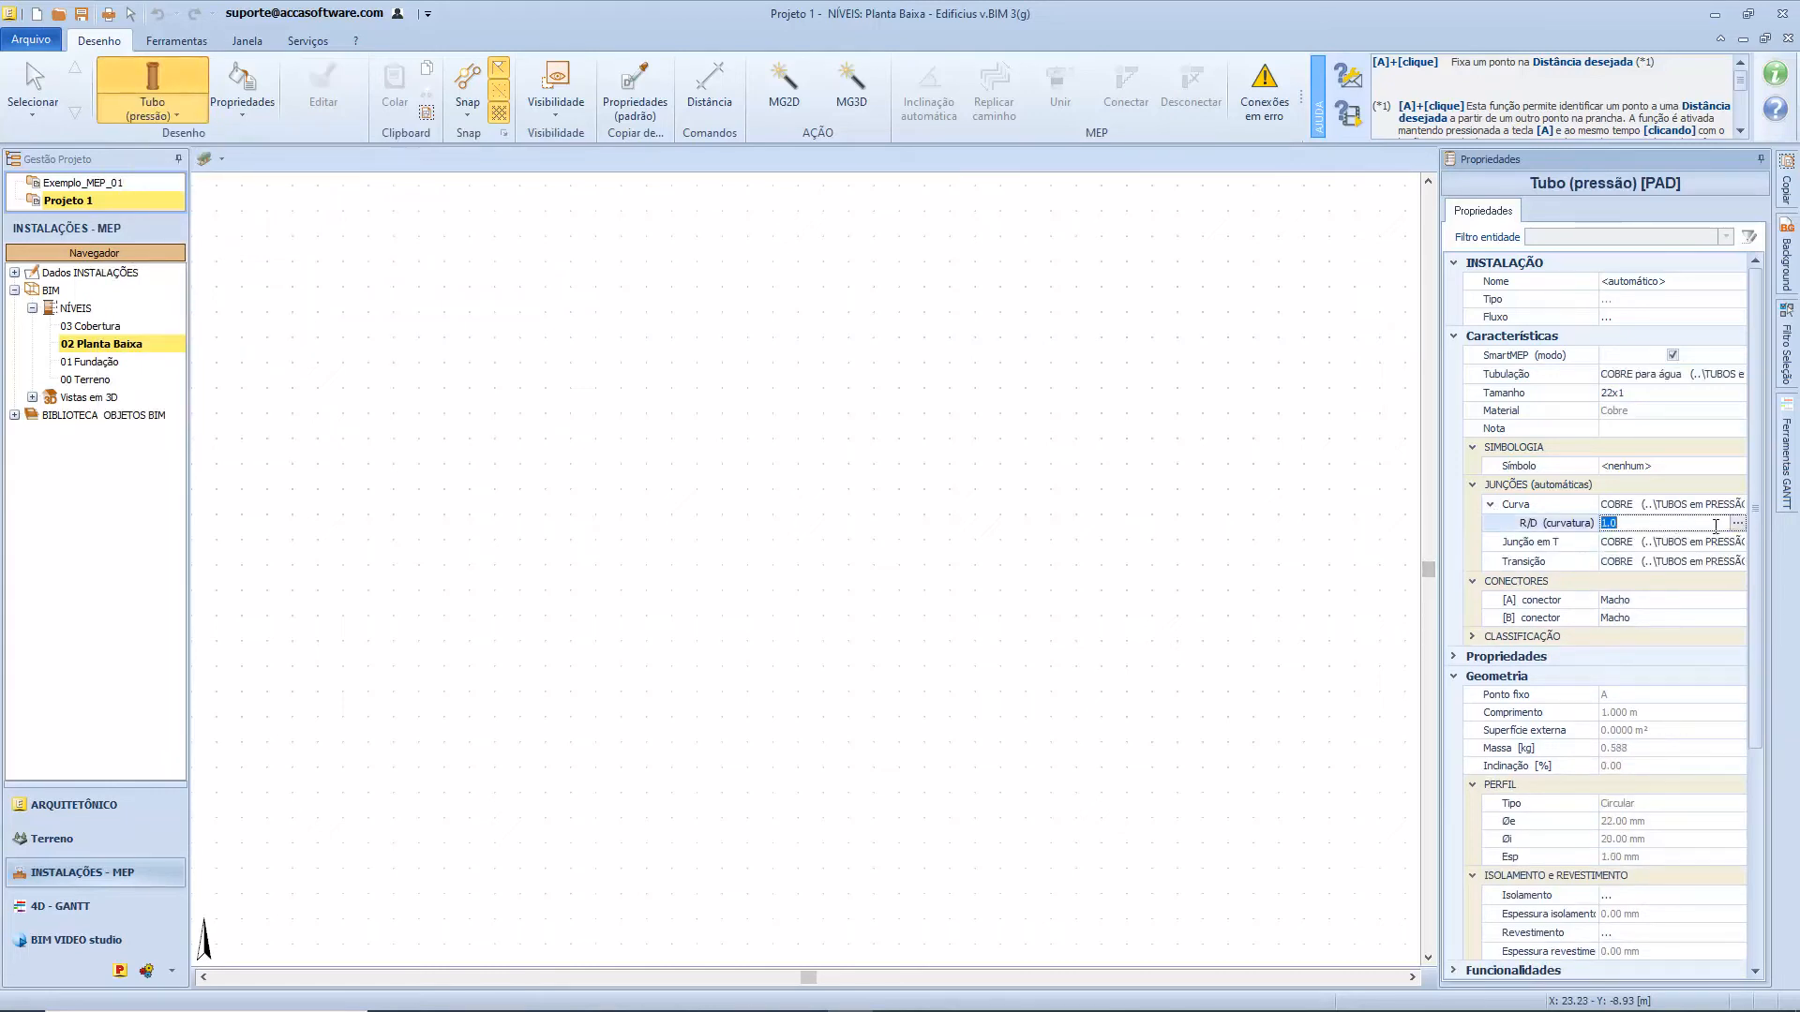
left_click(1737, 525)
left_click(1717, 568)
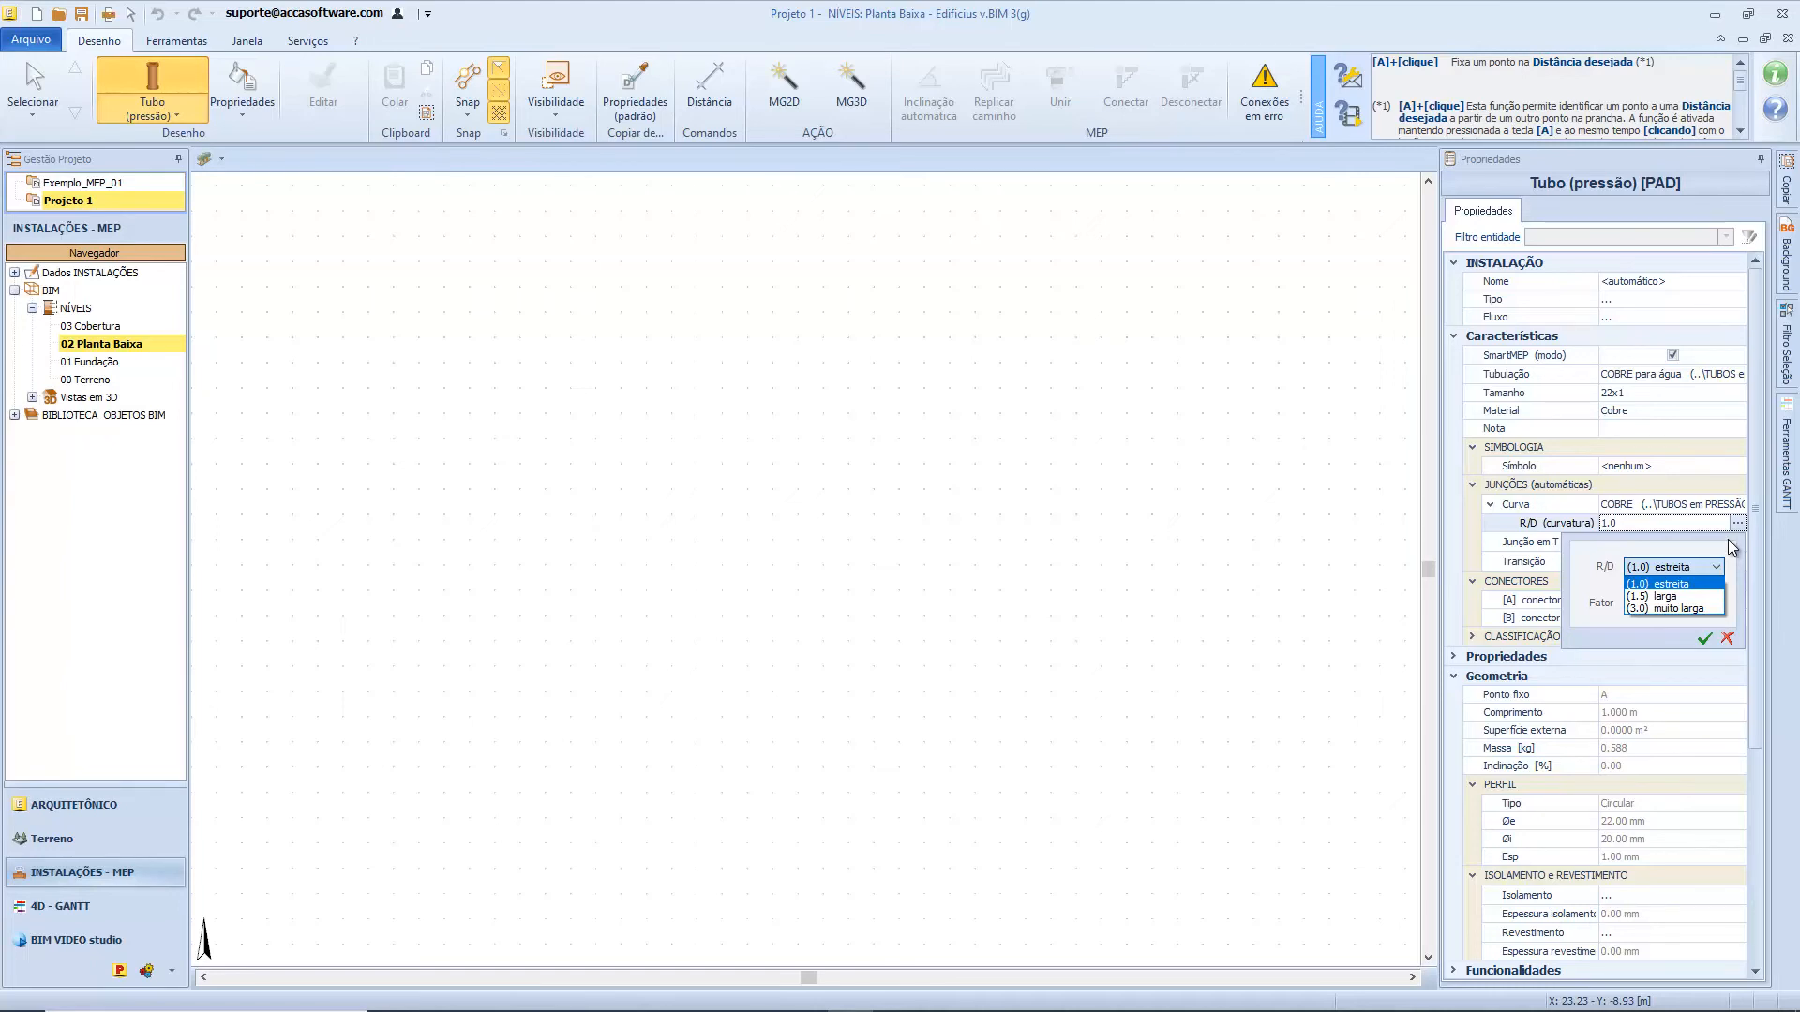
left_click(1728, 540)
left_click(1699, 601)
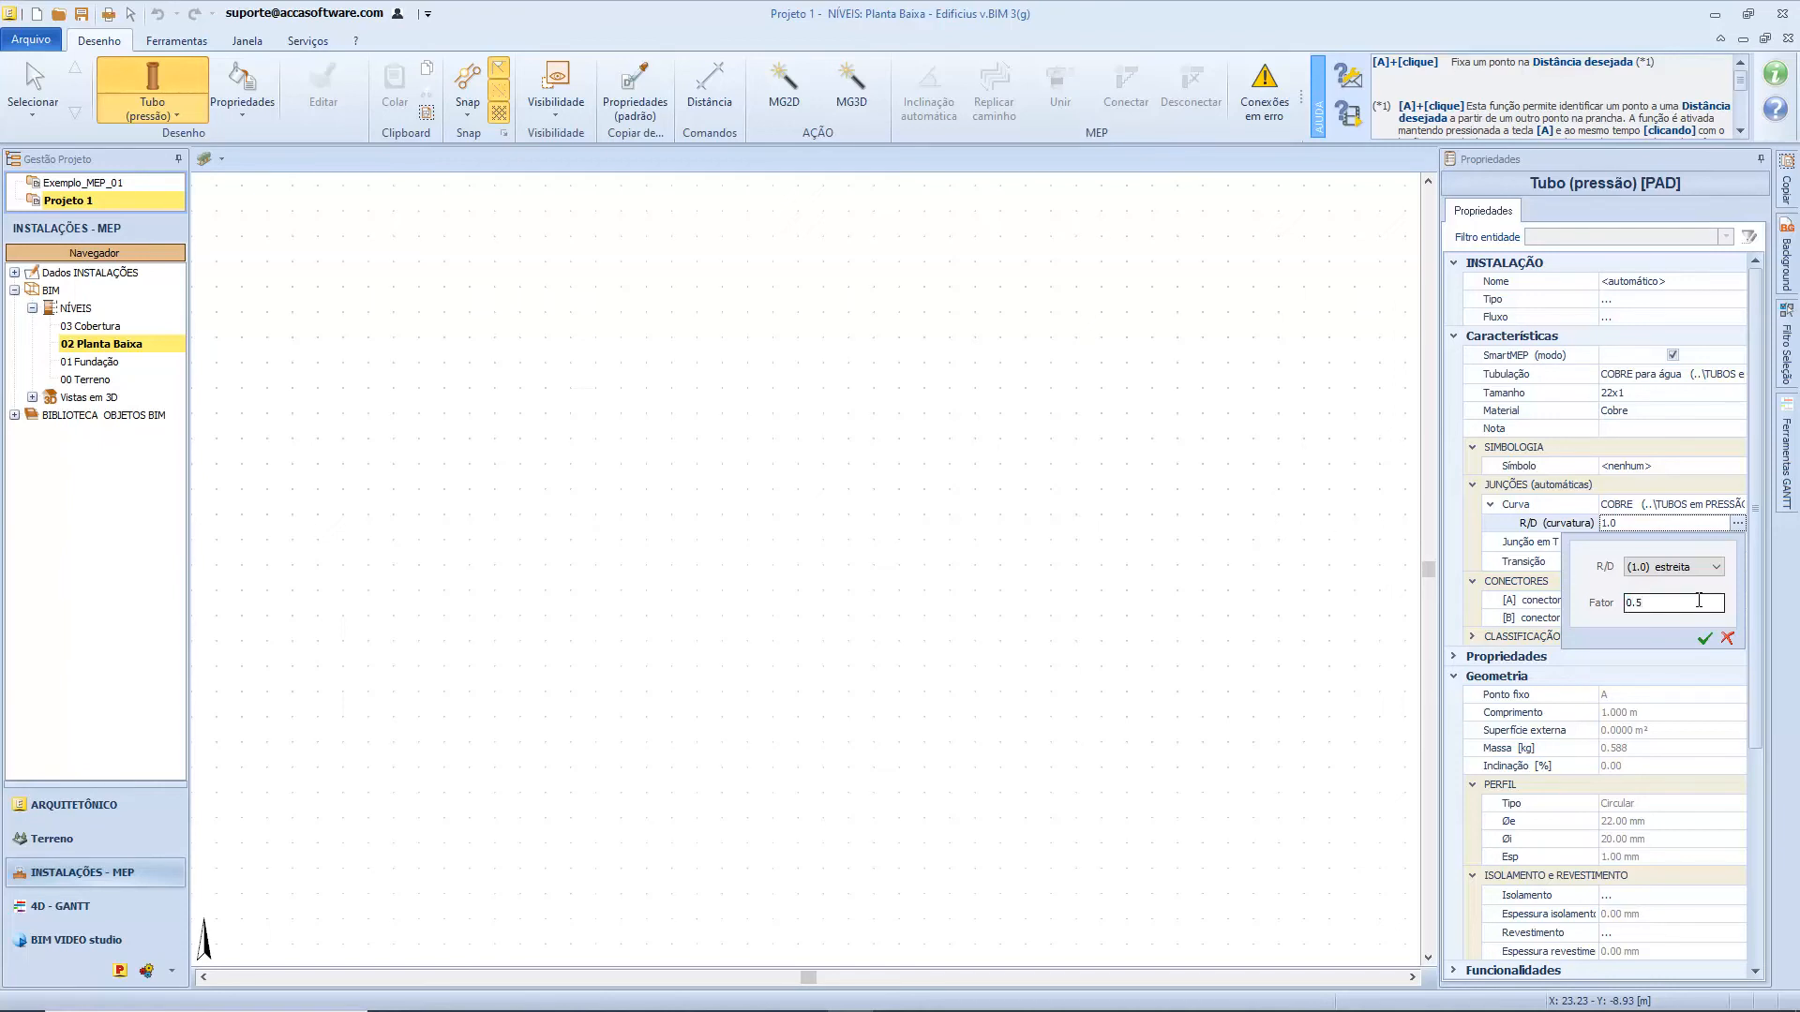
key("Return")
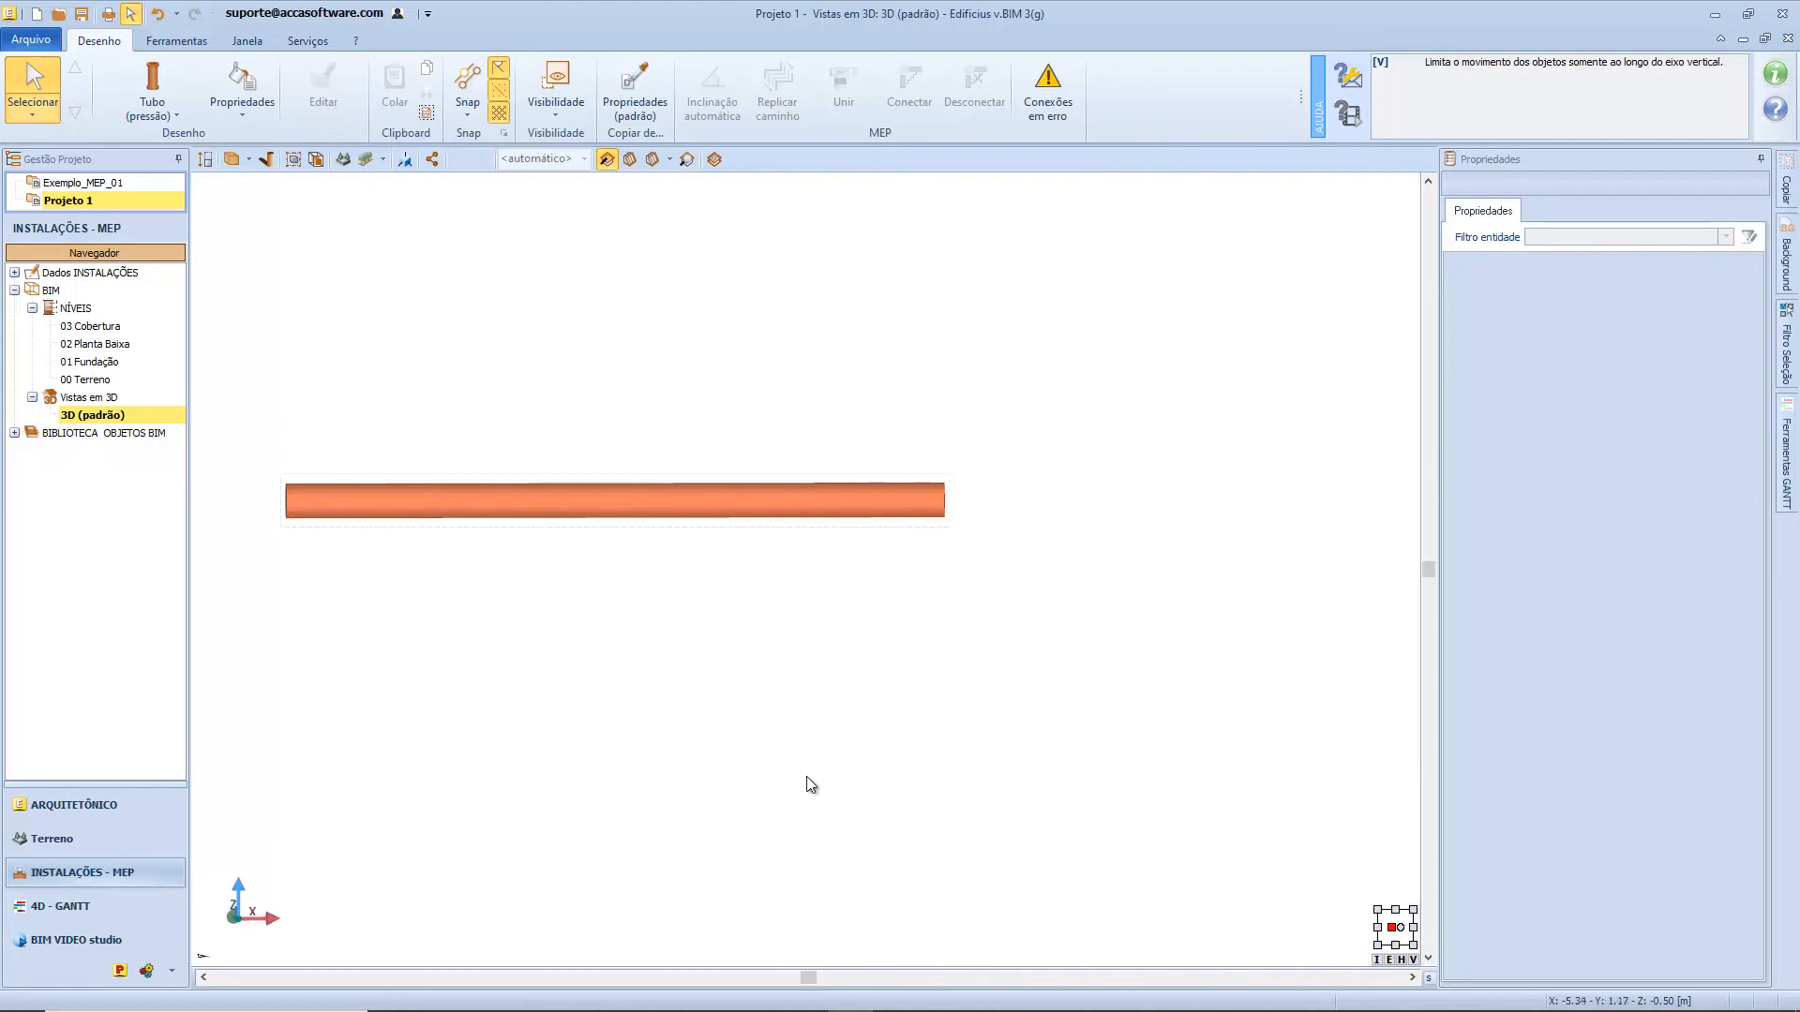
Step: Draw a vertical pressure pipe about 0.081 m long upward from the horizontal pipe's free end, and undo it
left_click(174, 80)
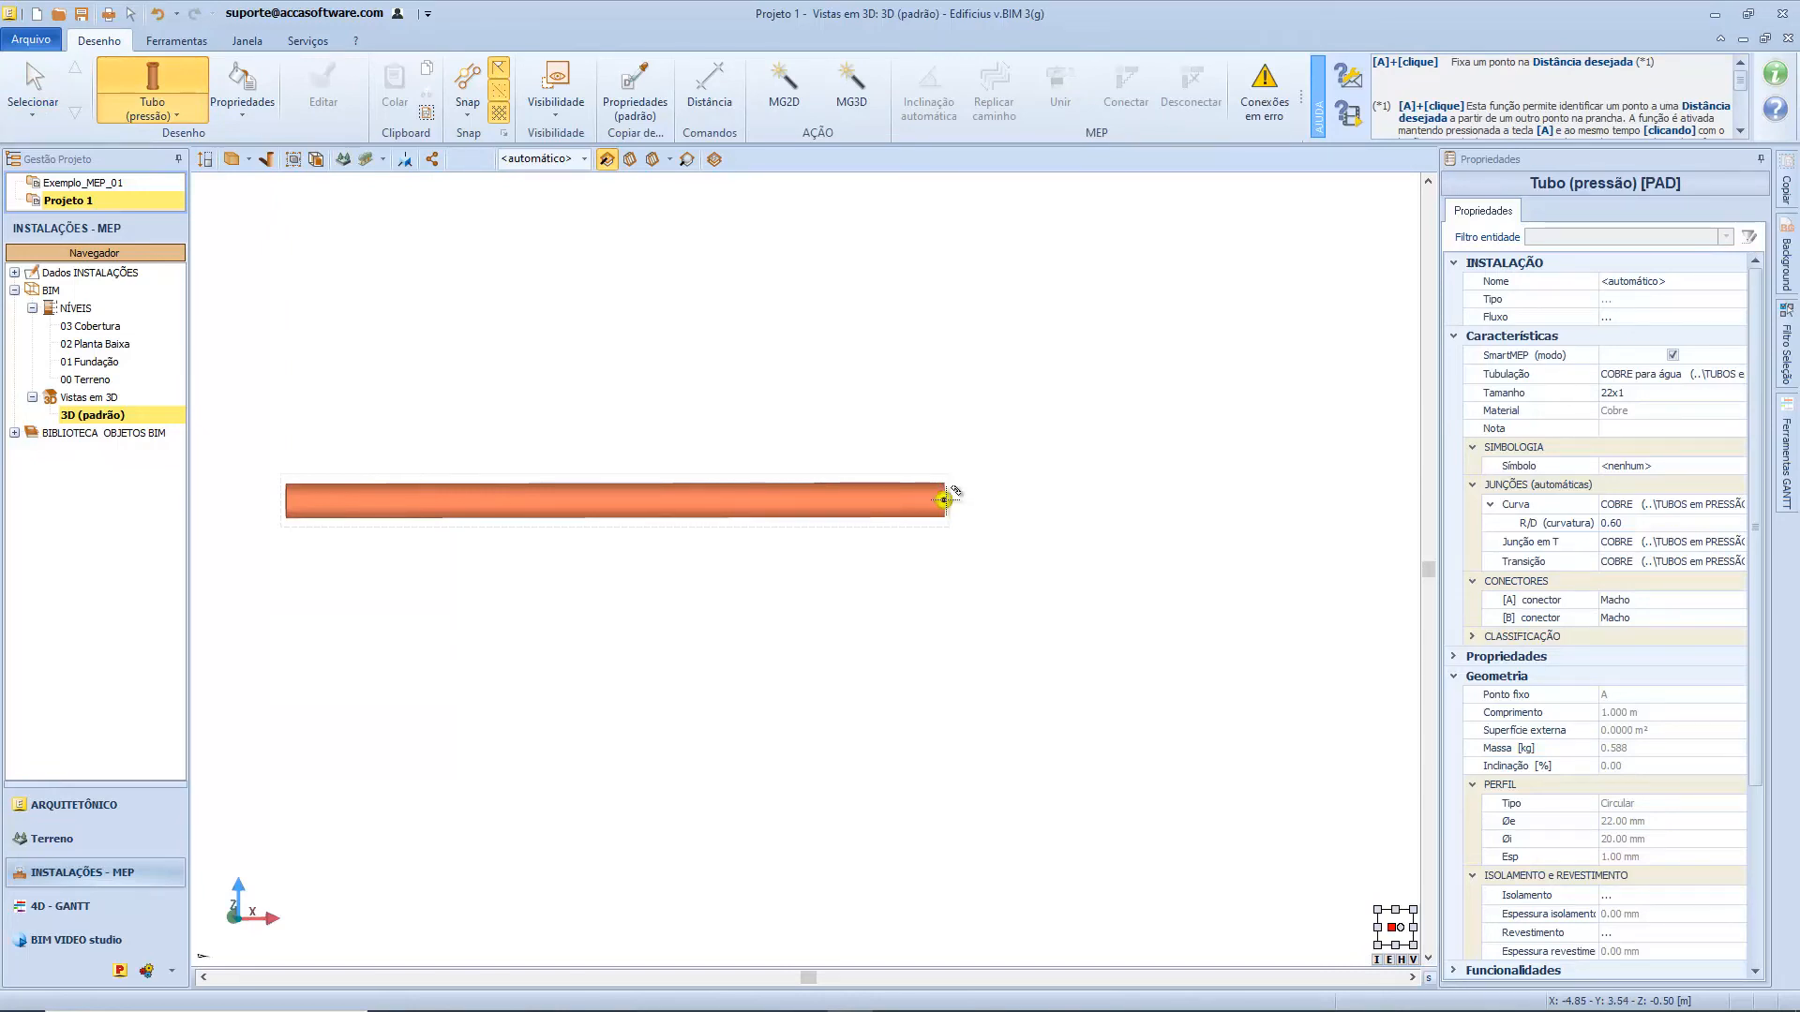
left_click(945, 500)
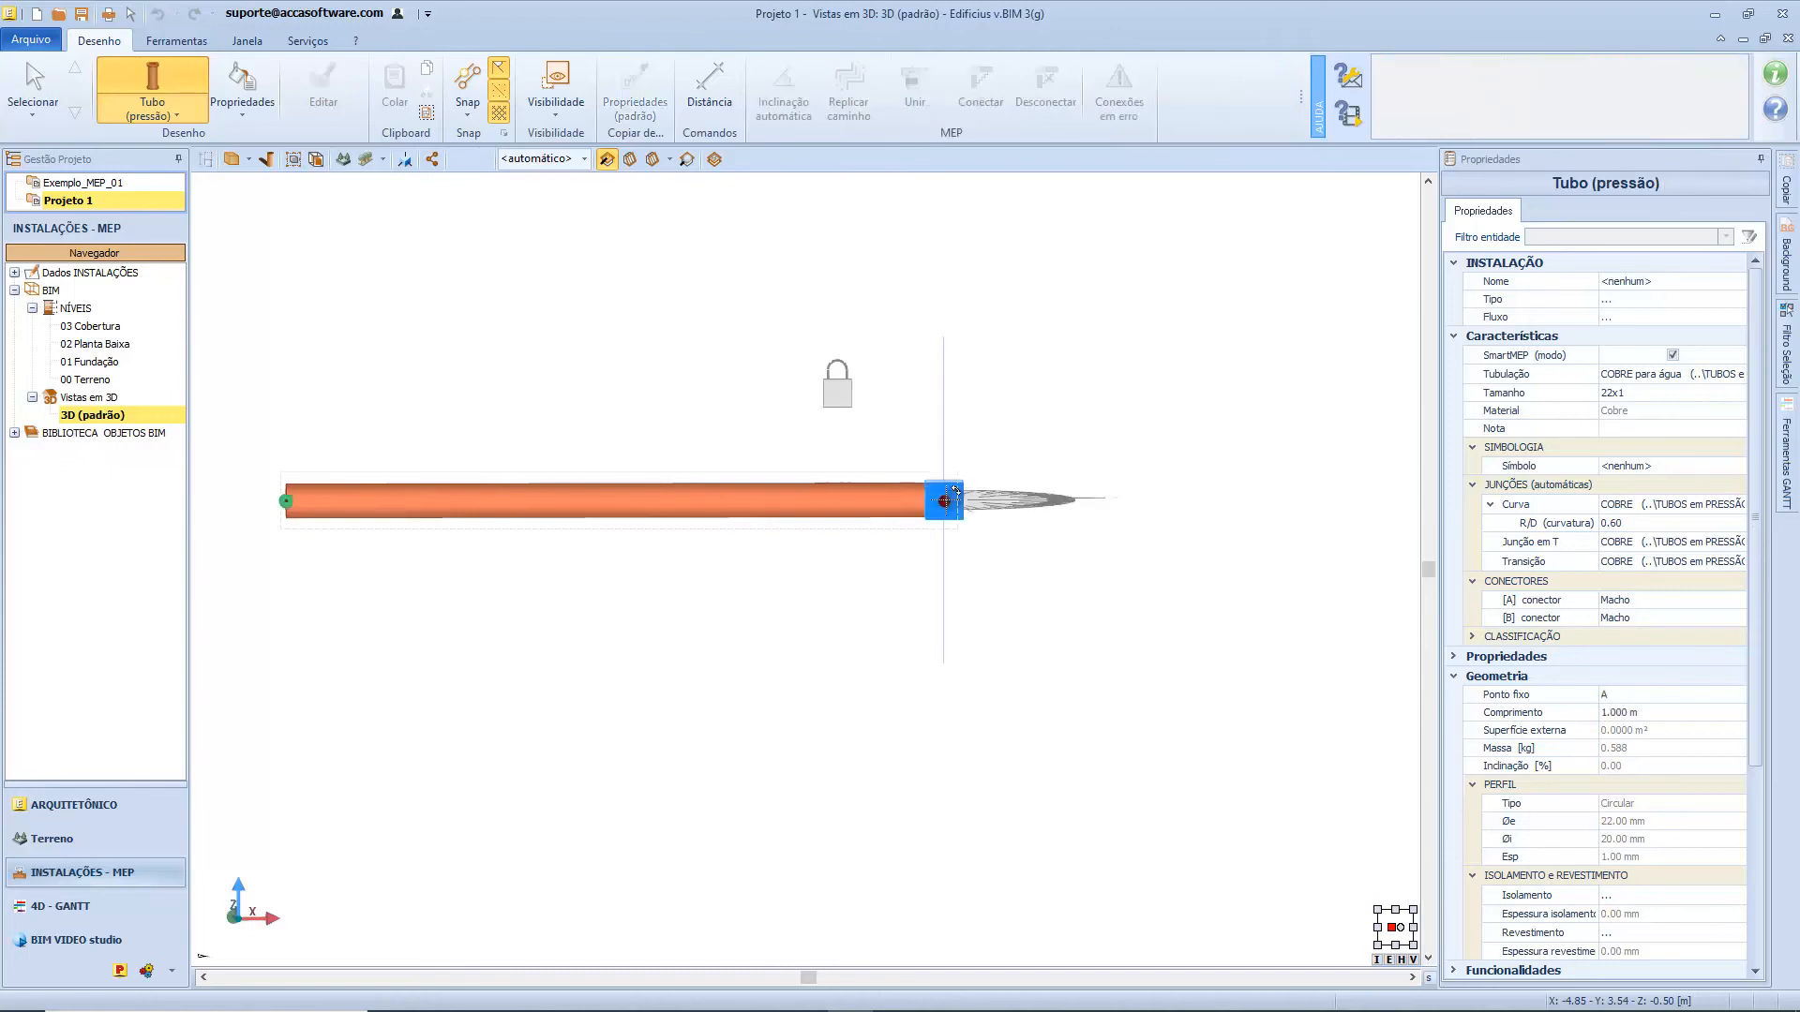
middle_click_drag(945, 499, 882, 506)
scroll(890, 497, "up", 3)
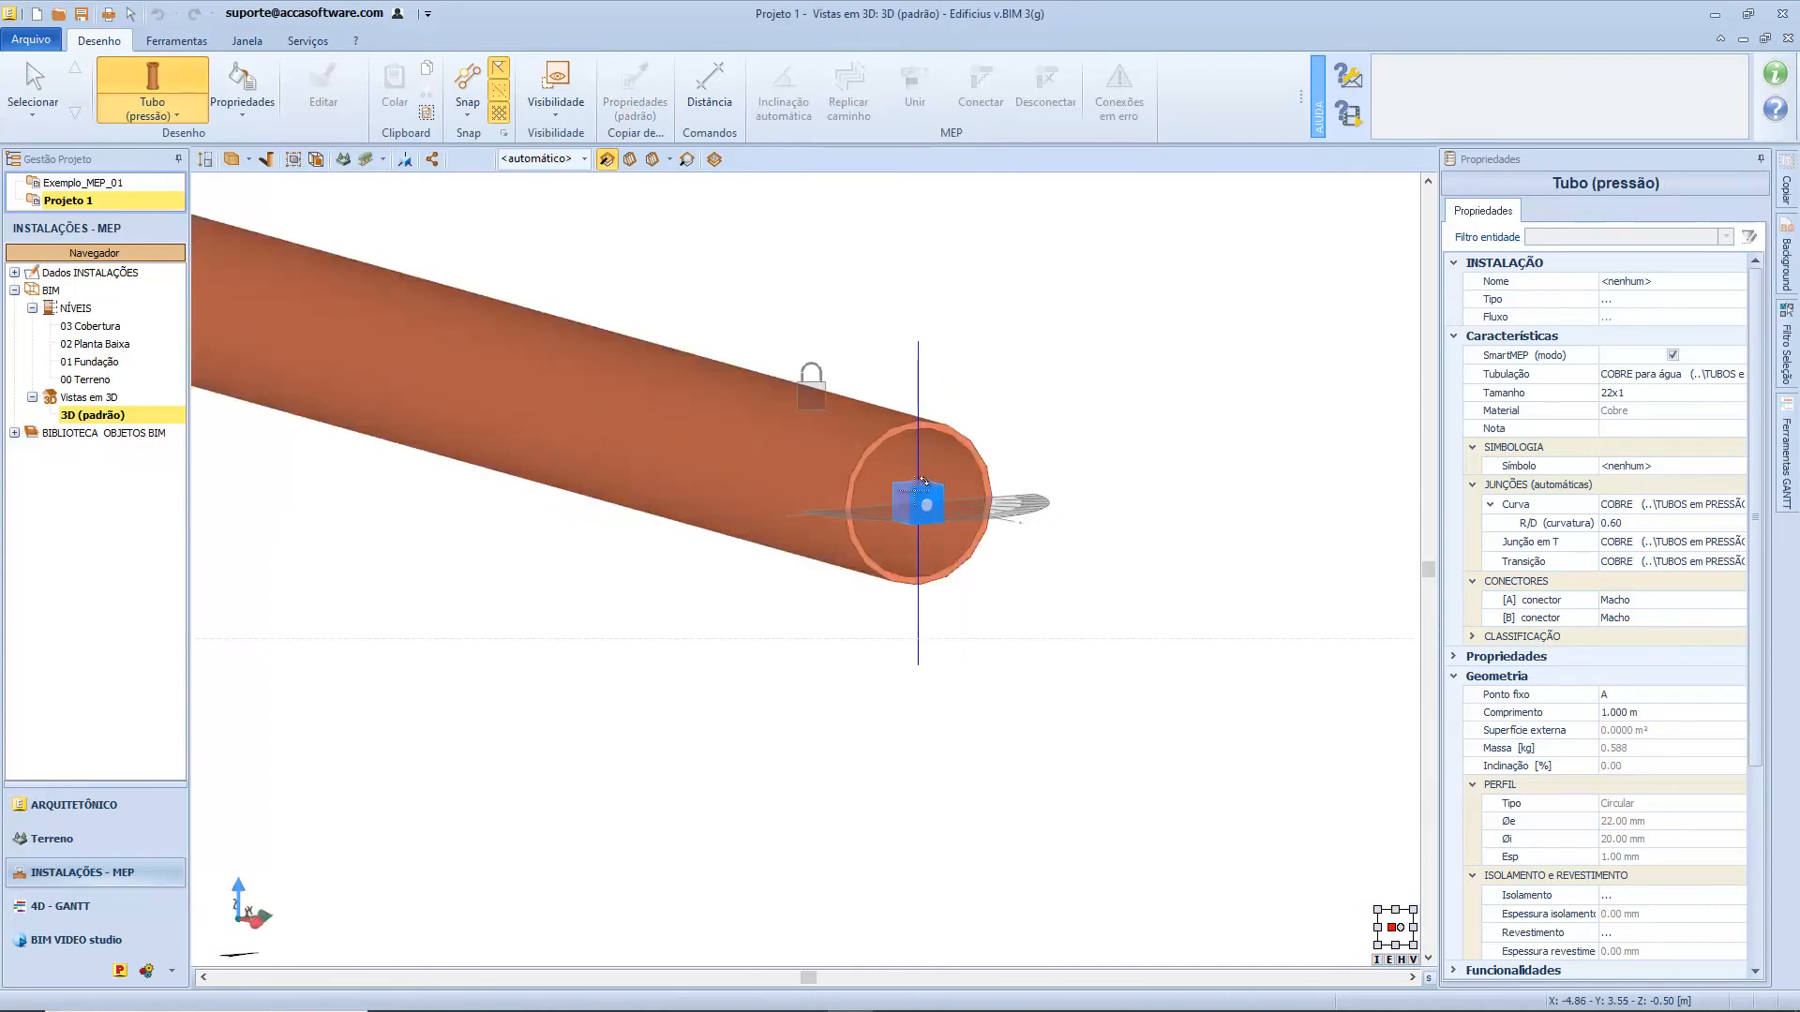
key("space")
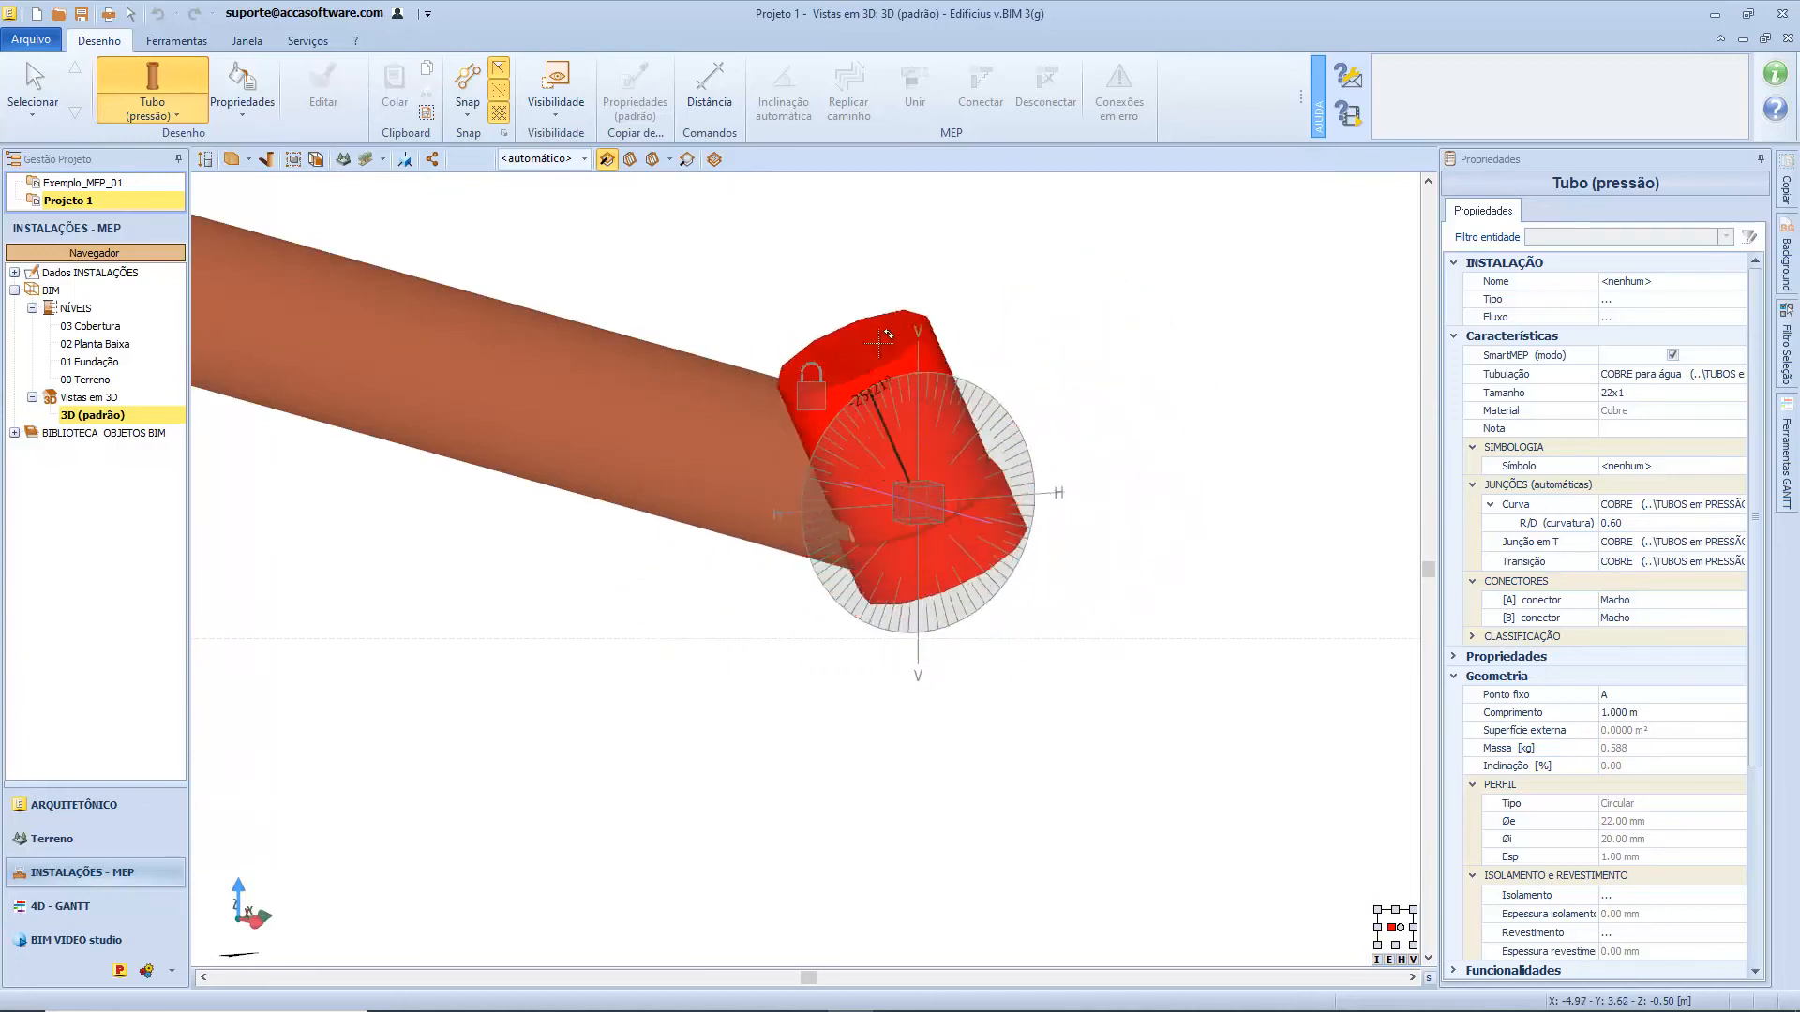
left_click(903, 495)
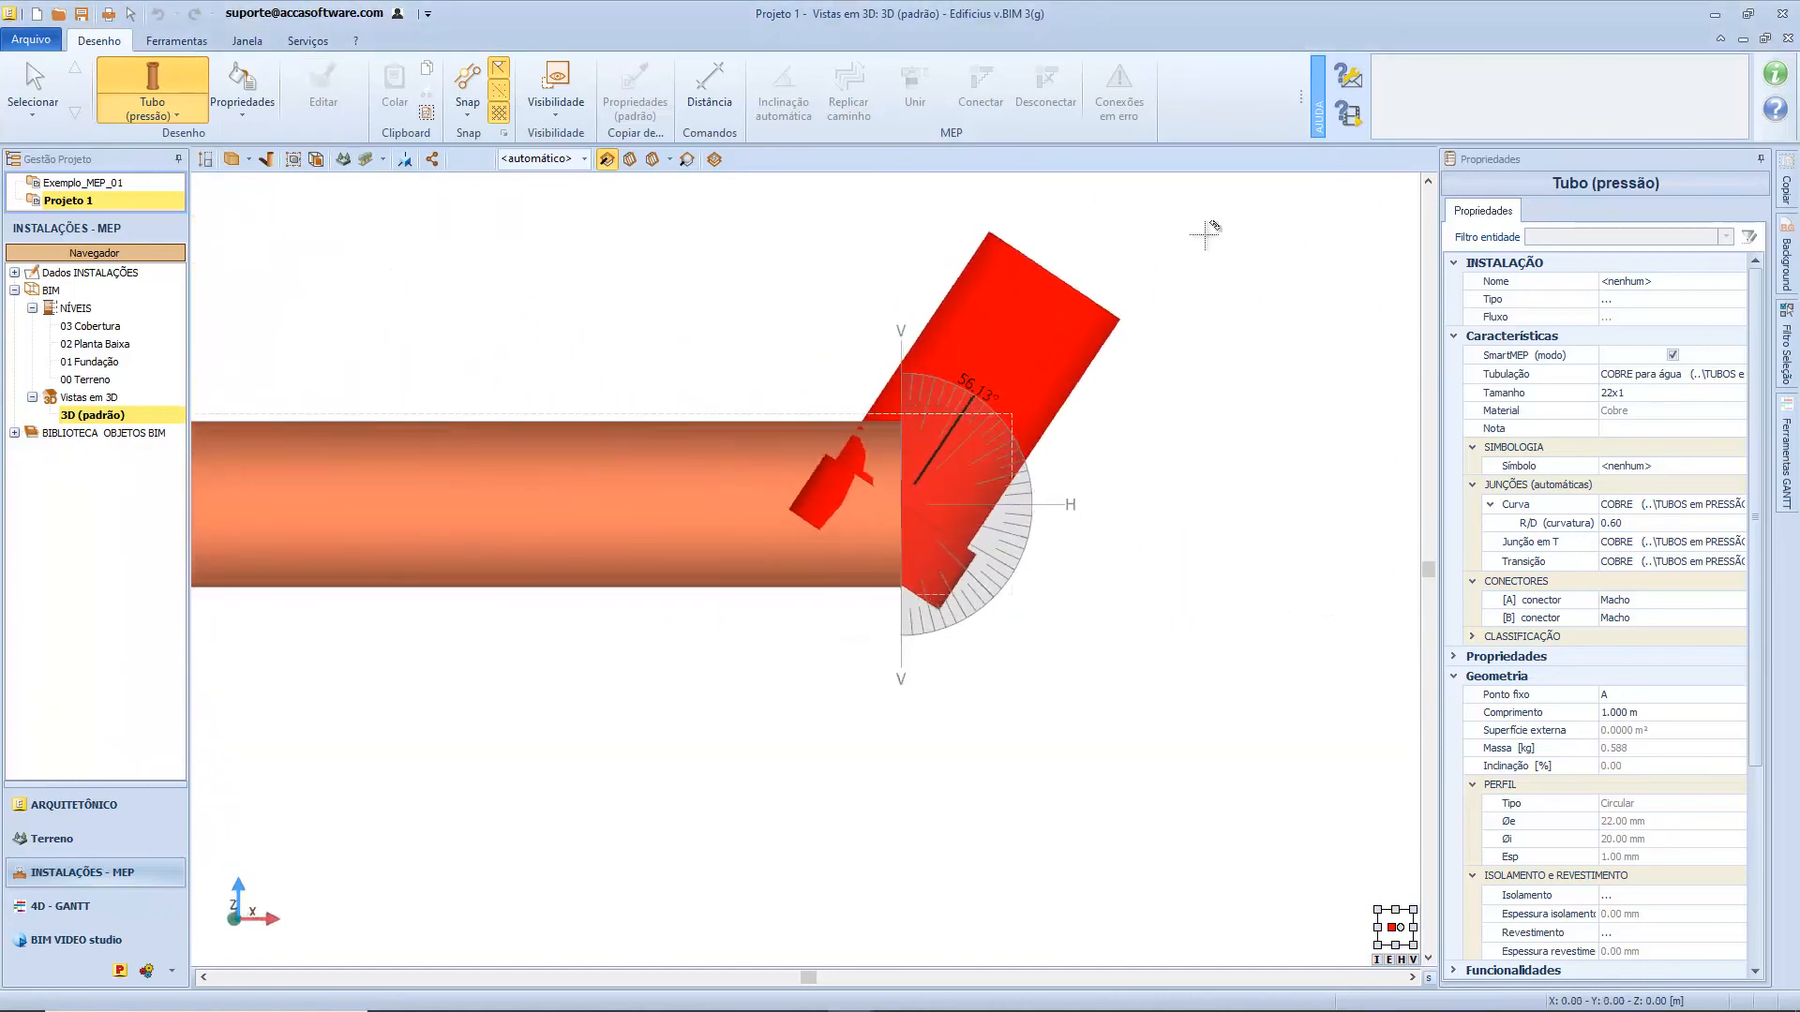
scroll(1183, 403, "down", 5)
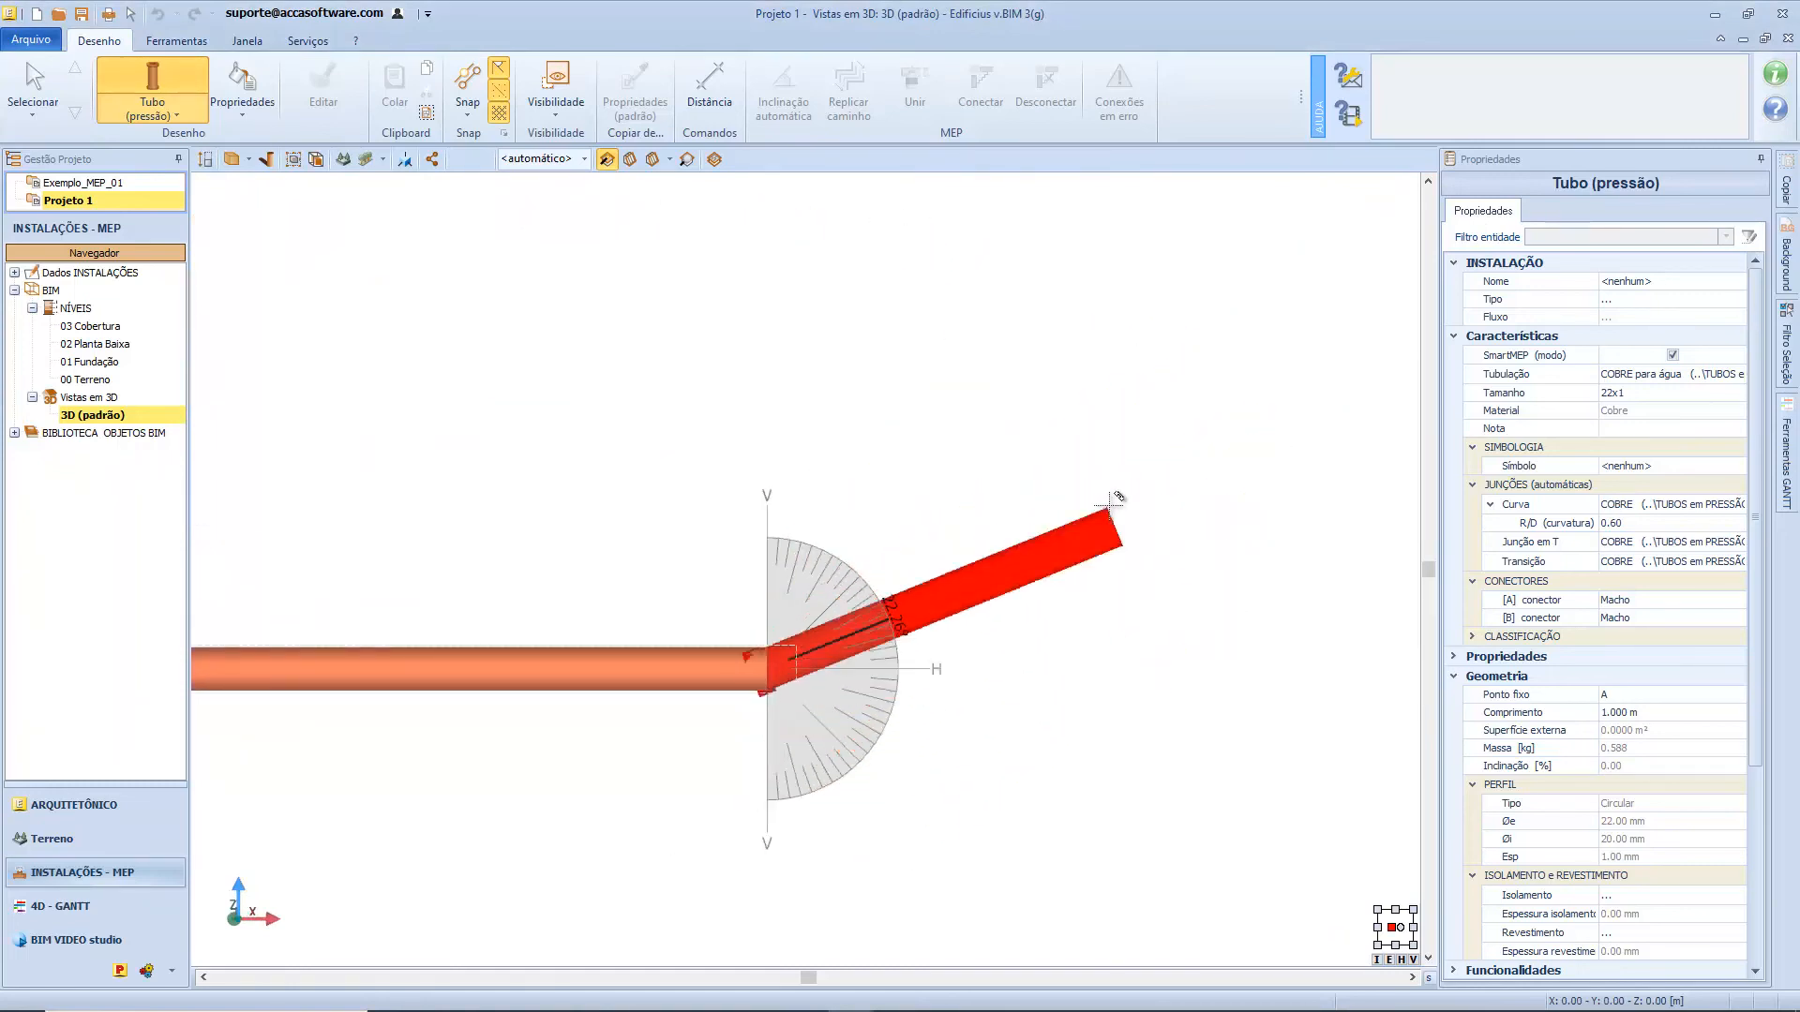
middle_click_drag(923, 423, 904, 448)
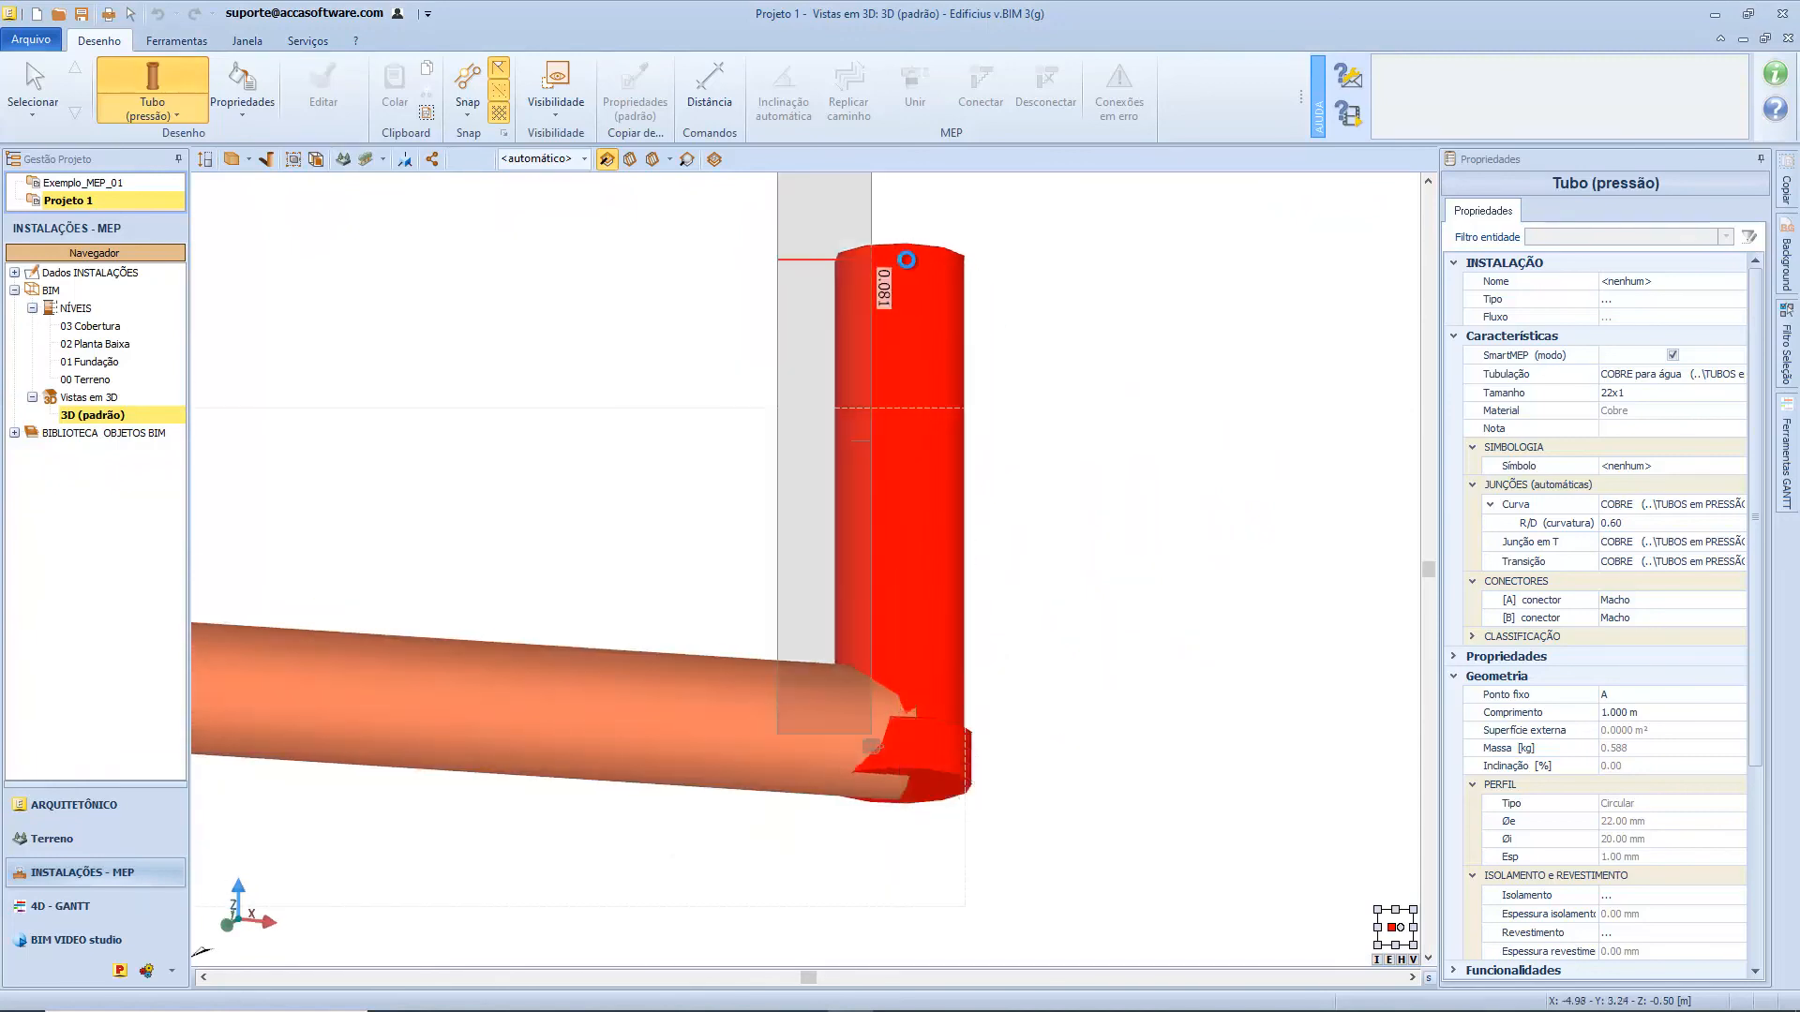
left_click(905, 264)
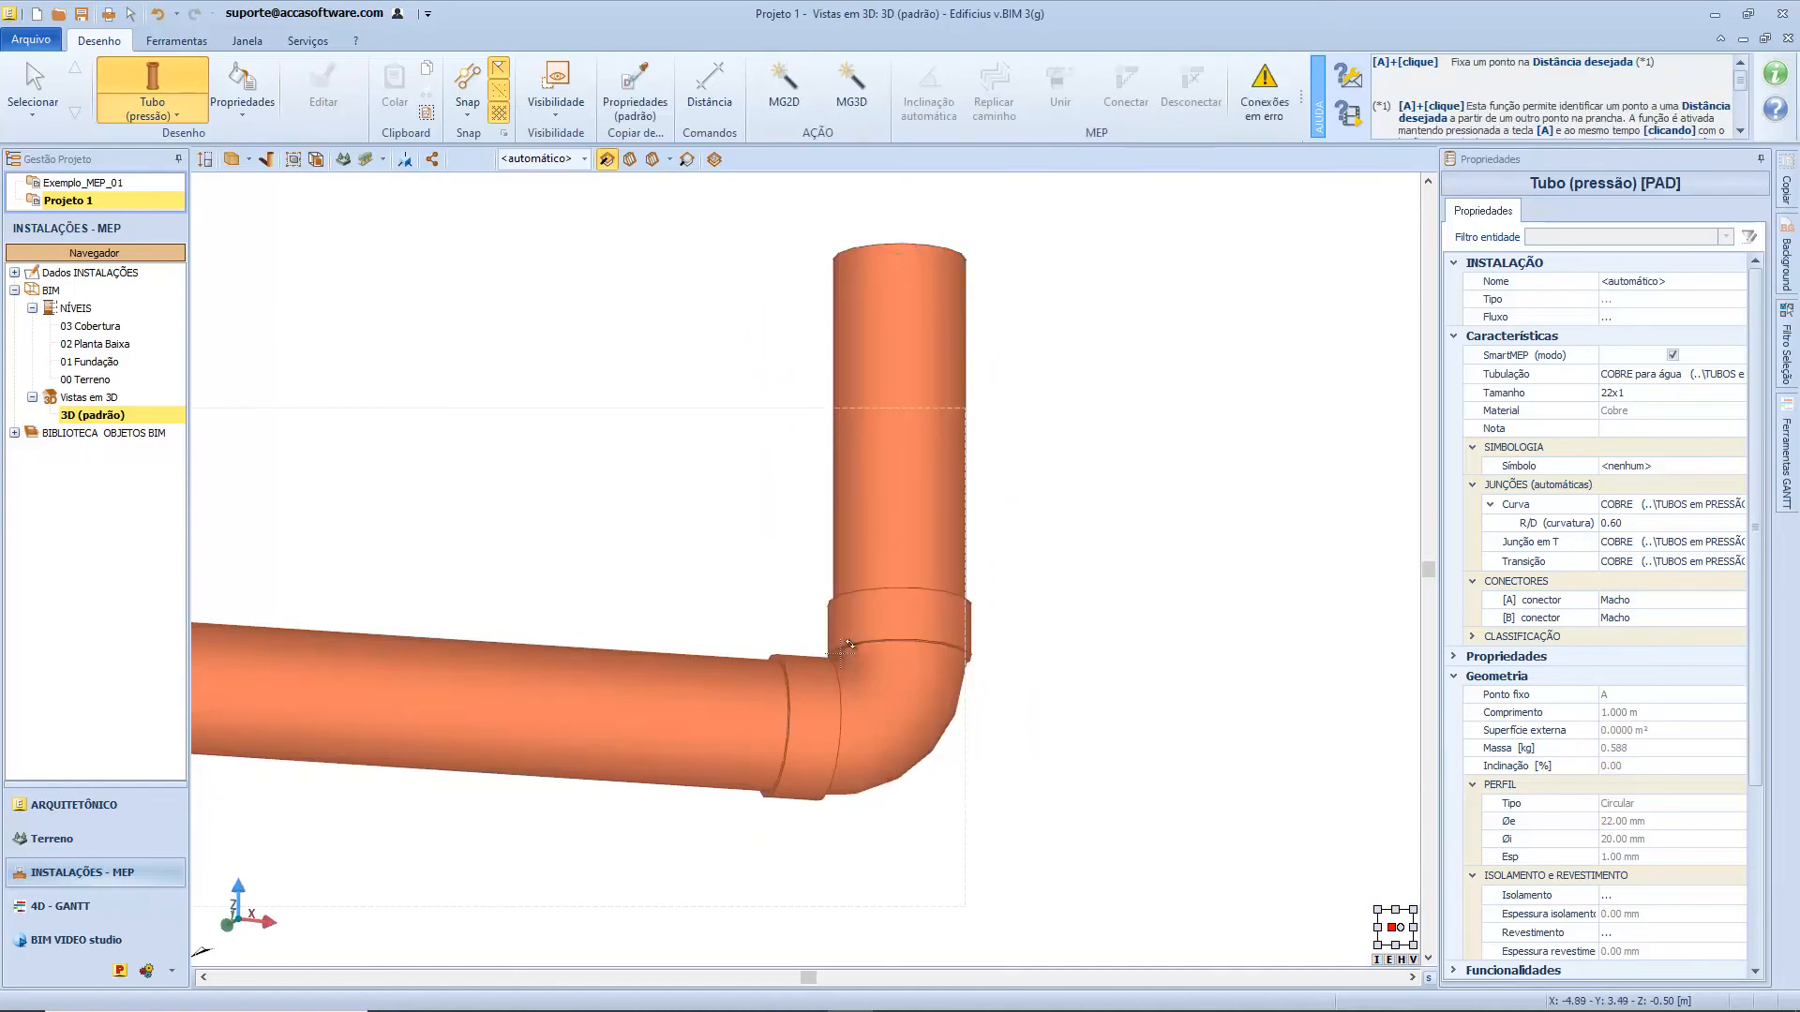
key("Escape")
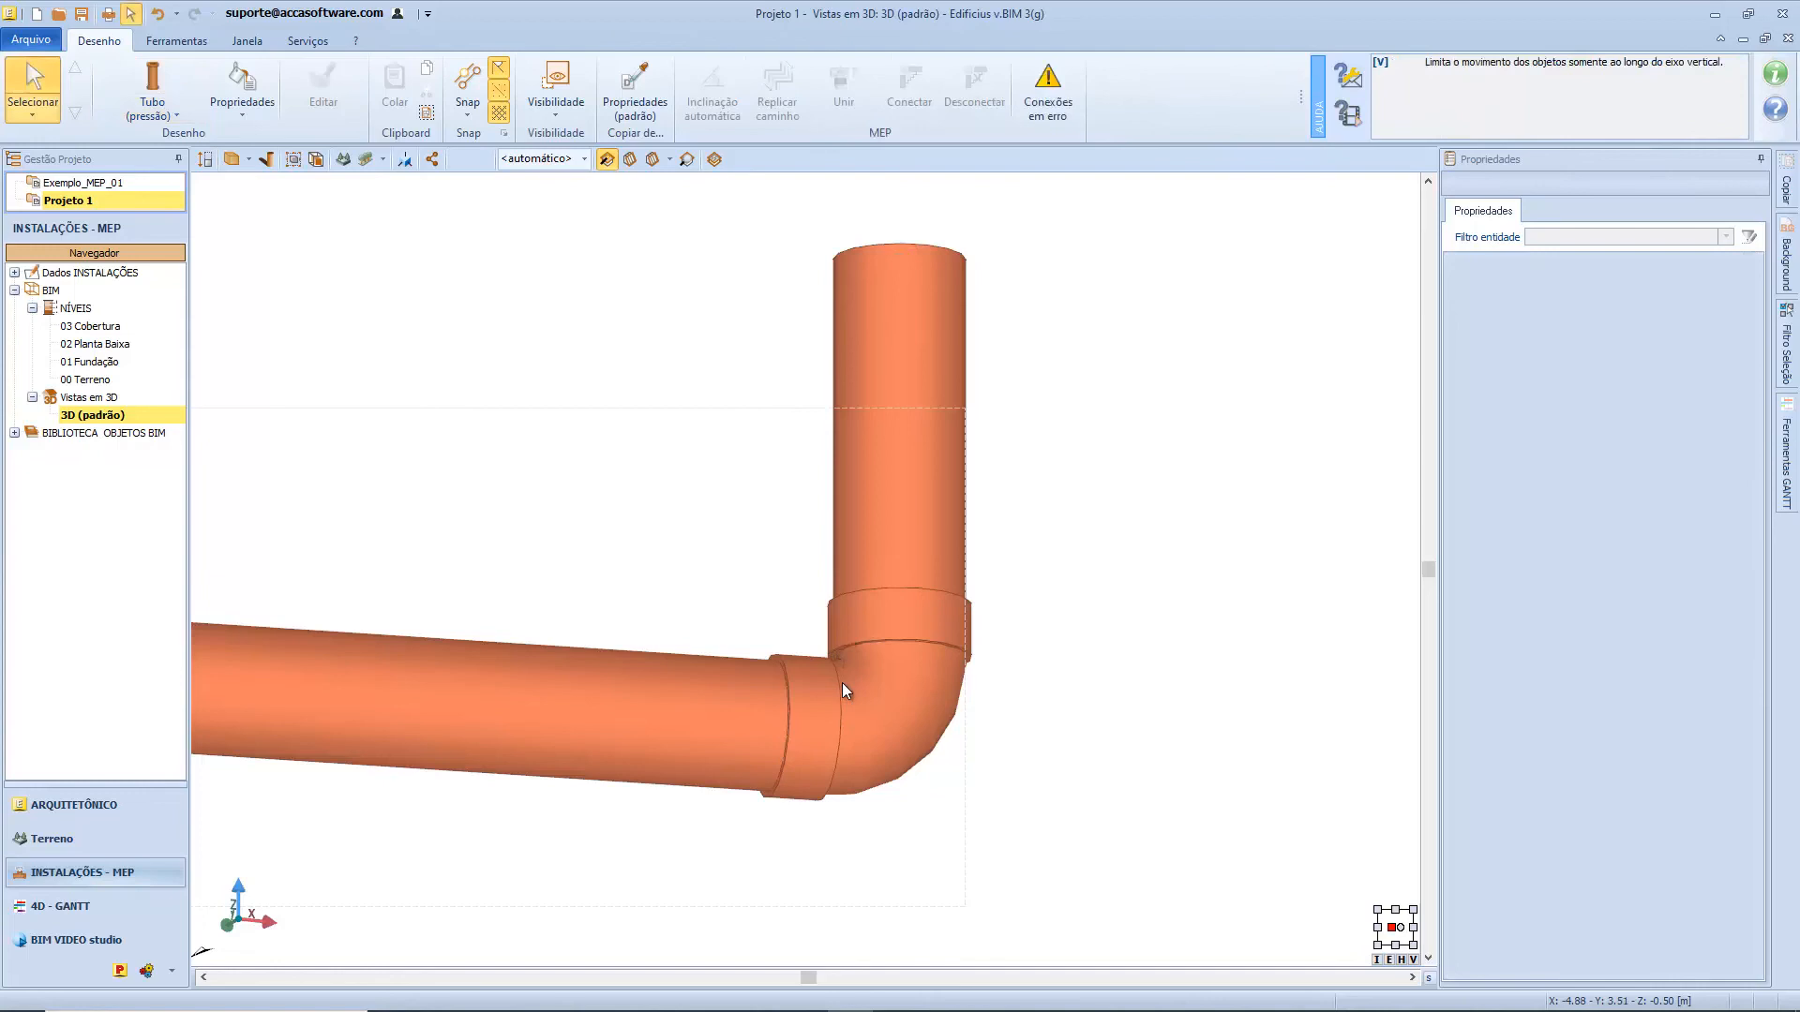
key("ctrl+z")
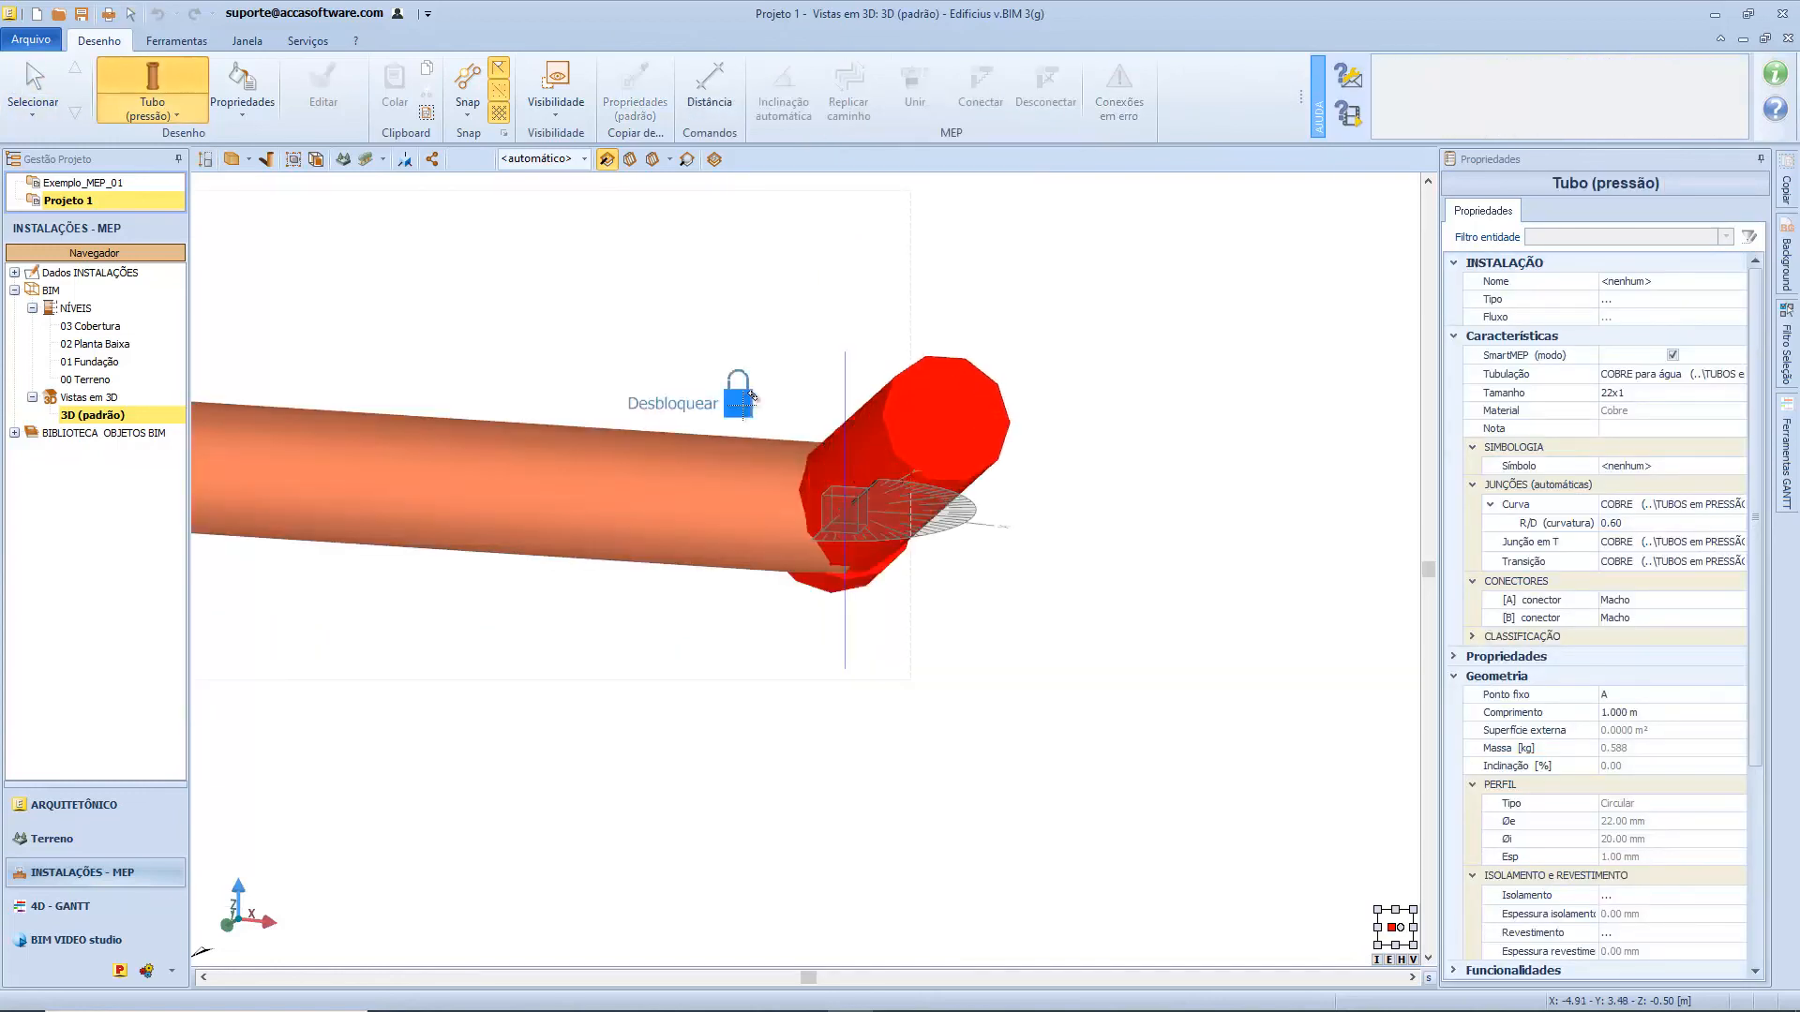
Step: Unlock the new pressure pipe's direction and place it obliquely from the horizontal pipe's free end
left_click(750, 395)
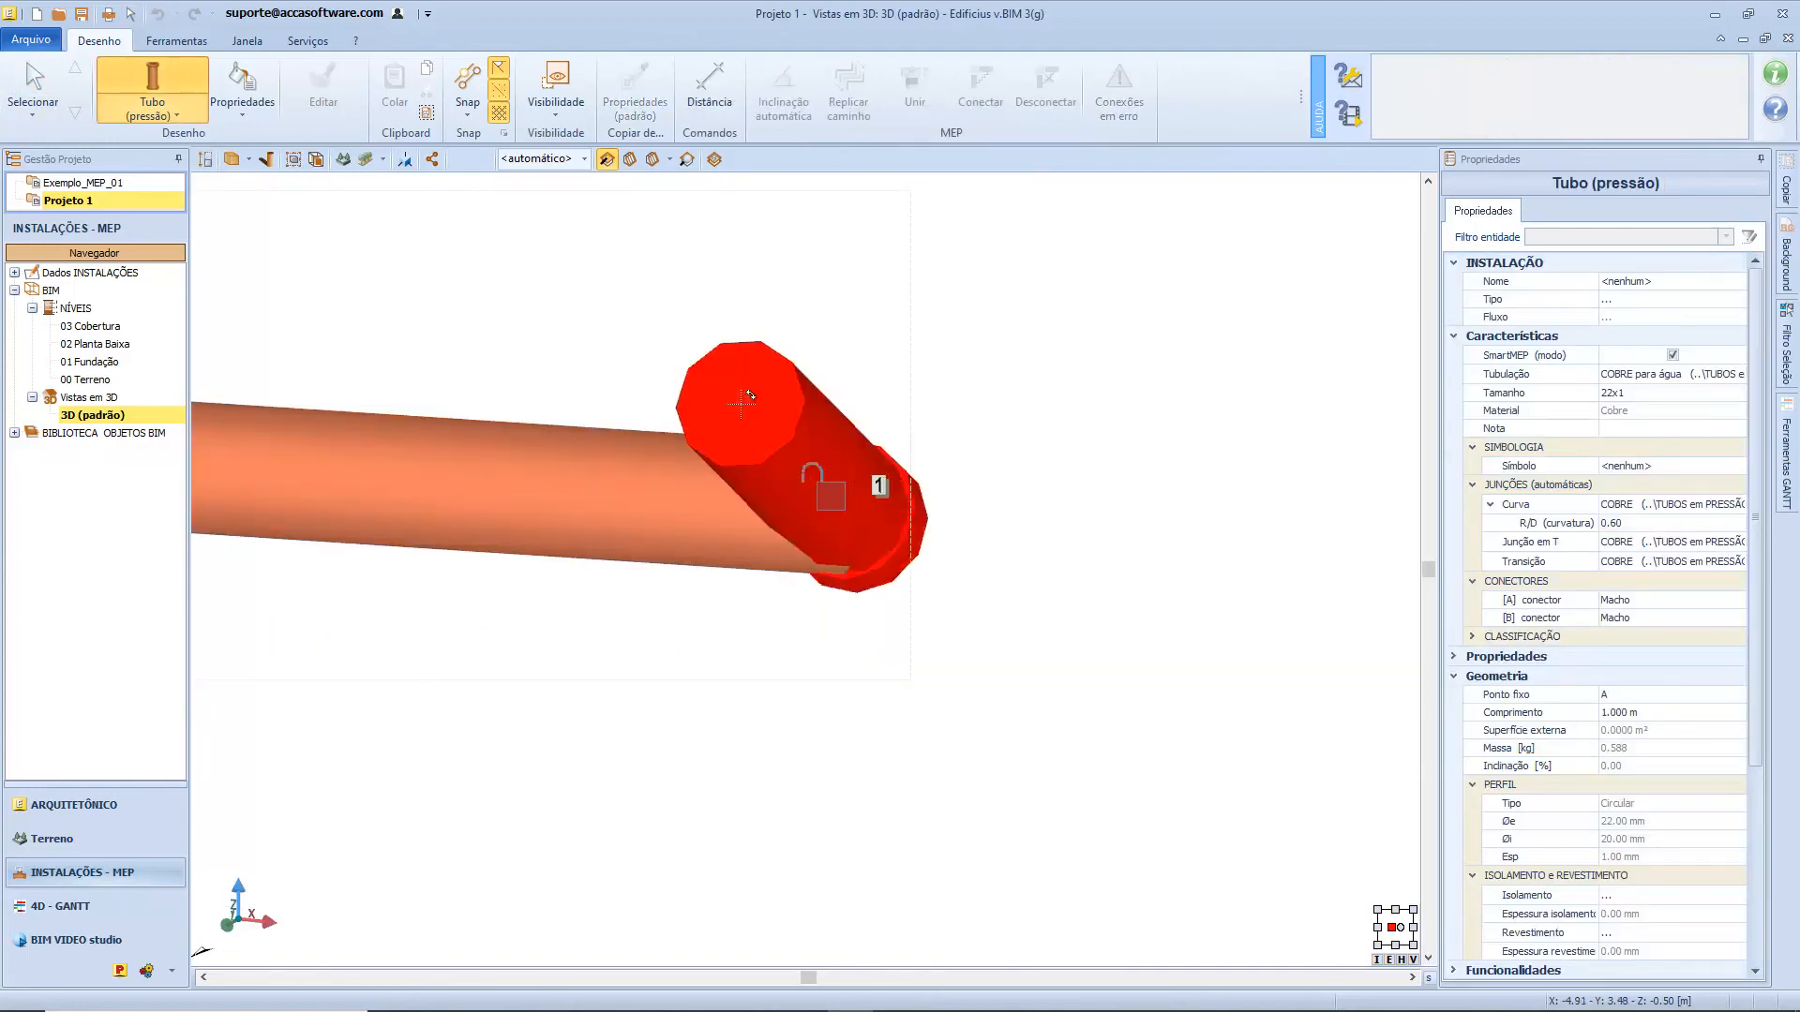
left_click(750, 395)
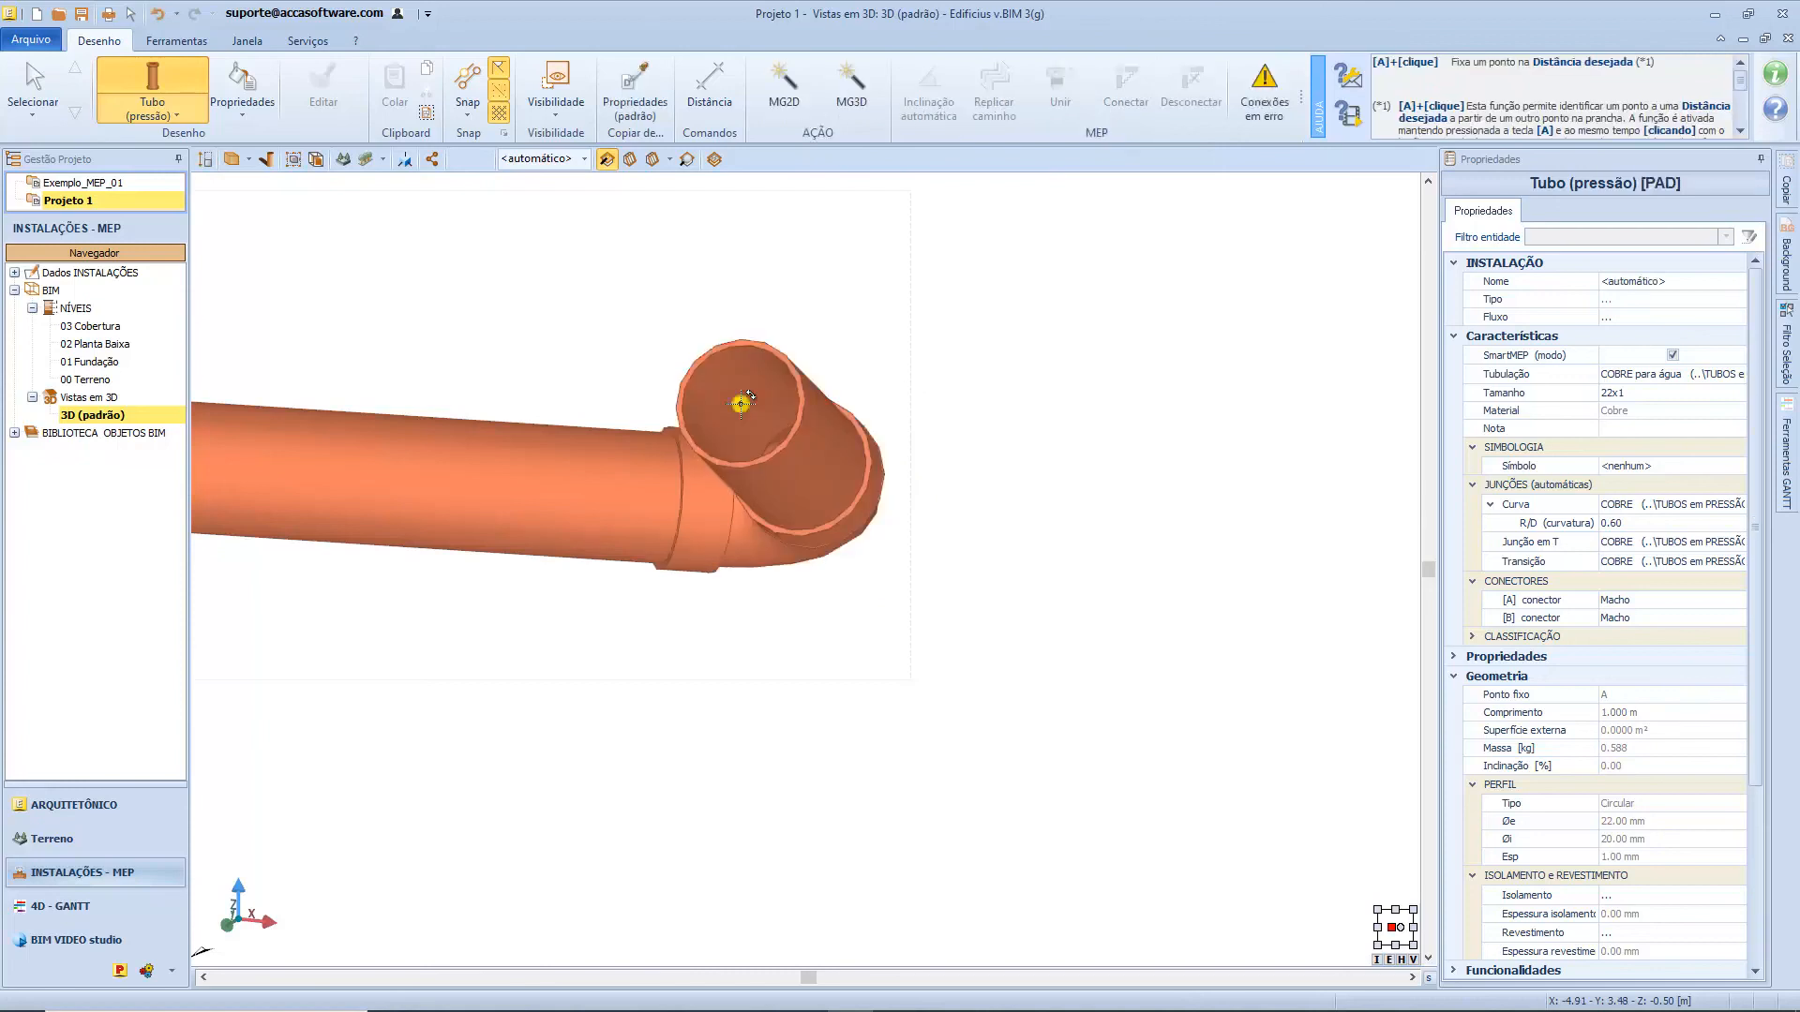
key("Escape")
Step: Orient another pressure pipe from the horizontal pipe's free end with the angle goniometer in the vertical plane
mouse_move(769, 398)
middle_mouse_down()
mouse_move(826, 461)
mouse_move(767, 424)
middle_mouse_up()
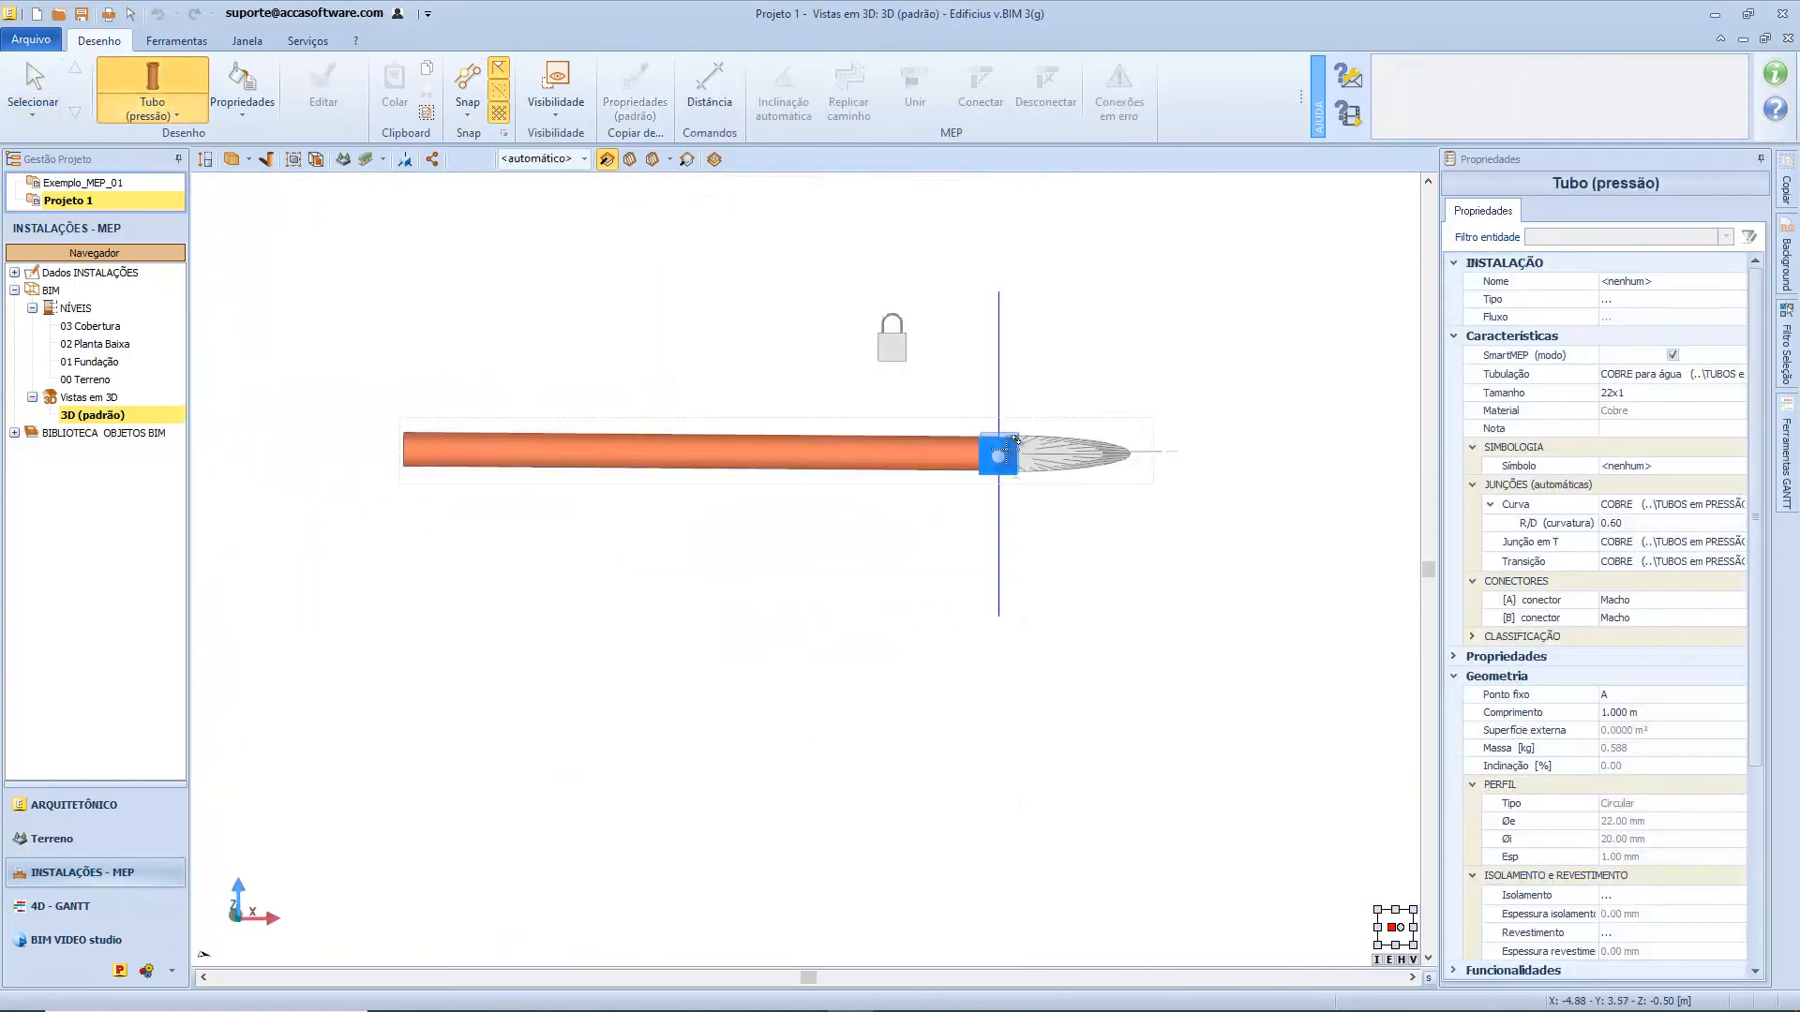
scroll(1014, 439, "up", 3)
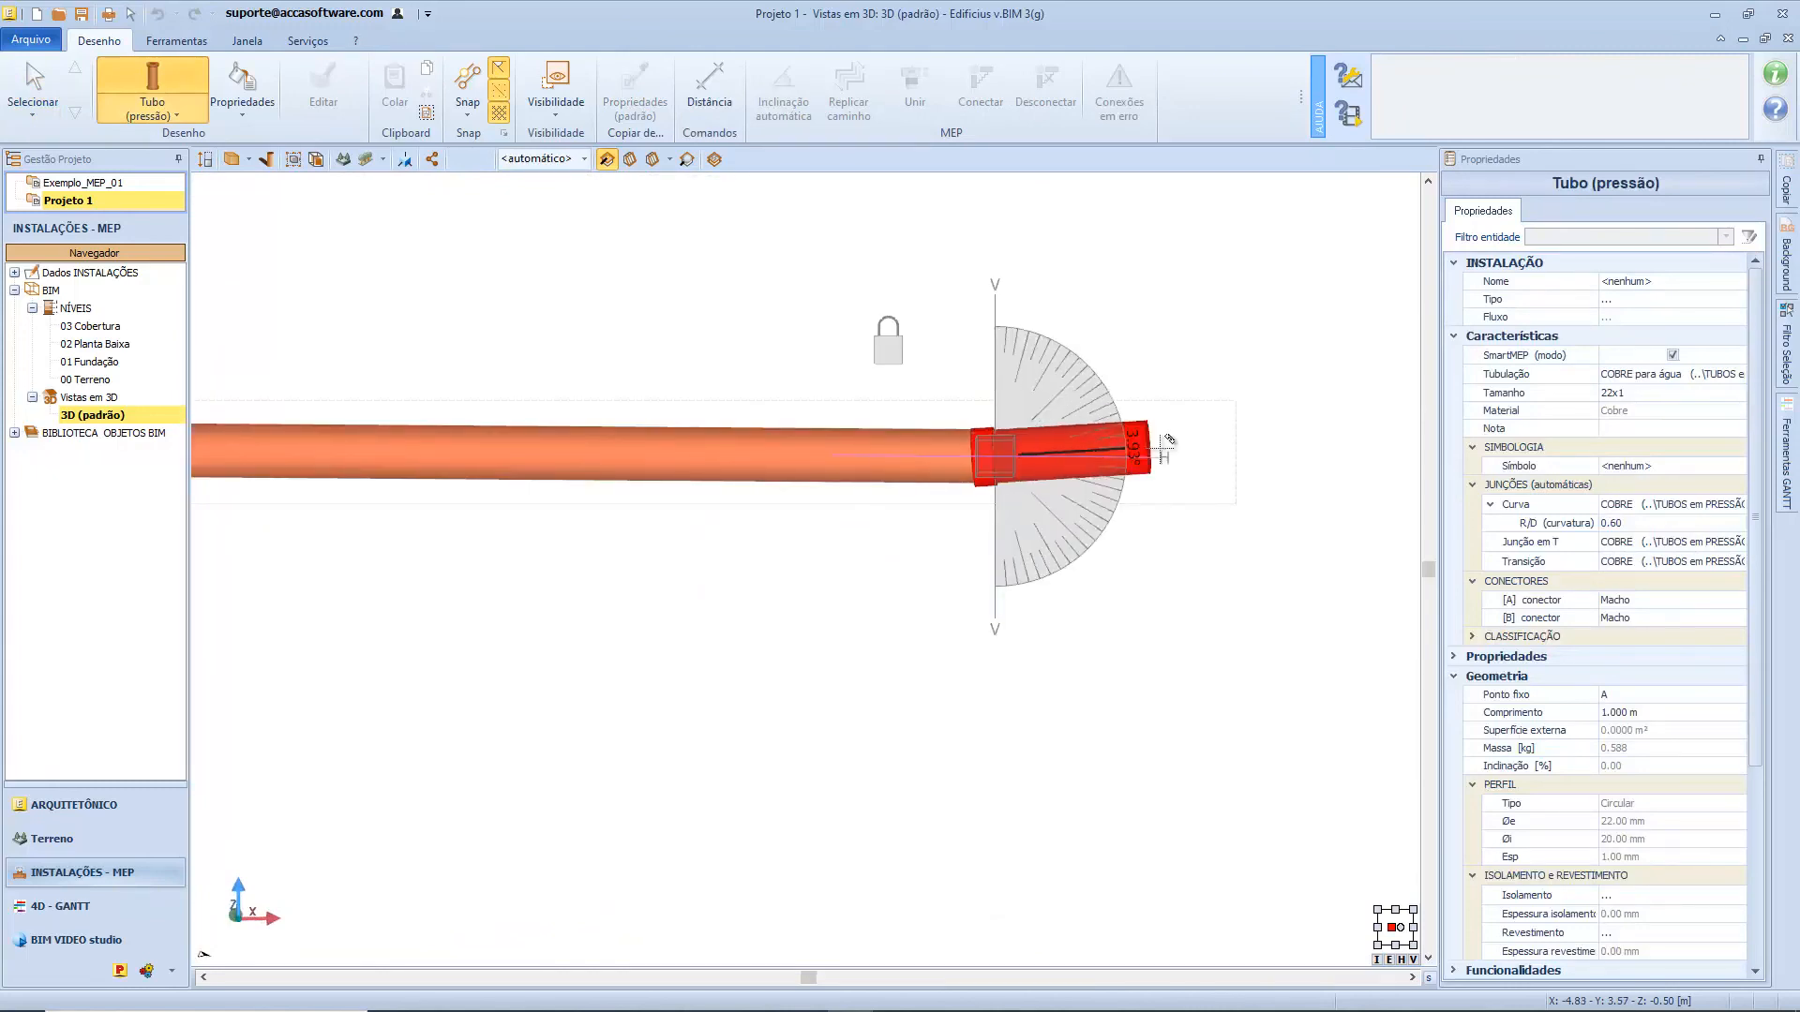
middle_click_drag(1282, 448, 1201, 473)
middle_click_drag(1178, 374, 892, 507)
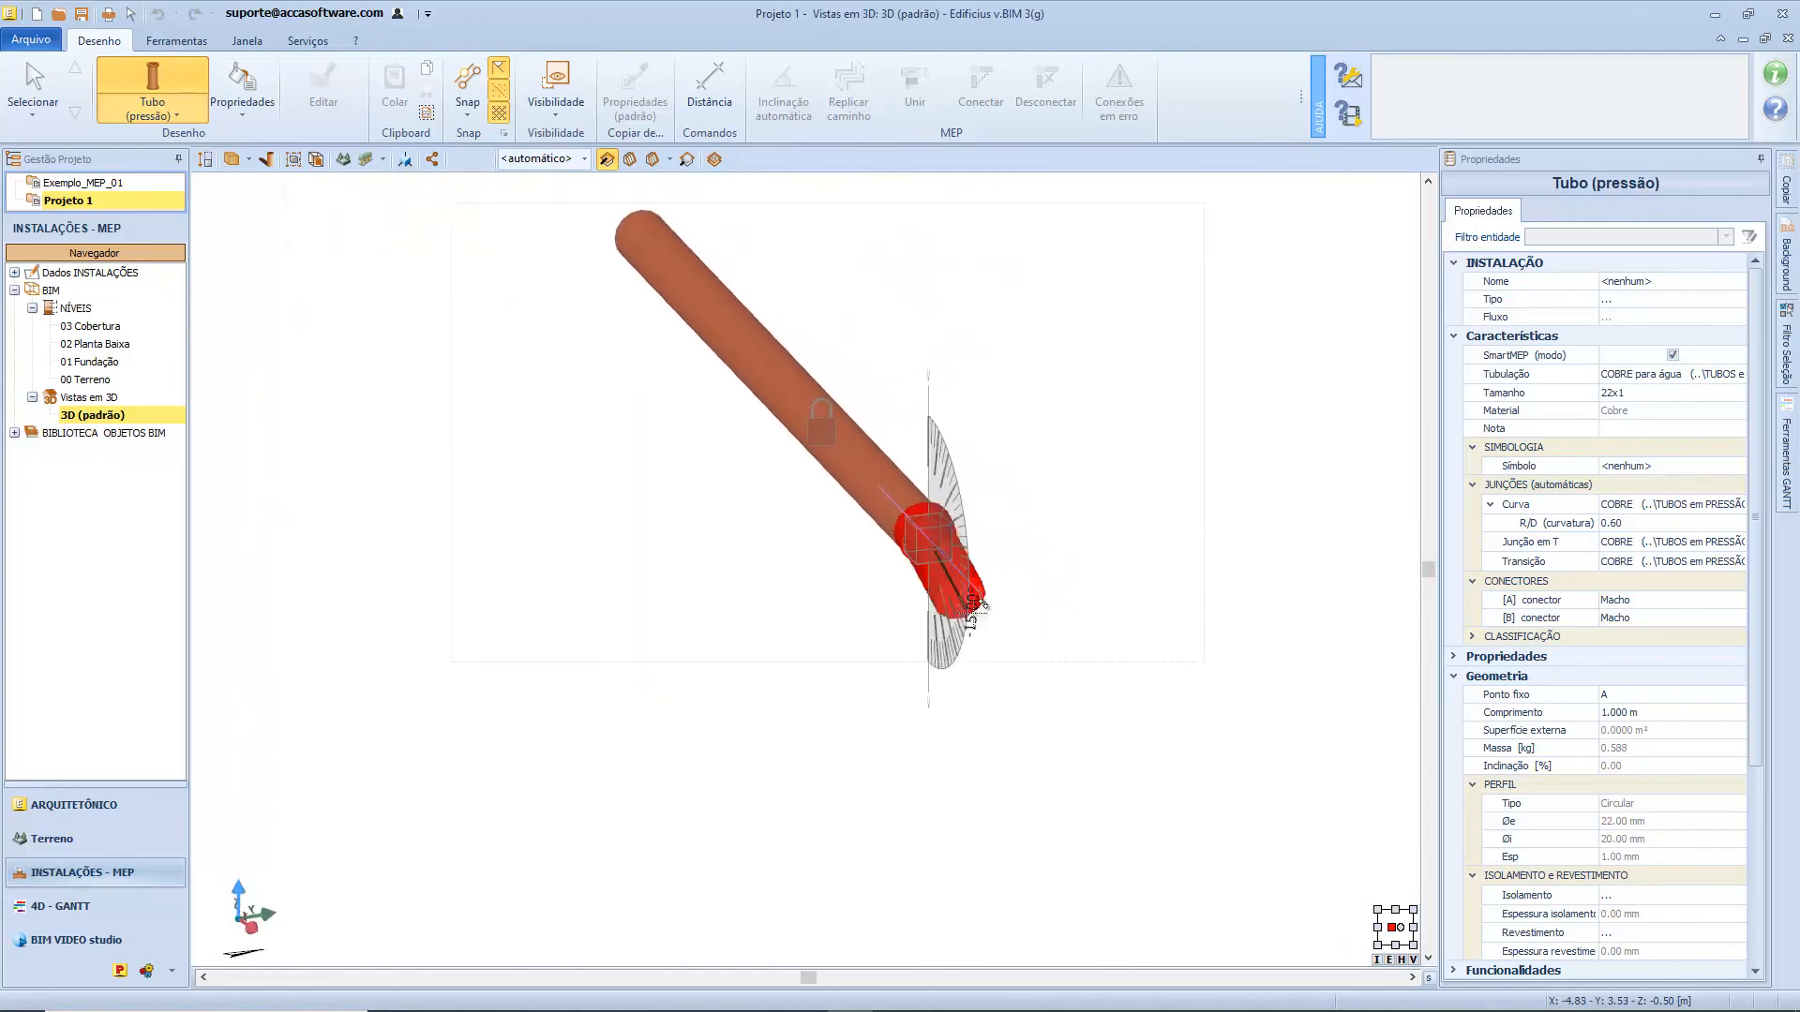